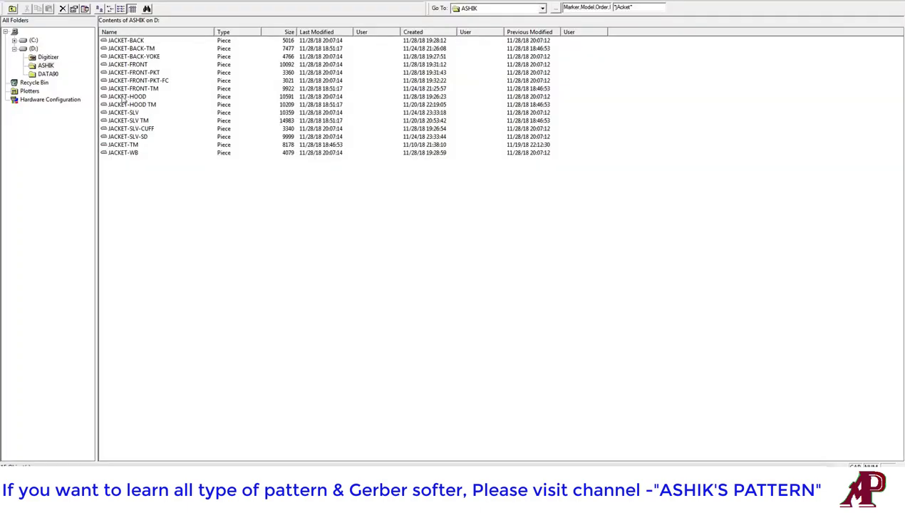
Step: Bring up the context menu on the empty ASHIK piece list filtered to *Jacket*
right_click(269, 219)
Step: Nudge the two sleeve pieces and move the small piece beside the front panel
left_click(424, 213)
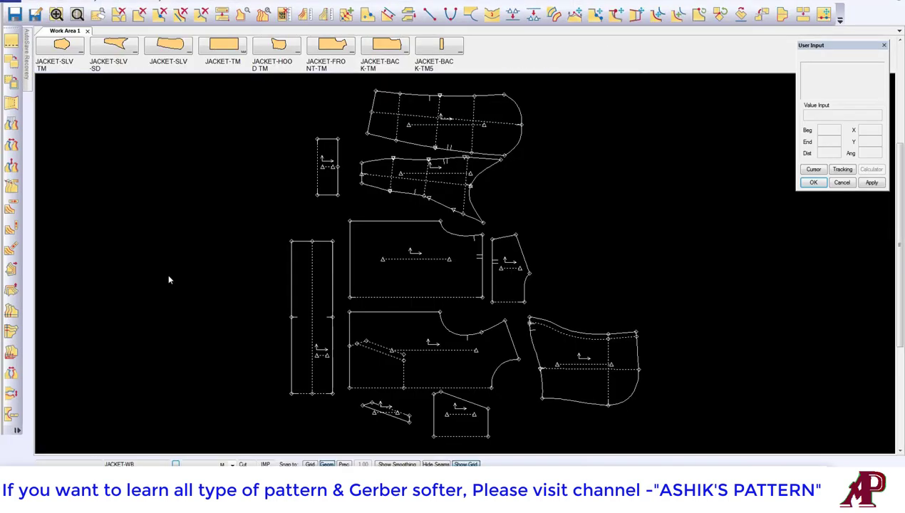
left_click_drag(433, 179, 438, 186)
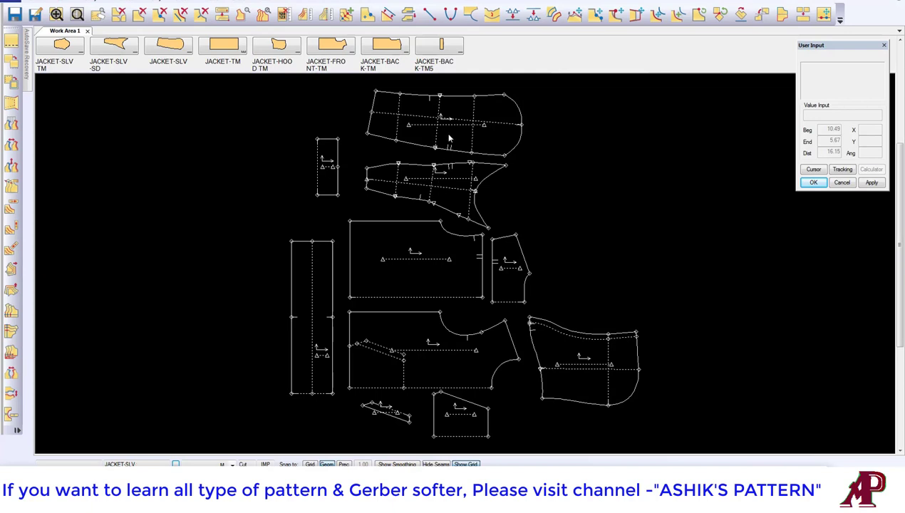
left_click_drag(449, 137, 446, 136)
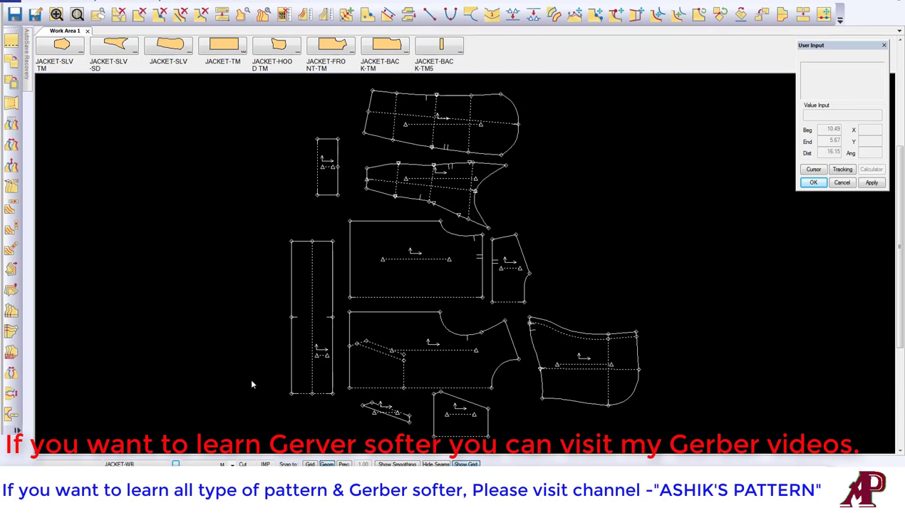
left_click(515, 271)
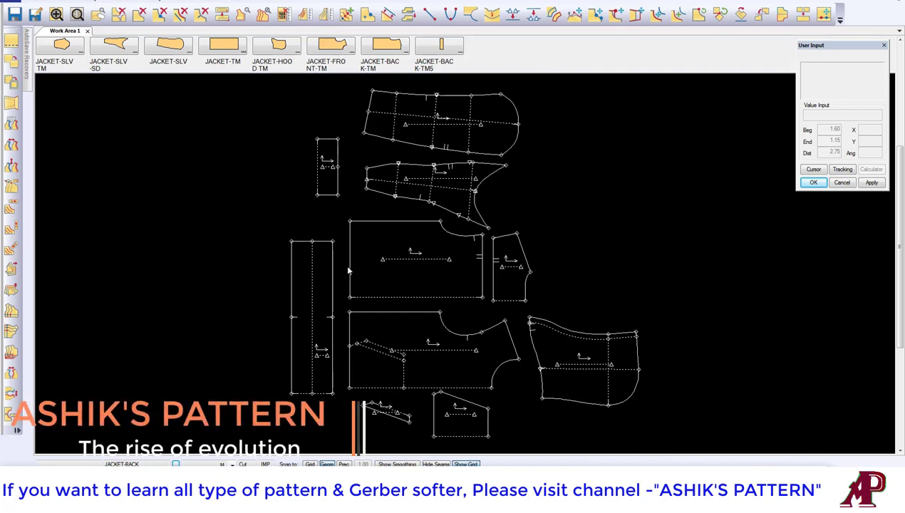
mouse_move(511, 268)
left_mouse_down()
mouse_move(525, 264)
mouse_move(472, 276)
left_mouse_up()
Step: Check JACKET-SLV-SD's save details (category SLV-SD, description AX2), then cancel without saving
left_click(35, 13)
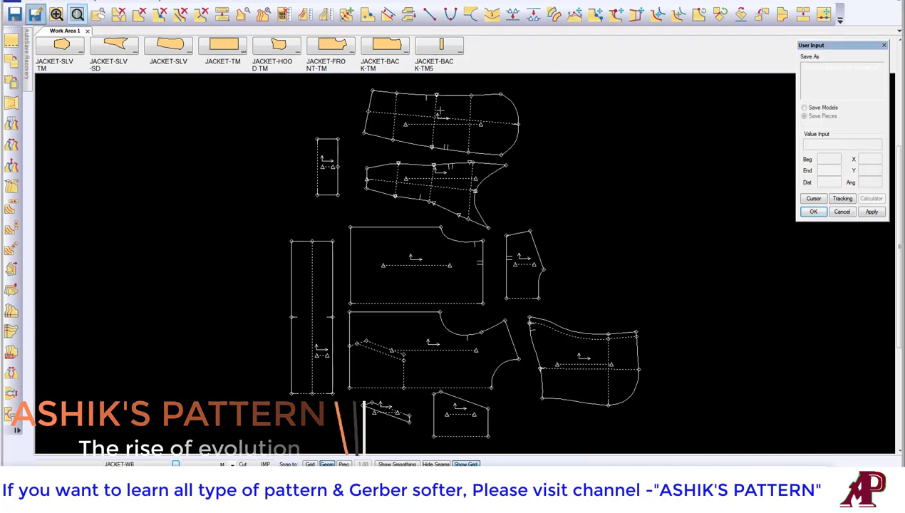
left_click(461, 188)
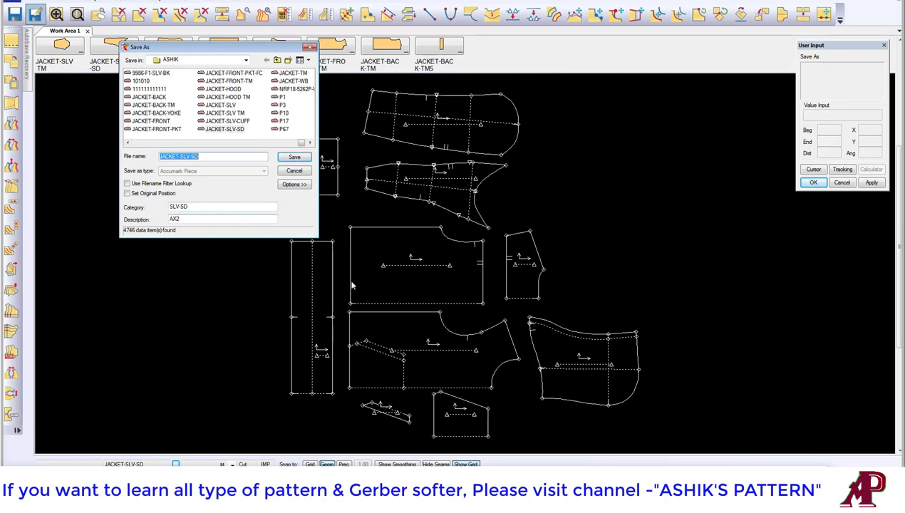
left_click(296, 172)
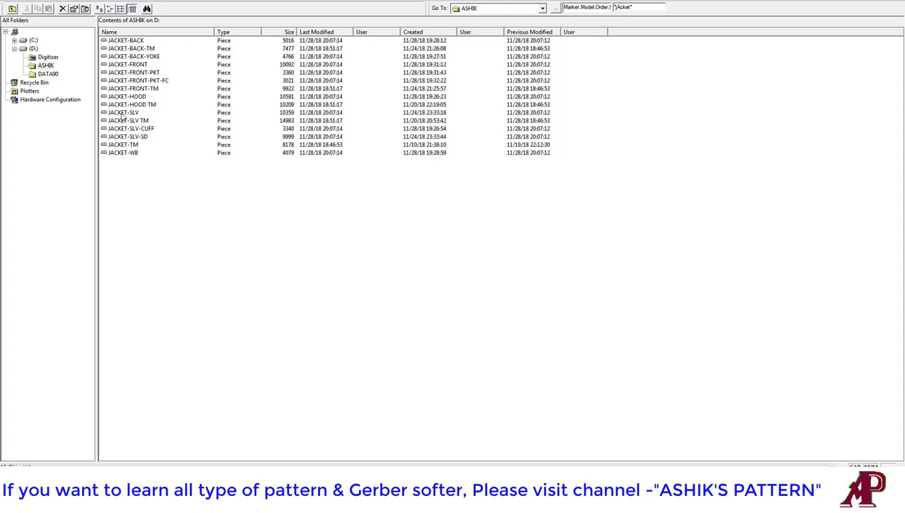
Step: Create a new blank model in D:\ASHIK through New > Model
right_click(161, 186)
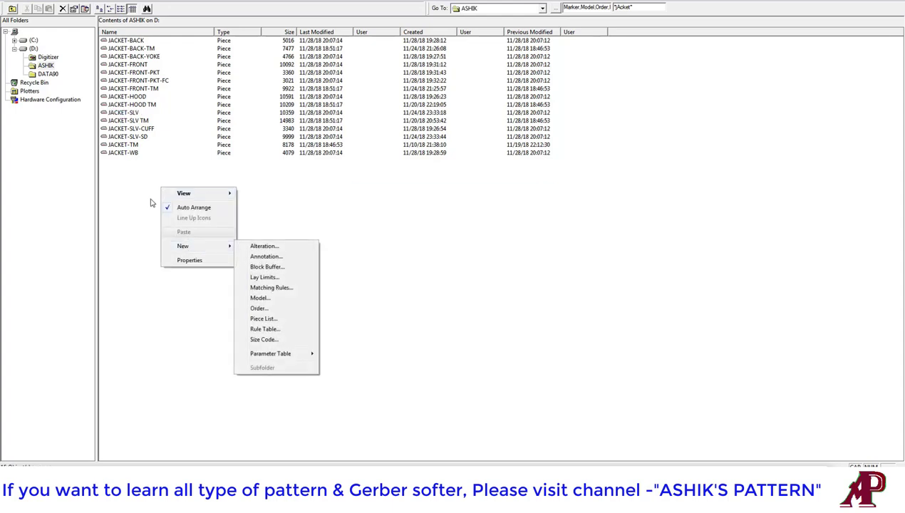
left_click(126, 193)
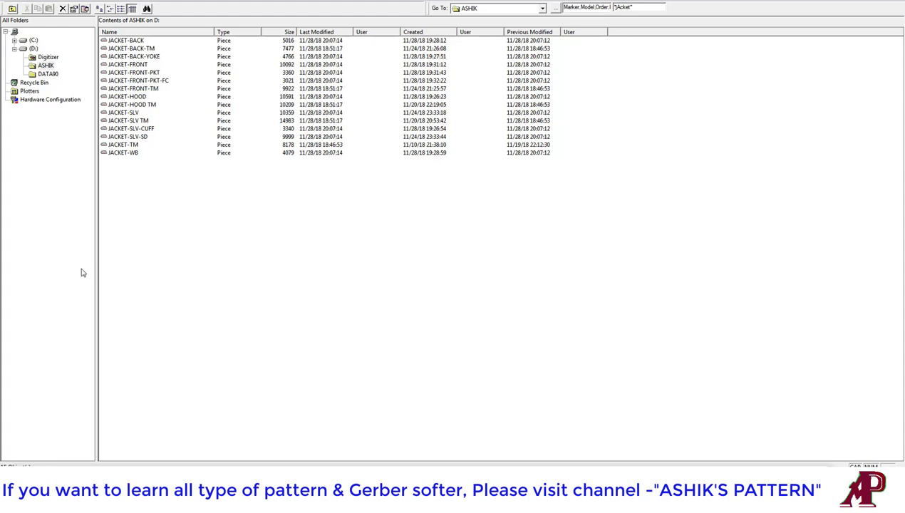
right_click(184, 212)
mouse_move(213, 268)
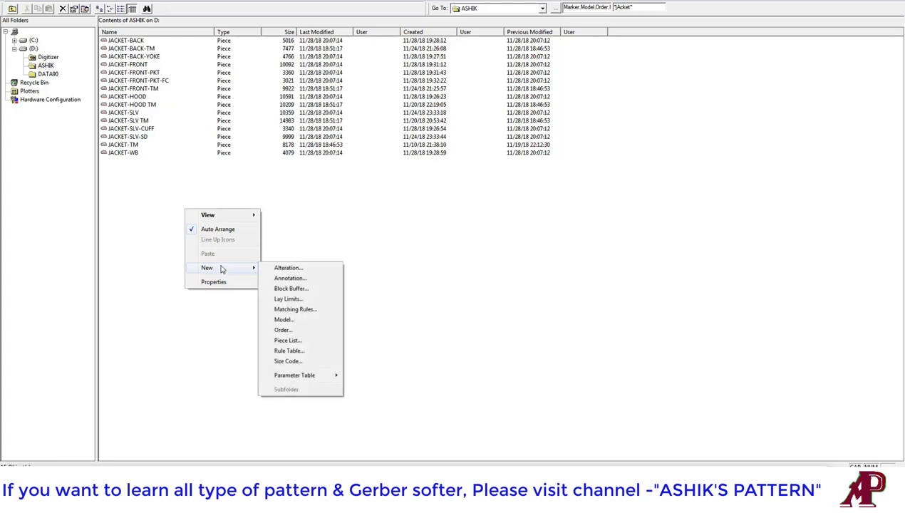
left_click(251, 270)
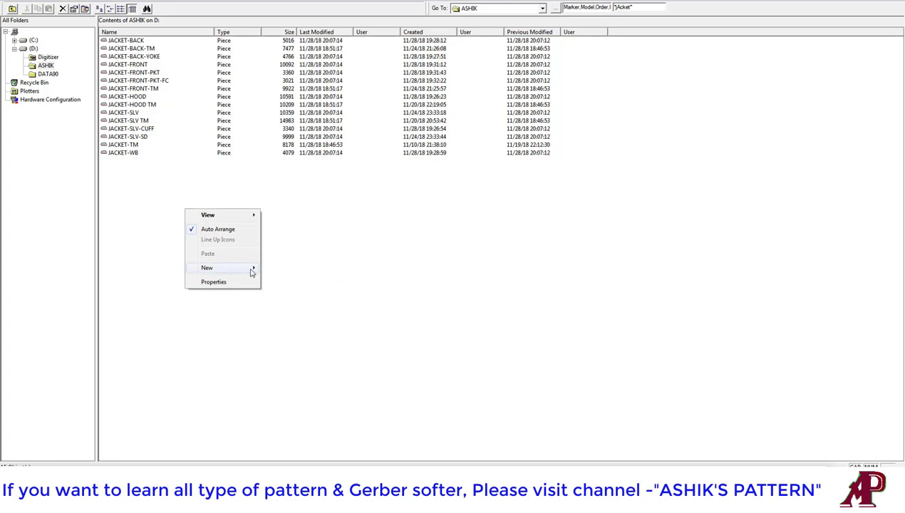
left_click(232, 269)
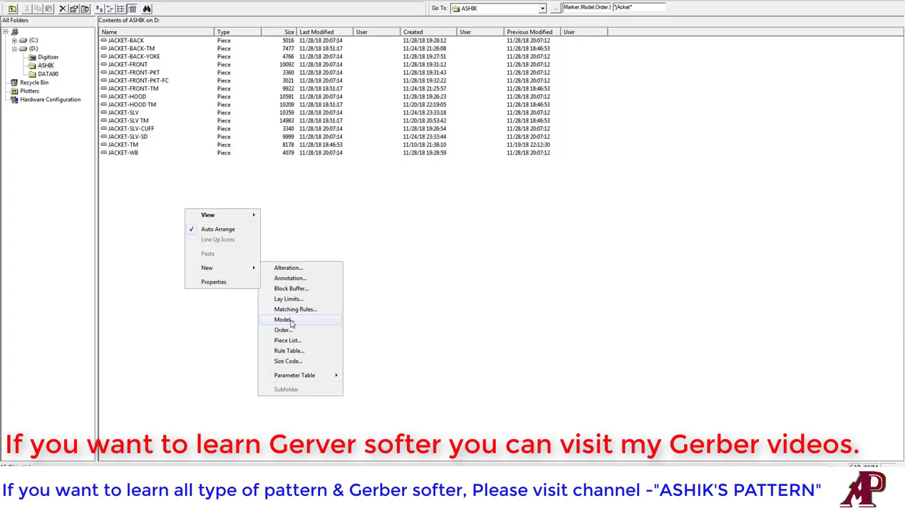
left_click(284, 320)
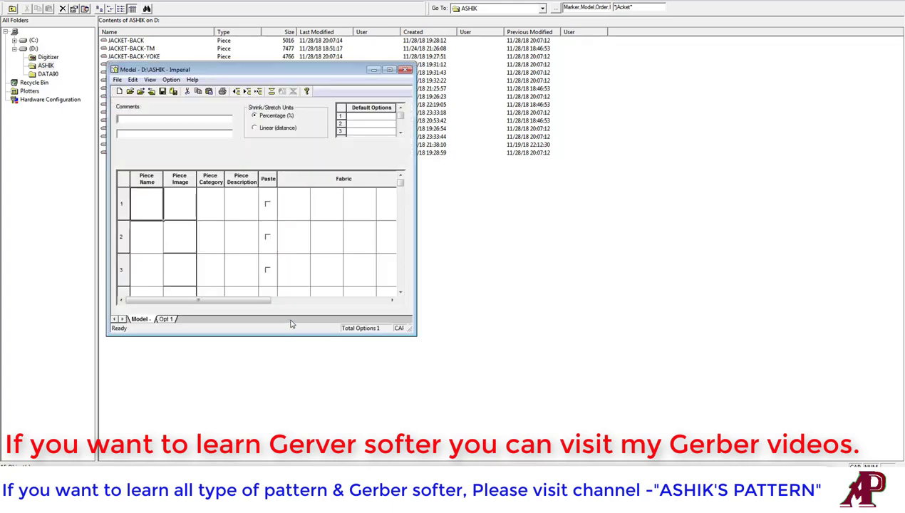
Step: Maximize the model window and bring up the Piece Name lookup, moved aside
left_click(389, 69)
left_click(388, 161)
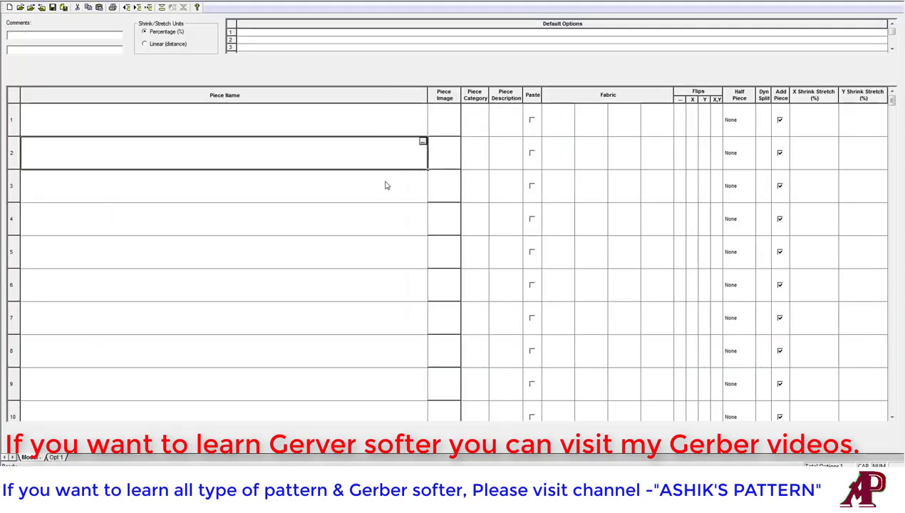
left_click(384, 190)
left_click(388, 221)
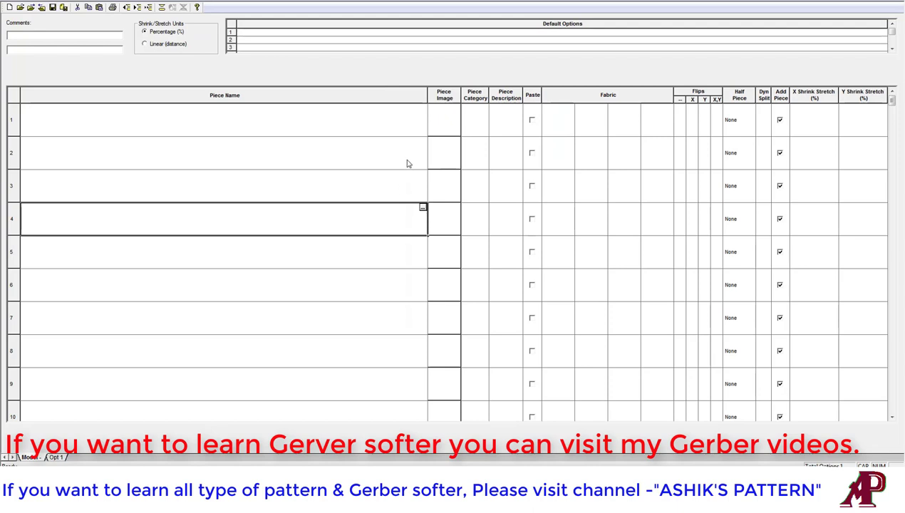
left_click(420, 110)
left_click(422, 108)
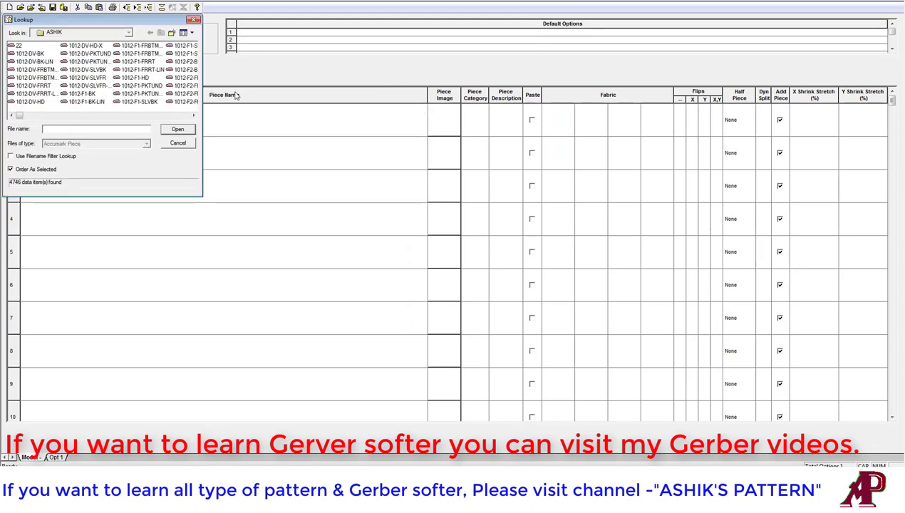
left_click(193, 21)
left_click(349, 151)
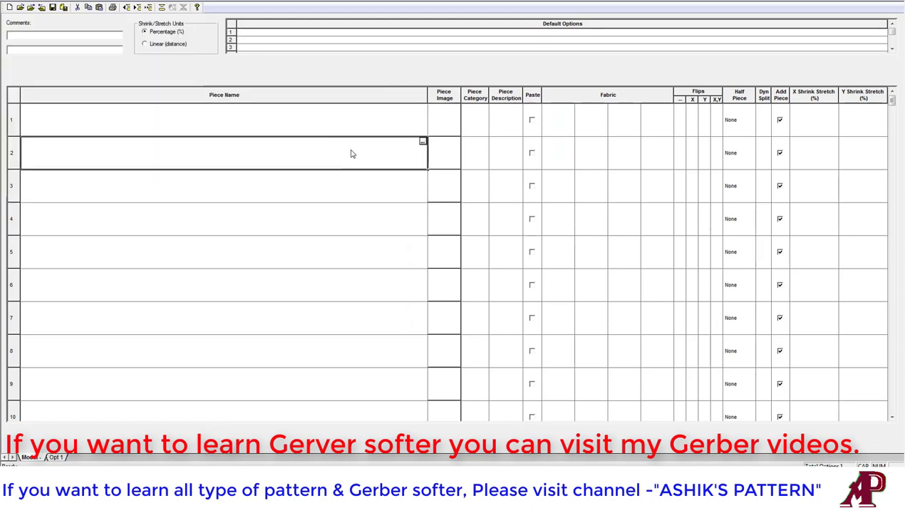
left_click(422, 143)
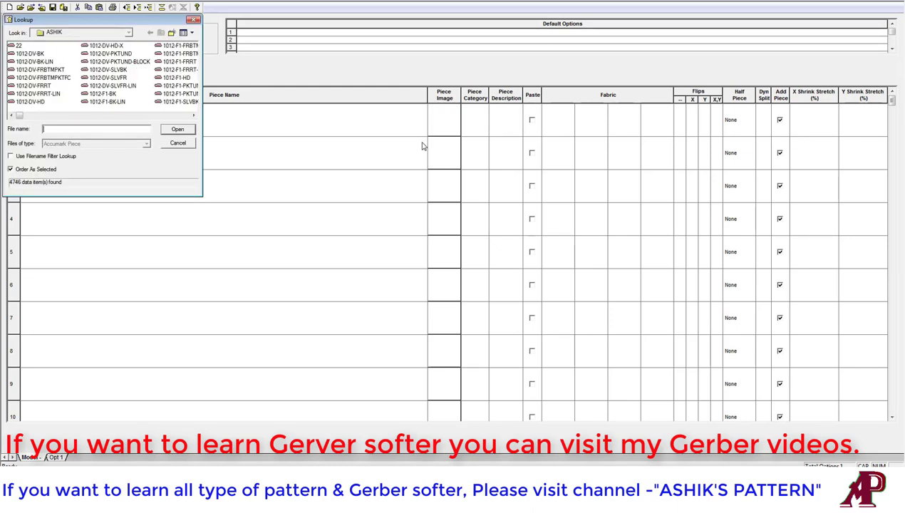
left_click_drag(107, 20, 556, 38)
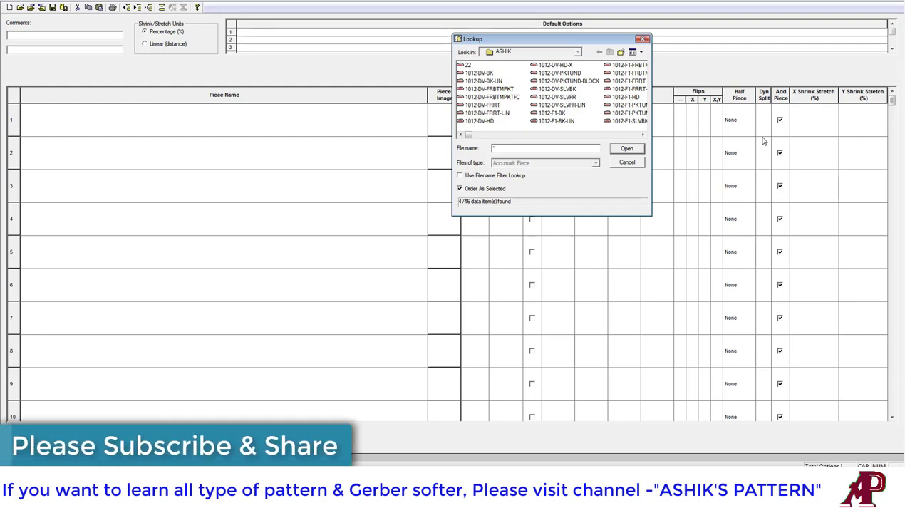
Step: Filter the lookup by JACKET* and add all fifteen pieces, JACKET-BACK through JACKET-WB
type("JACK")
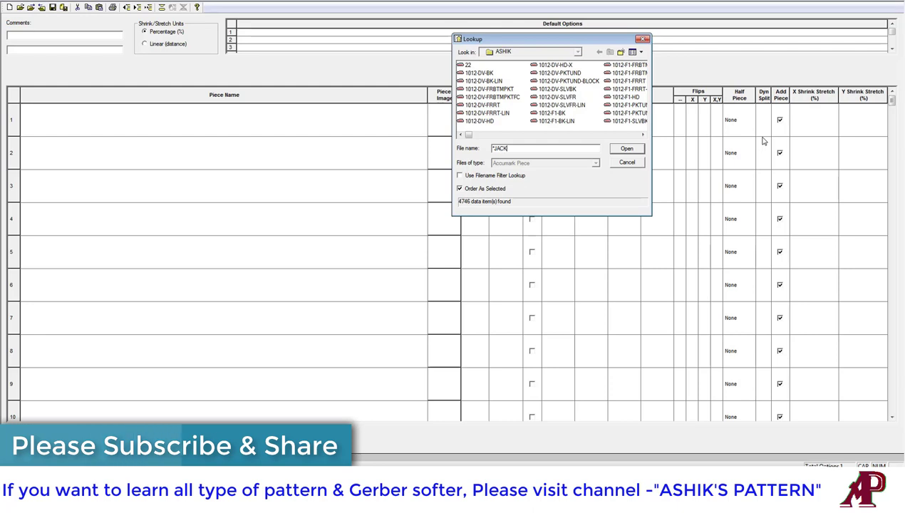
type("ET*")
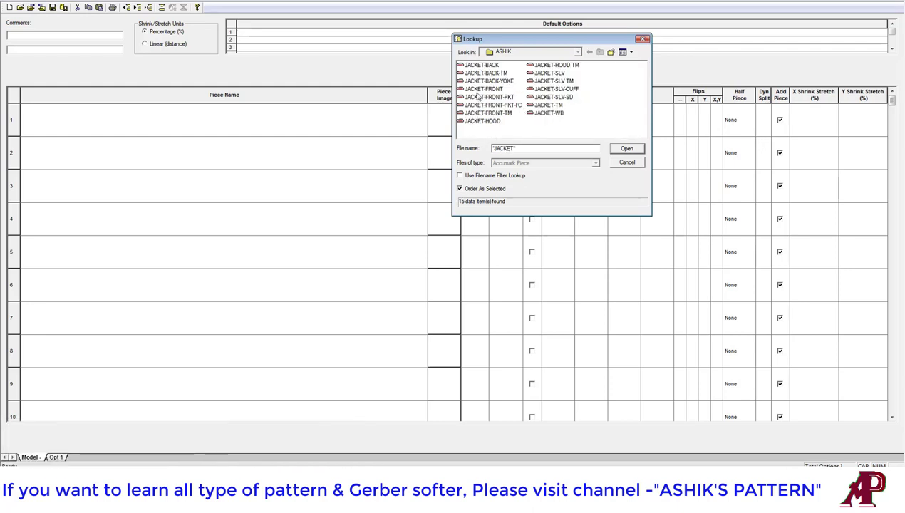
left_click(479, 66)
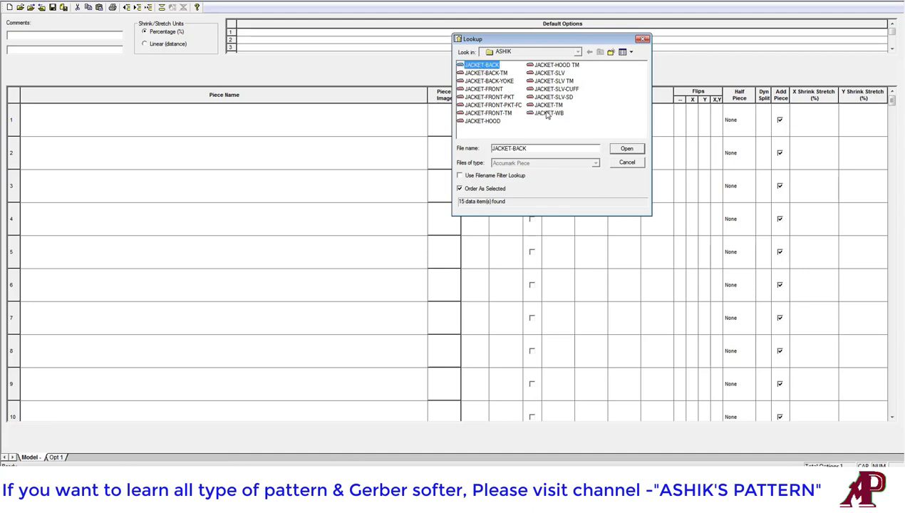
left_click(547, 113)
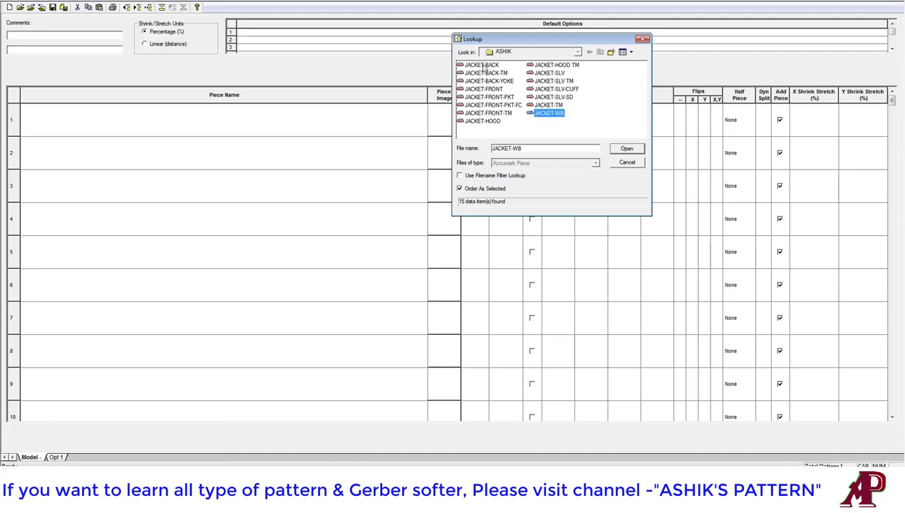
left_click(483, 65)
left_click(483, 123, "shift")
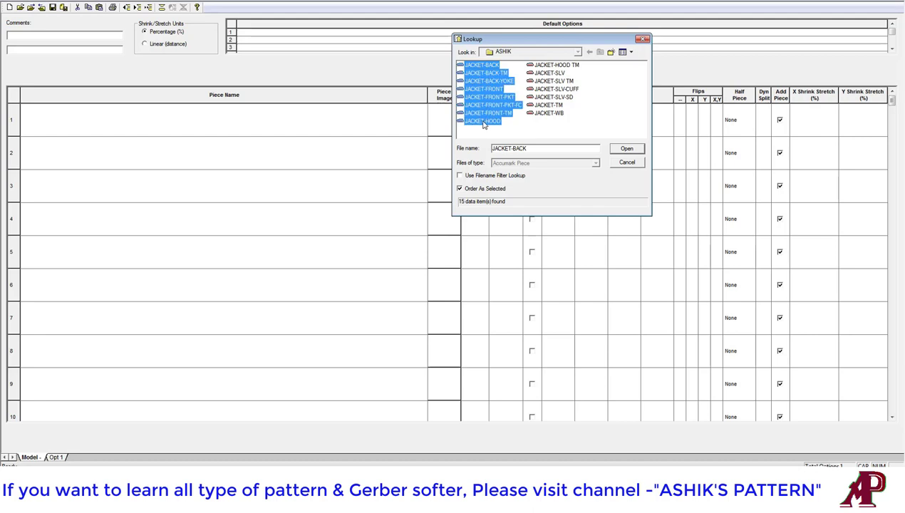
left_click(537, 114, "shift")
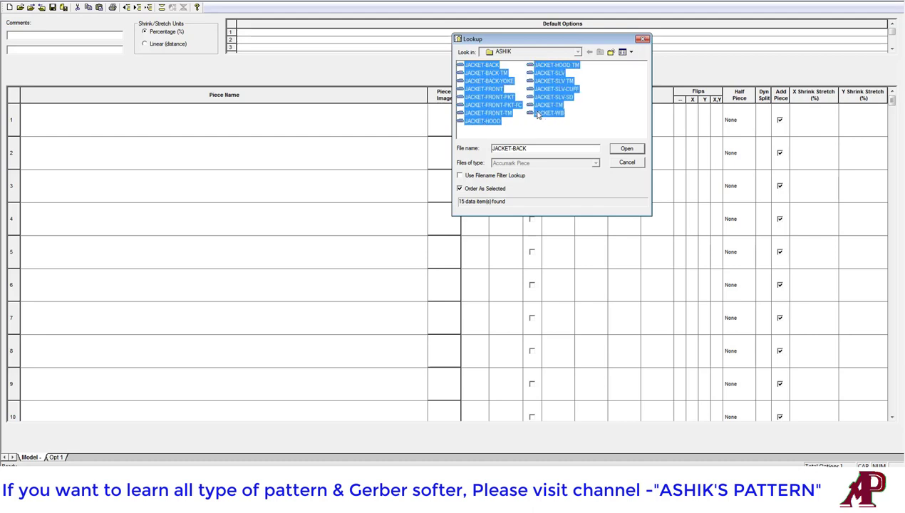
left_click(627, 149)
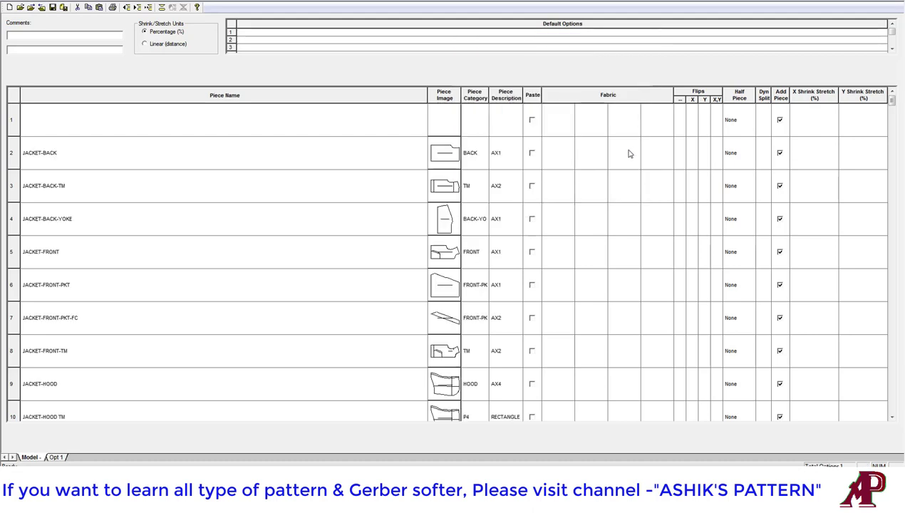
Step: Delete the empty first row and close the model
left_click(11, 120)
right_click(120, 108)
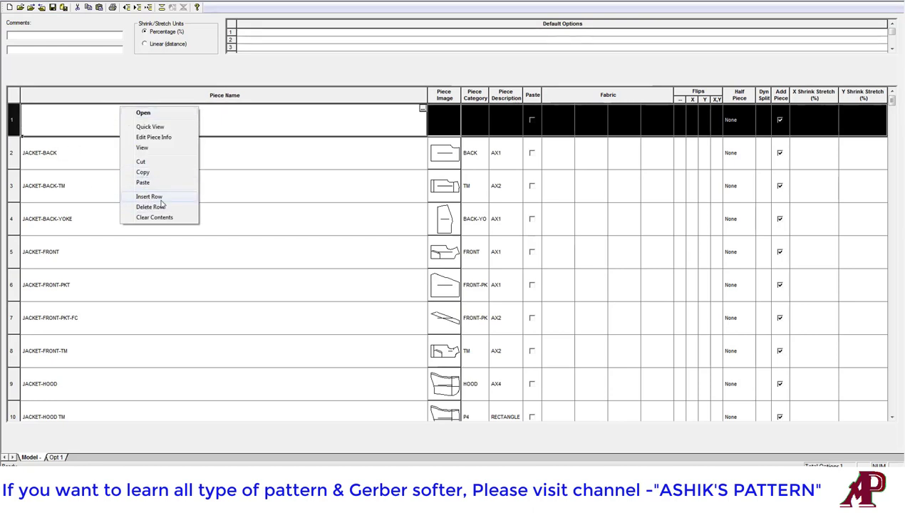
left_click(158, 207)
scroll(274, 158, "down", 2)
scroll(274, 159, "down", 1)
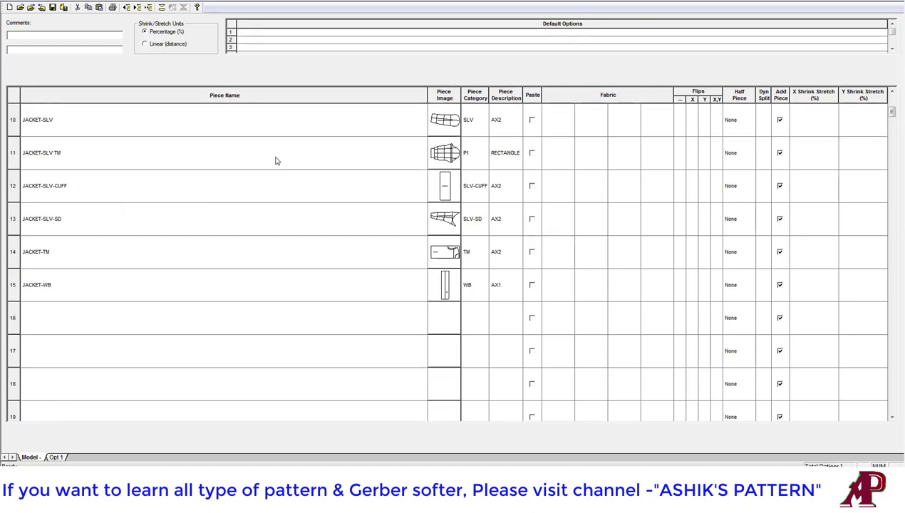
scroll(275, 159, "up", 3)
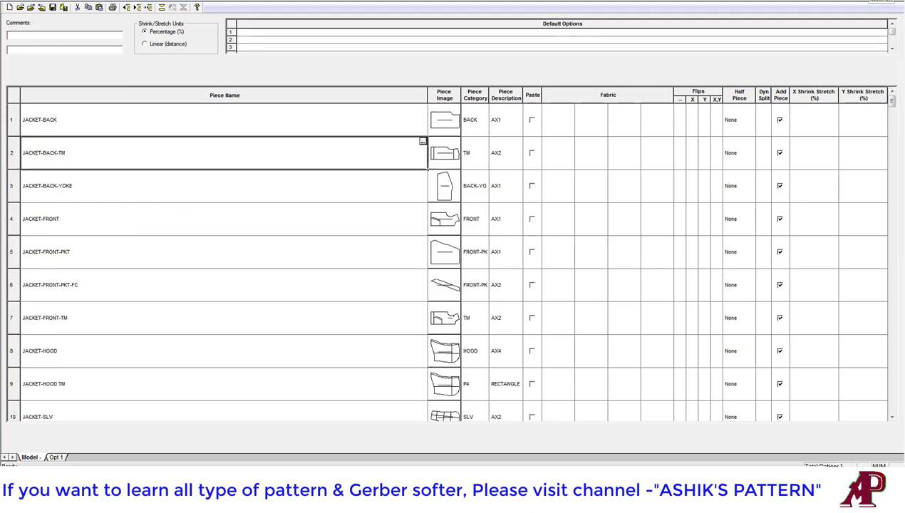
key("alt+F4")
Step: Decline saving the model and select all the JACKET pieces in the ASHIK list
left_click(459, 251)
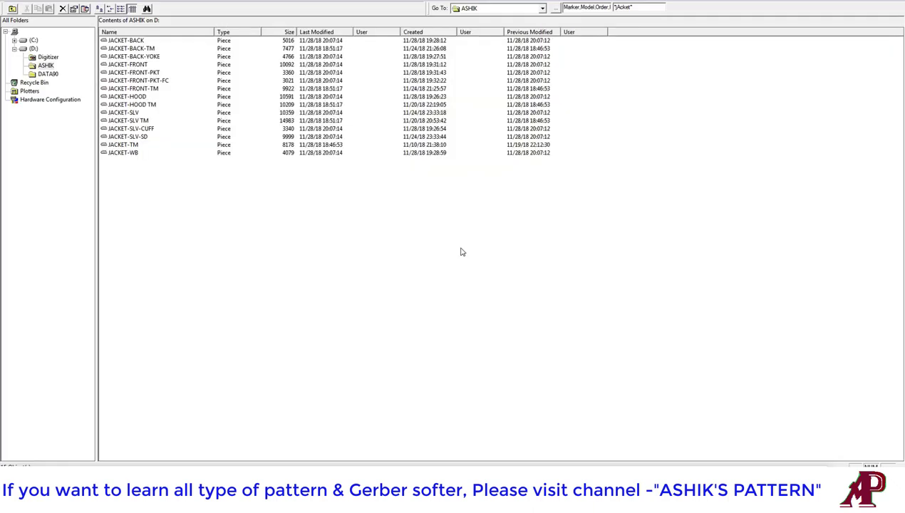
left_click_drag(191, 193, 66, 36)
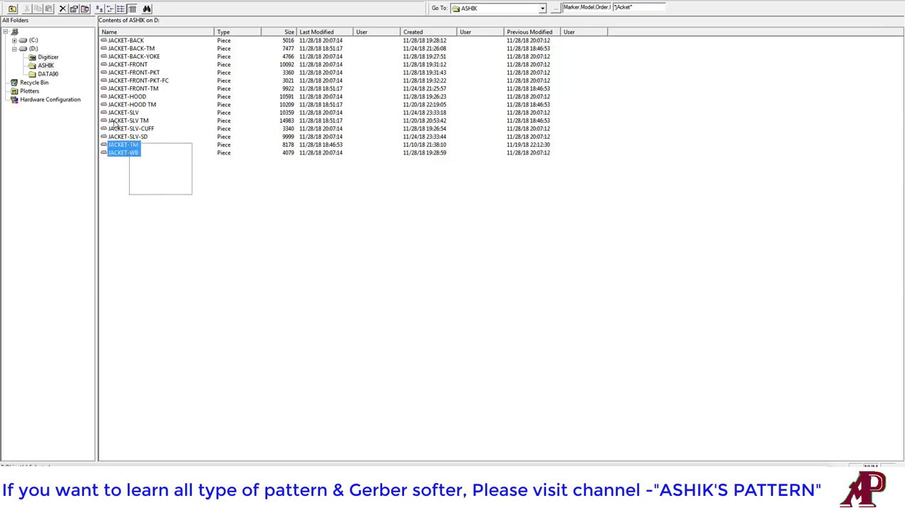
right_click(127, 70)
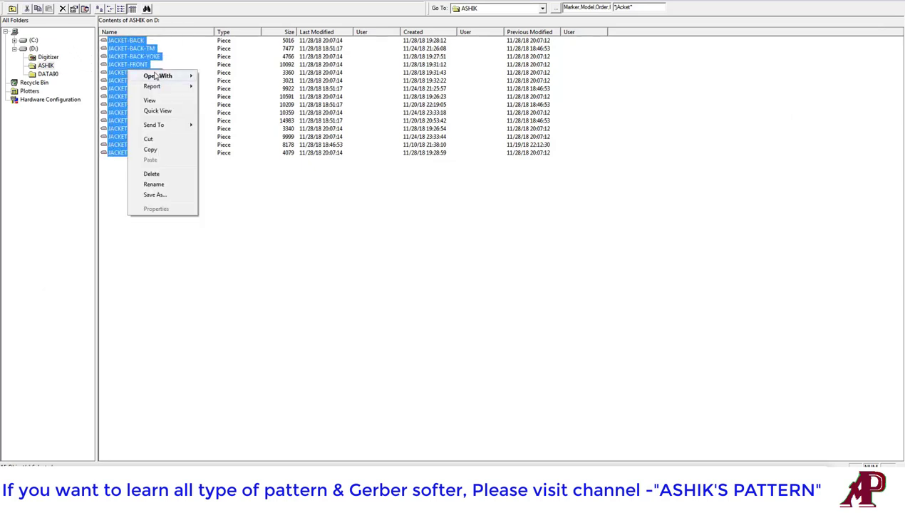
left_click(246, 218)
left_click_drag(222, 198, 71, 36)
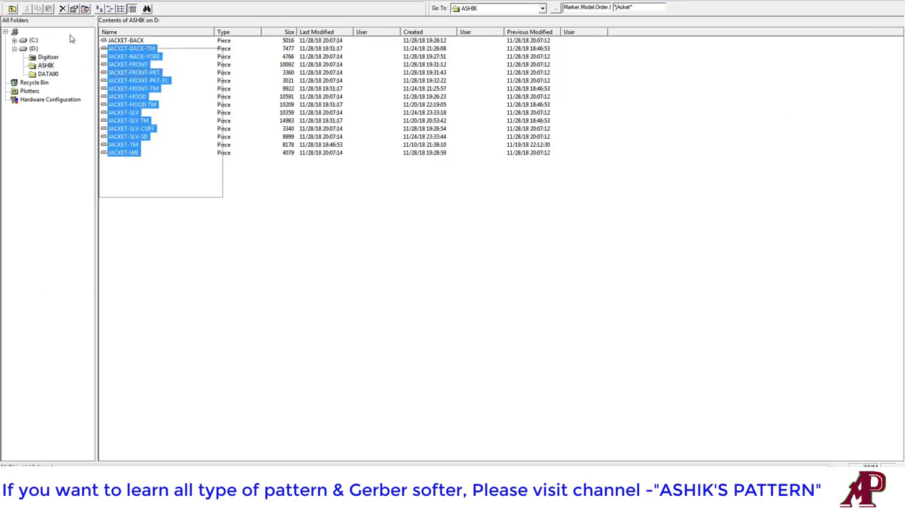
right_click(135, 72)
mouse_move(165, 75)
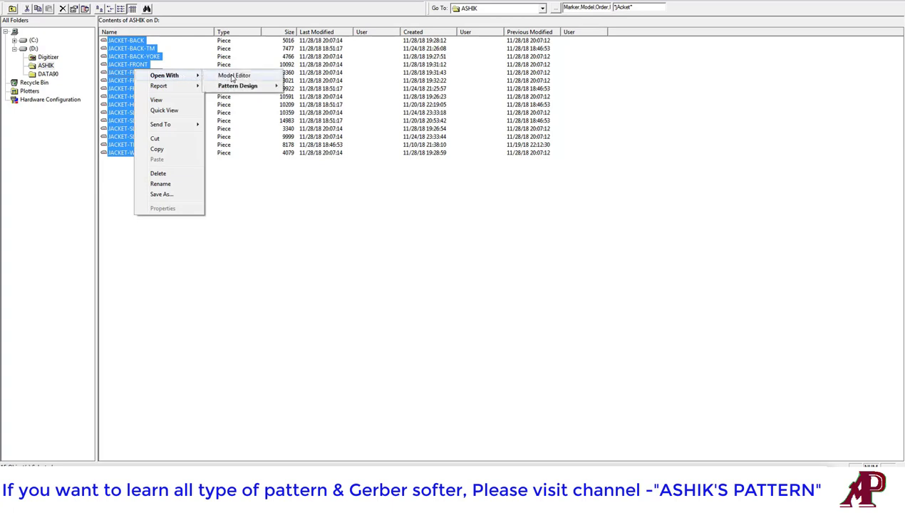
left_click(266, 184)
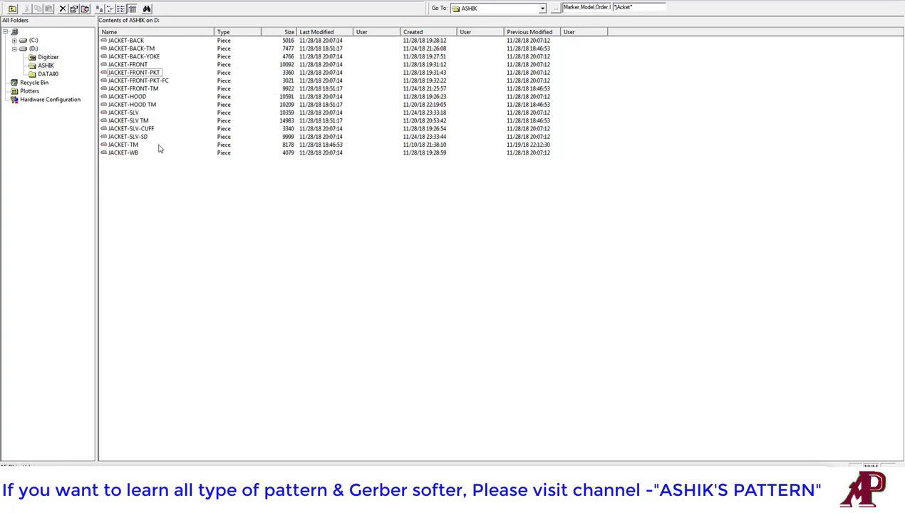
Step: Select the TM pieces JACKET-BACK-TM, JACKET-FRONT-TM and JACKET-HOOD TM
left_click(148, 49)
left_click(153, 57, "ctrl")
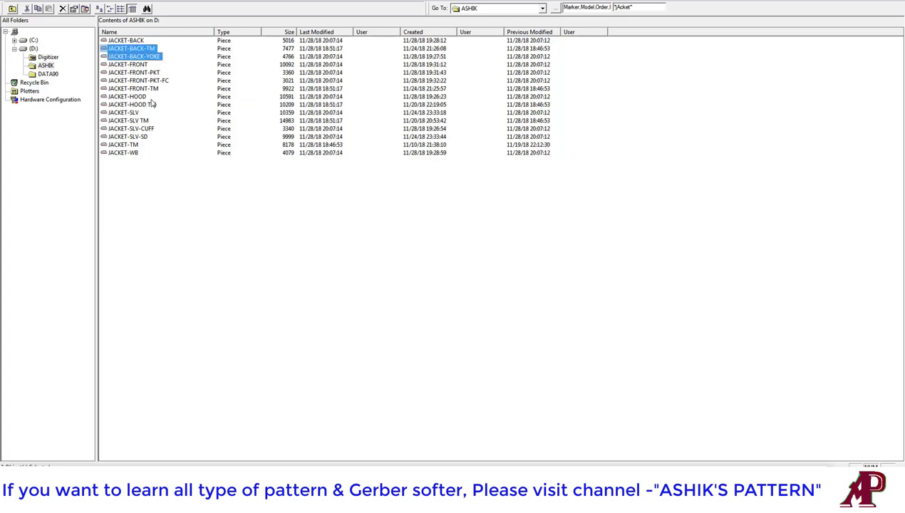
left_click(137, 81)
left_click(143, 49)
left_click(151, 89, "ctrl")
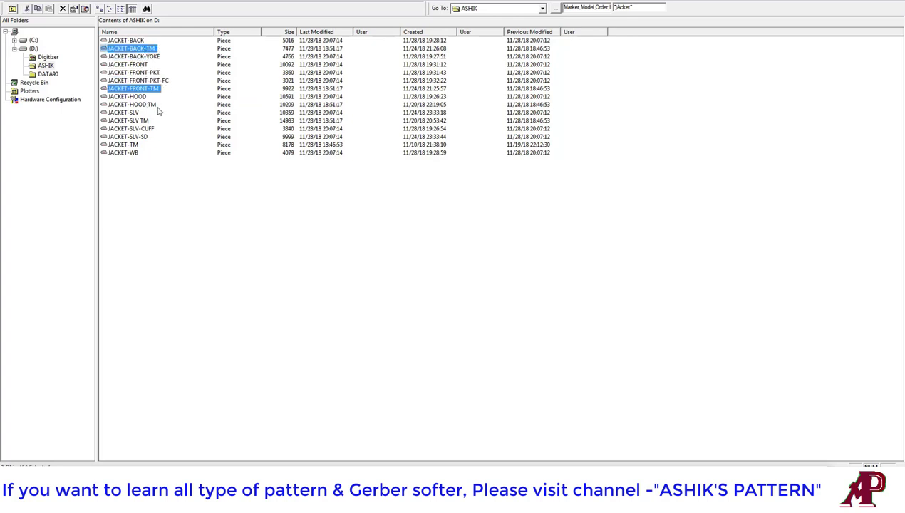
left_click(150, 106, "ctrl")
Step: Select all JACKET pieces except the five TM pieces and open them in Model Editor
left_click_drag(184, 195, 101, 30)
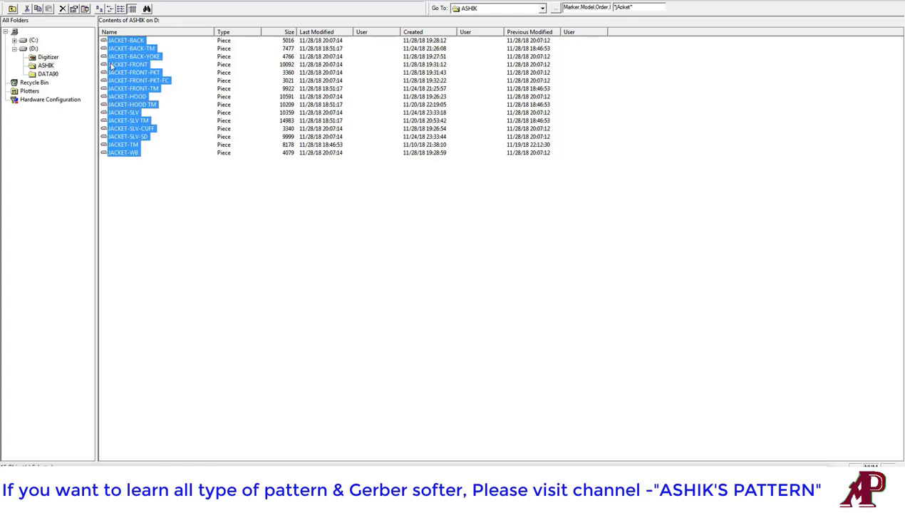
left_click(152, 106, "ctrl")
left_click(153, 48, "ctrl")
left_click(149, 122, "ctrl")
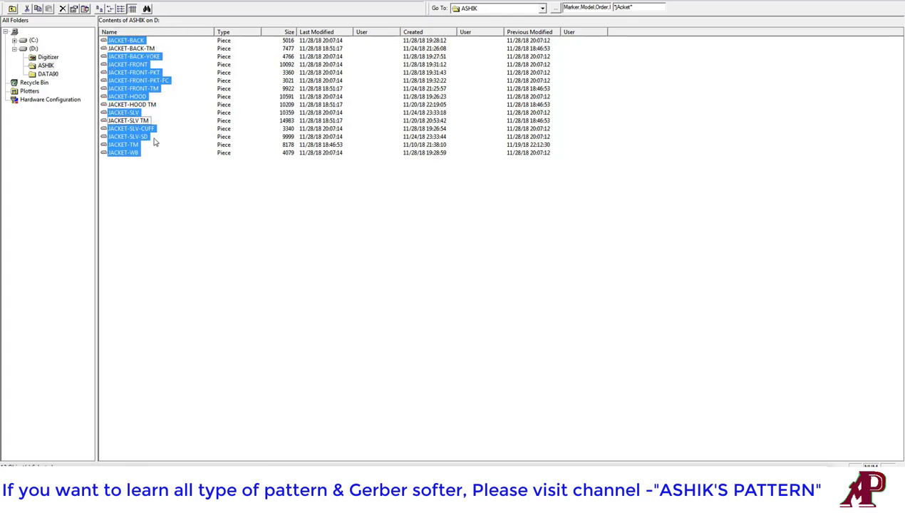
left_click(134, 146, "ctrl")
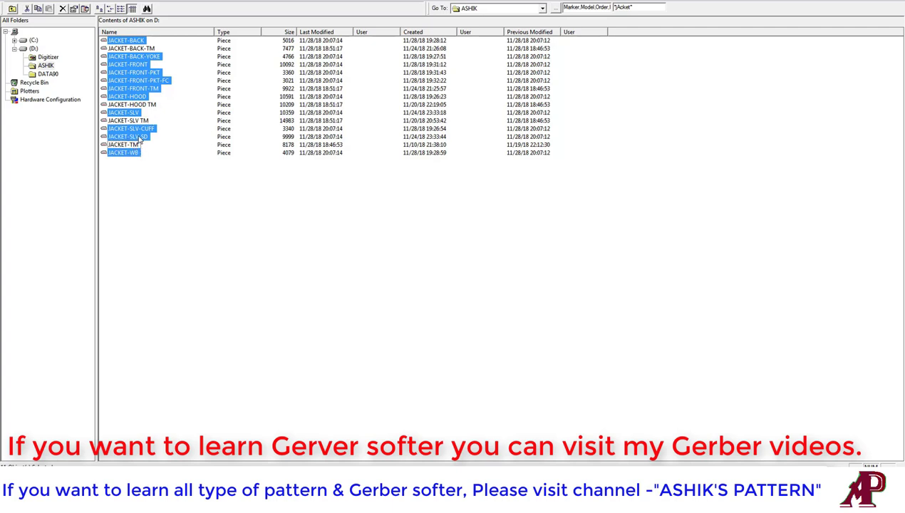
left_click(152, 89, "ctrl")
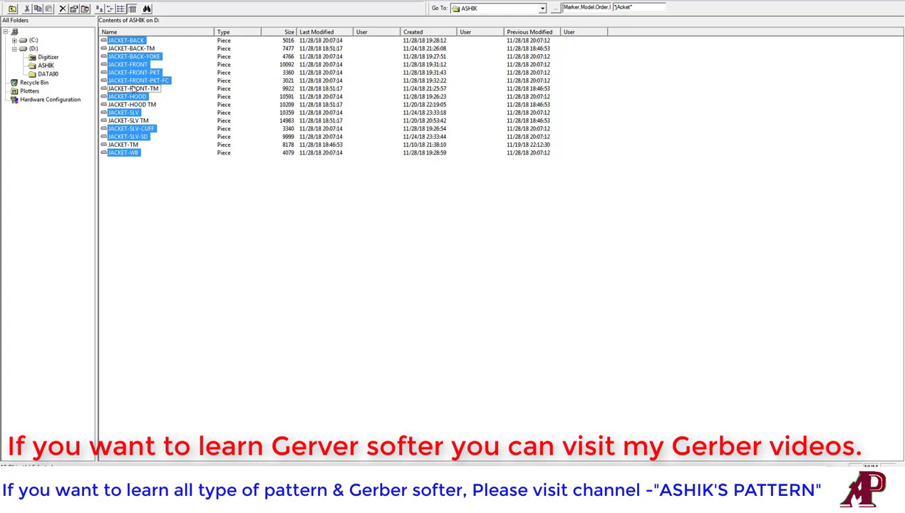
right_click(125, 69)
mouse_move(155, 74)
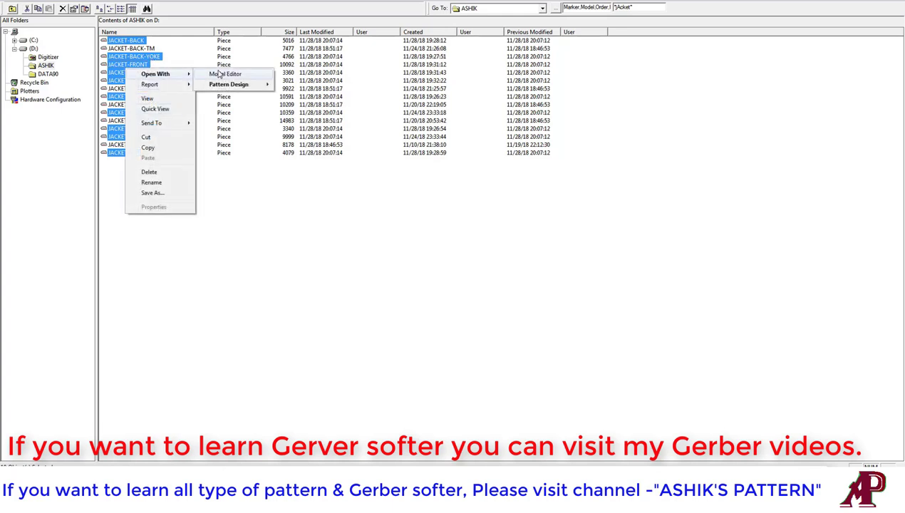
left_click(220, 74)
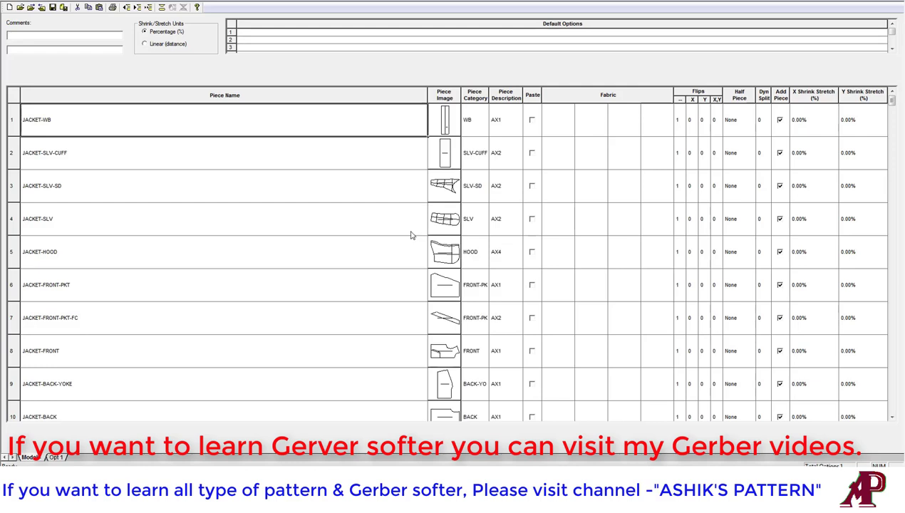
Step: Narrow the Piece Name column and page the launch pad through to Marker Creation, Editors
left_click_drag(427, 96, 167, 129)
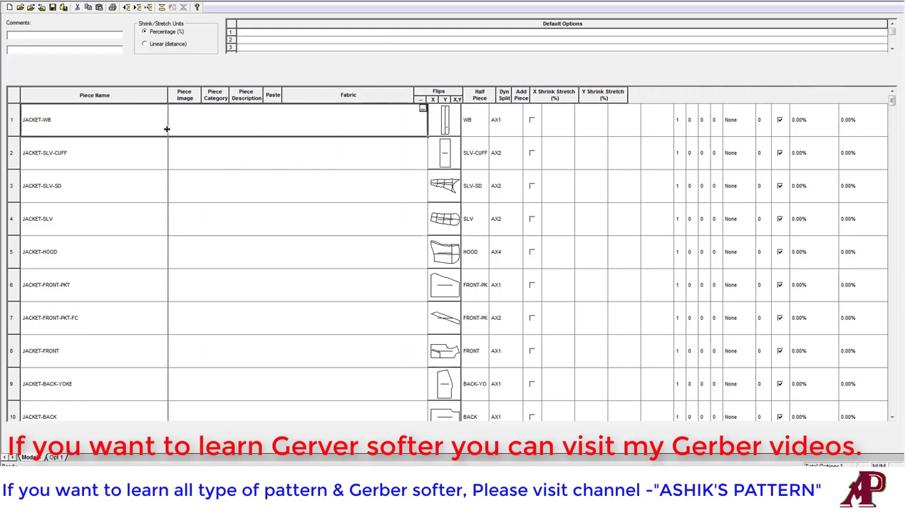
left_click_drag(165, 96, 148, 98)
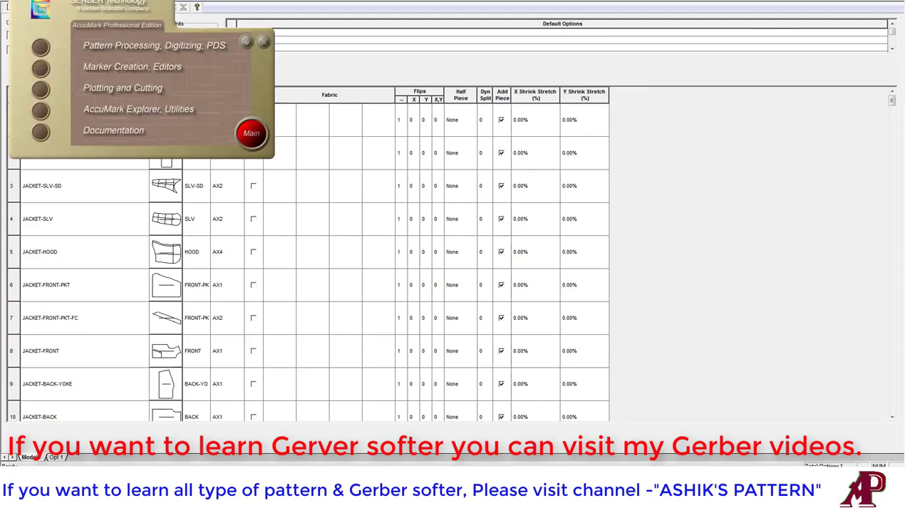
left_click(40, 47)
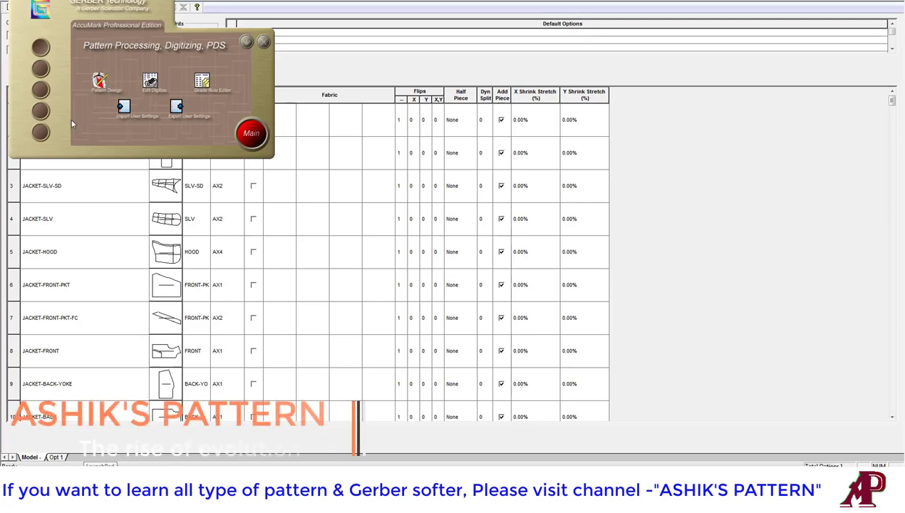
left_click(42, 111)
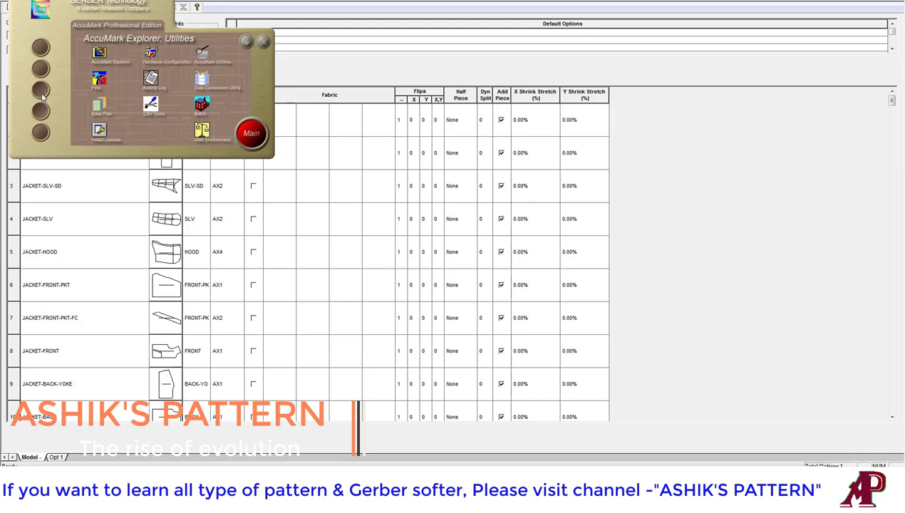
left_click(41, 89)
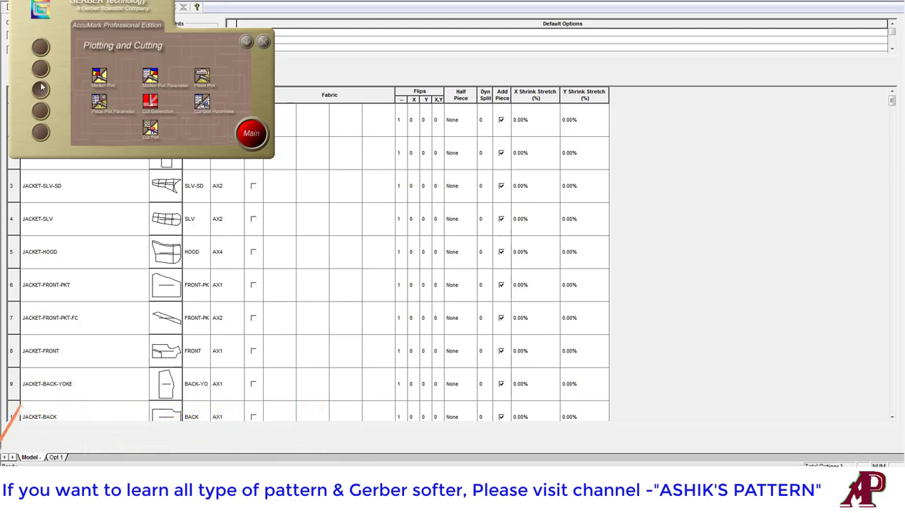
left_click(41, 68)
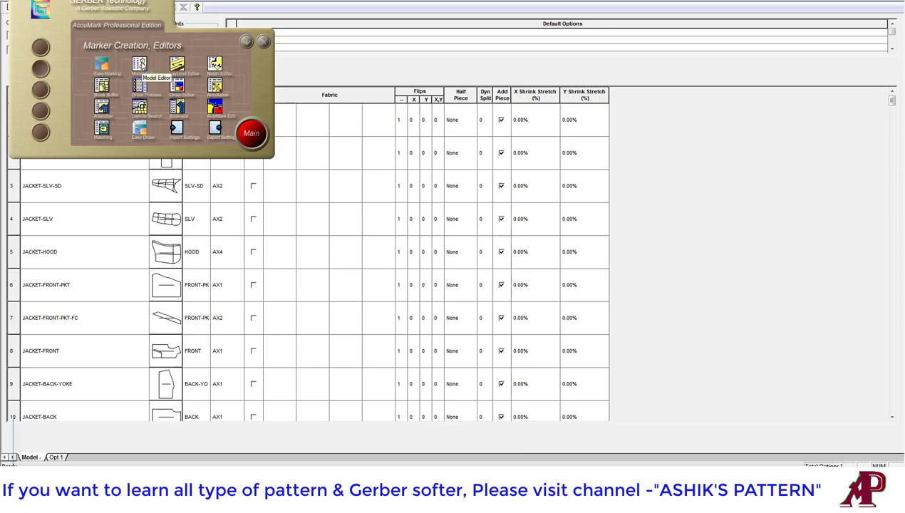
Step: Start a blank model from the launch pad, cancel its lookup, discard it, and close the launcher
left_click(139, 66)
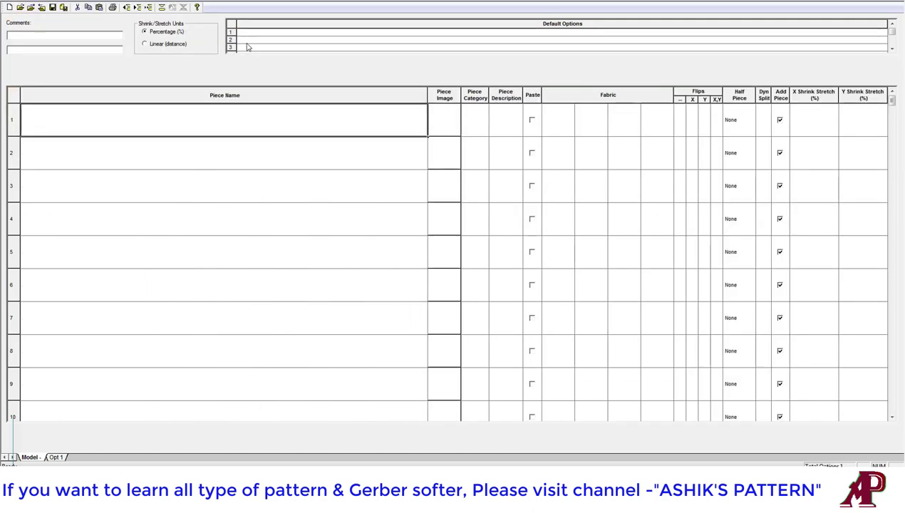
left_click(324, 148)
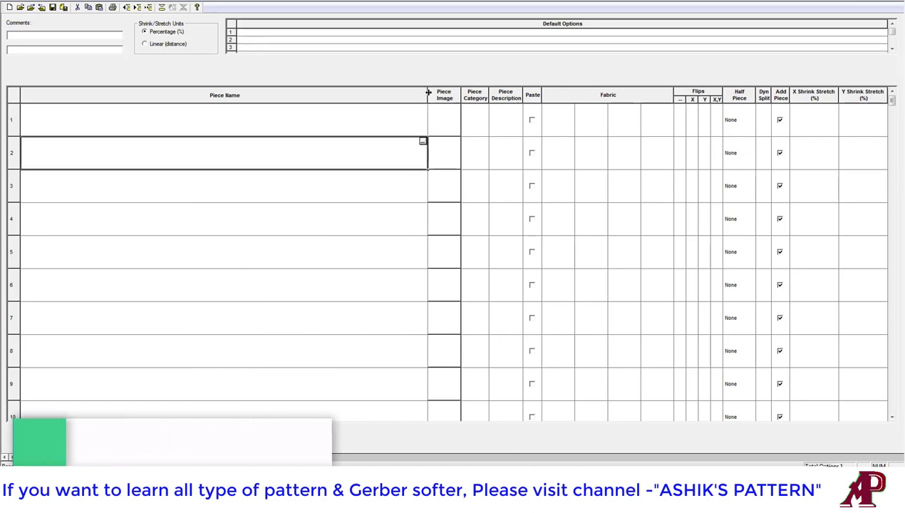
left_click_drag(427, 91, 197, 117)
left_click(191, 141)
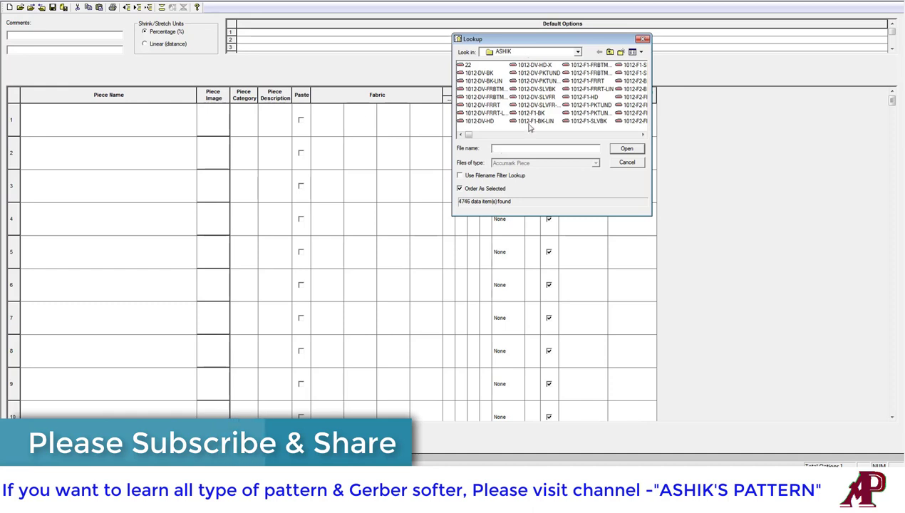
left_click(643, 38)
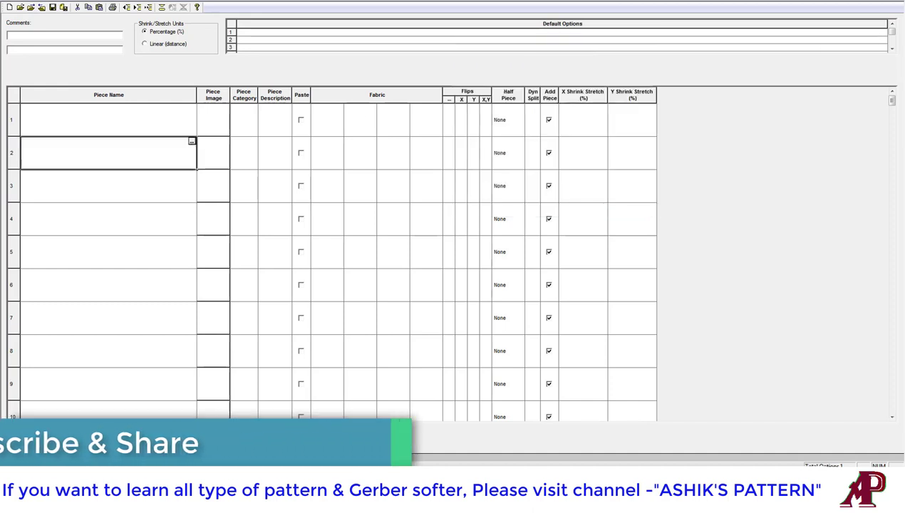
left_click(461, 252)
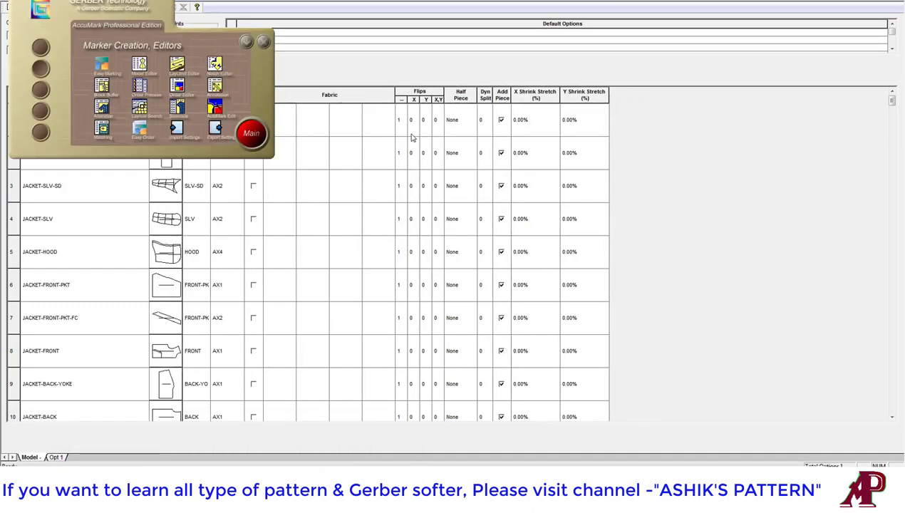
left_click(247, 44)
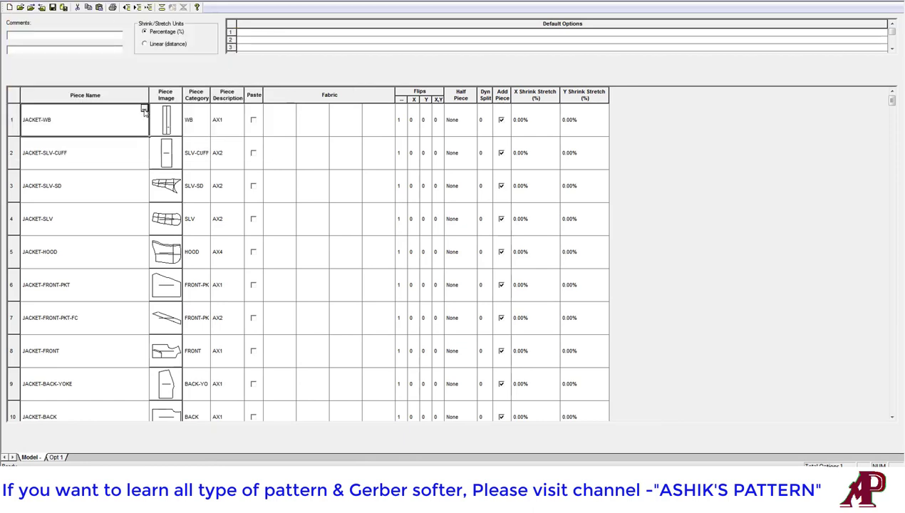
Step: Narrow the Piece Name column further and review rows JACKET-WB, JACKET-SLV-CUFF and JACKET-SLV-SD
left_click_drag(149, 93, 119, 93)
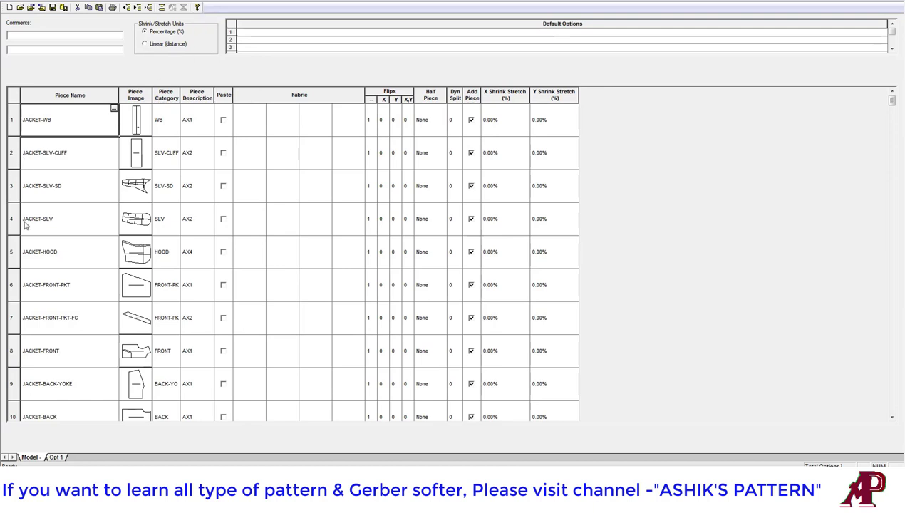
left_click(12, 121)
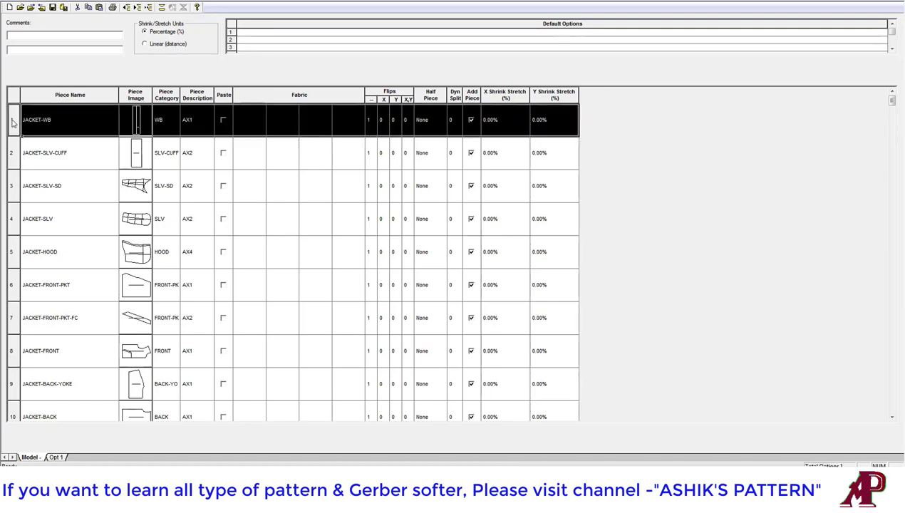
left_click(11, 146)
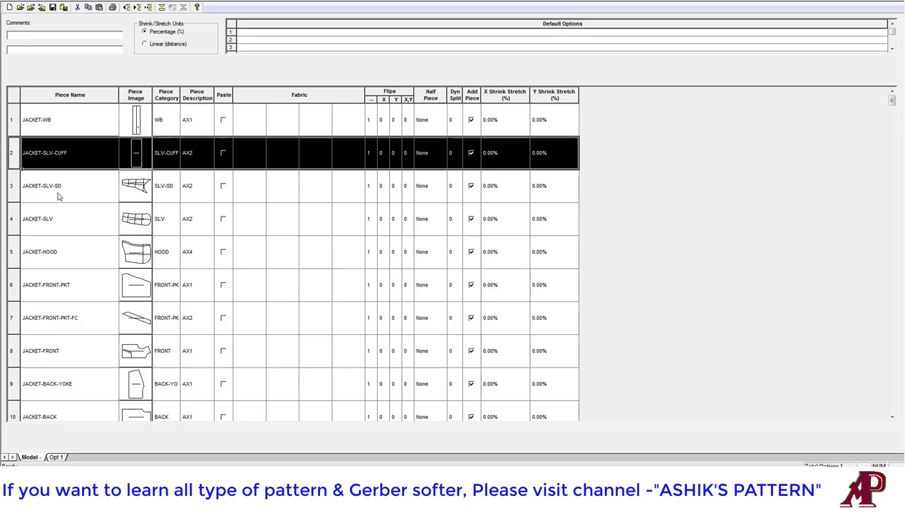
left_click(13, 190)
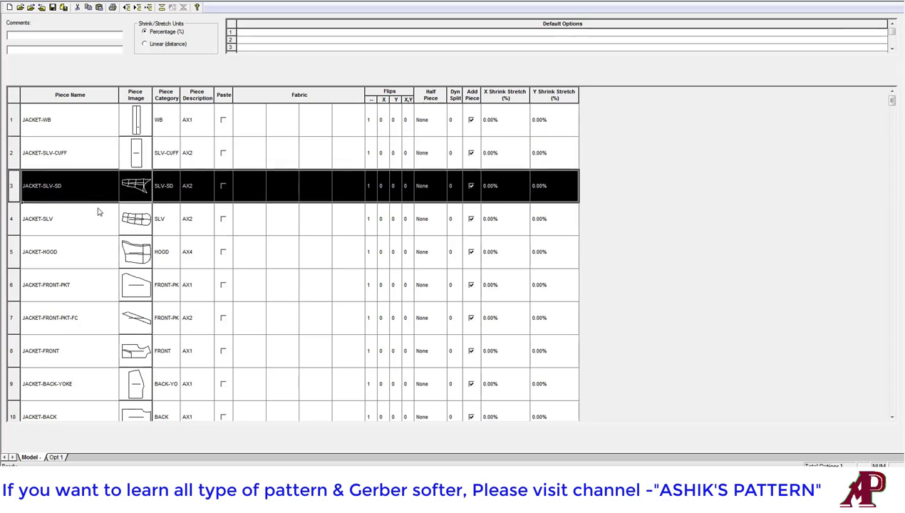
scroll(112, 369, "down", 1)
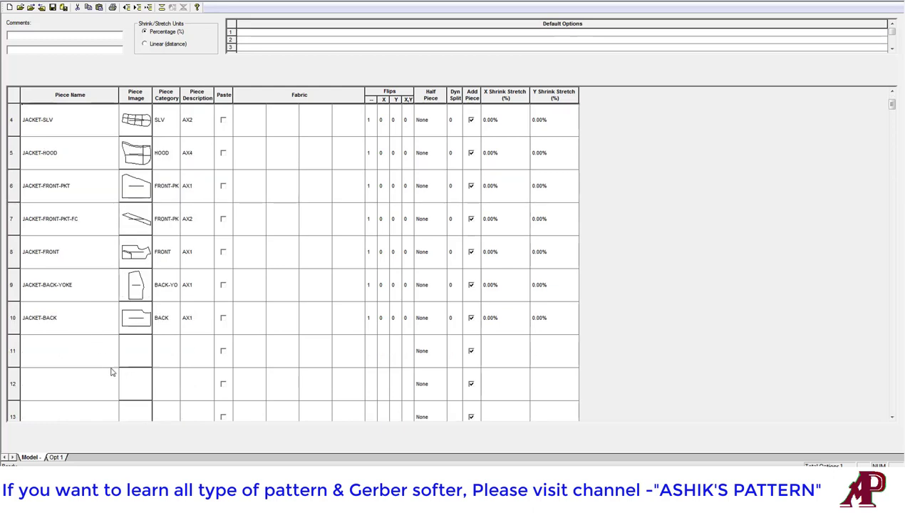
scroll(73, 340, "up", 1)
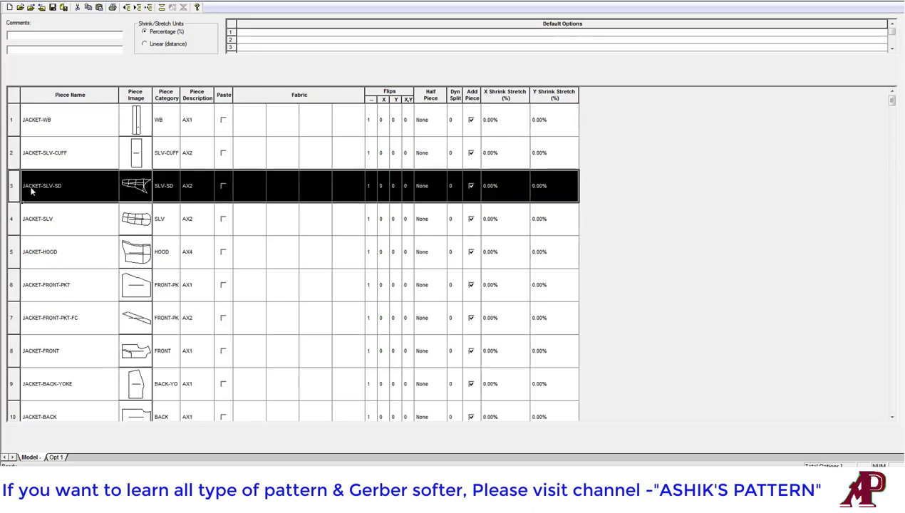
Step: Cut JACKET-WB from row 1 and paste it into empty row 11
left_click(16, 119)
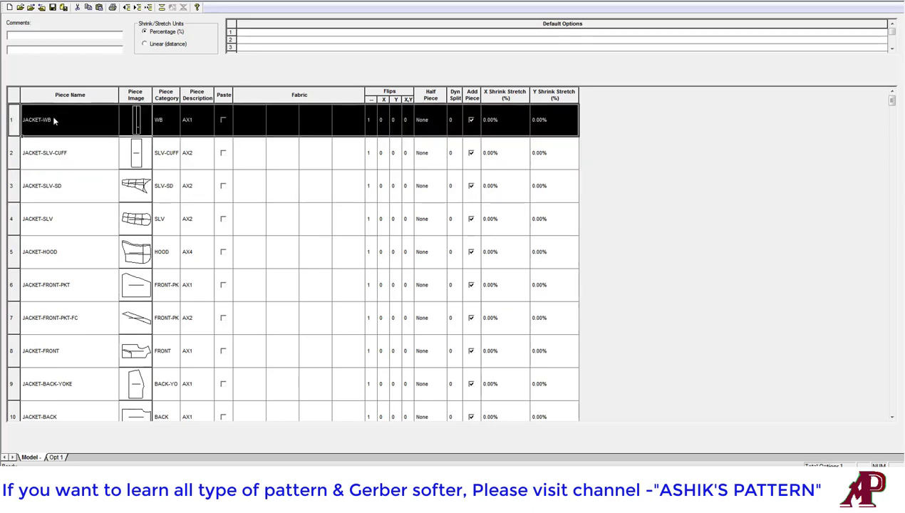
right_click(54, 119)
left_click(75, 172)
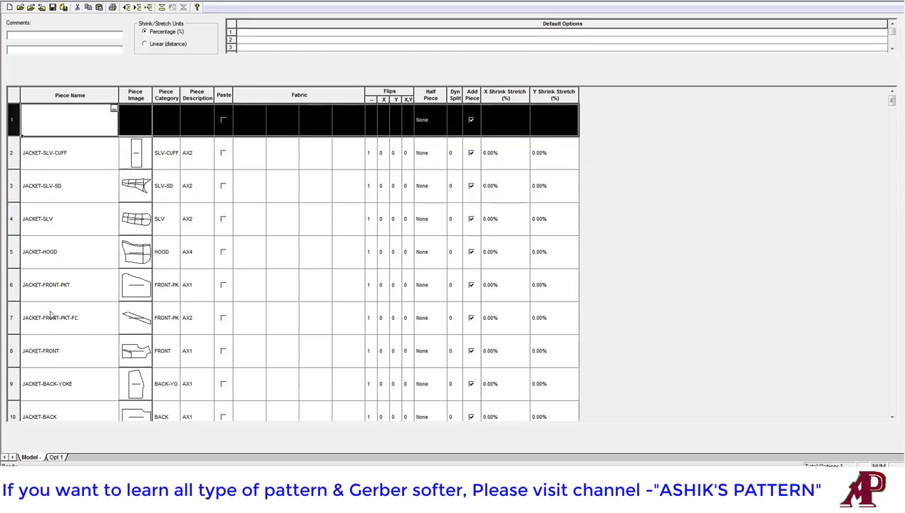
scroll(39, 340, "down", 2)
right_click(30, 258)
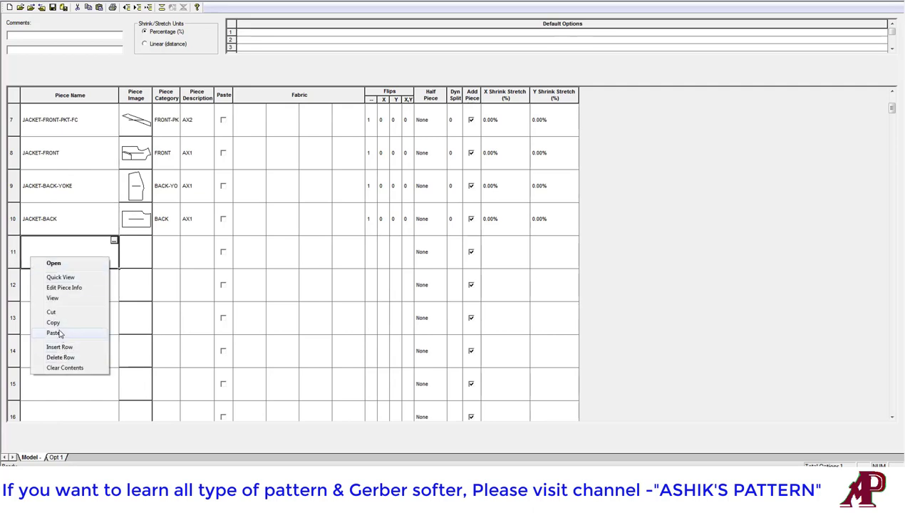
left_click(60, 334)
scroll(75, 295, "up", 2)
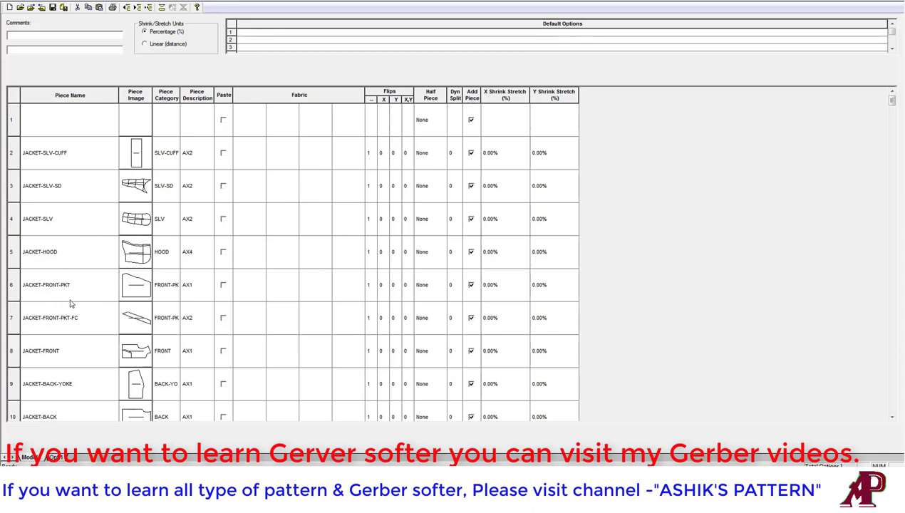
Step: Delete the now-empty first row so JACKET-SLV-CUFF leads the list
scroll(72, 305, "down", 1)
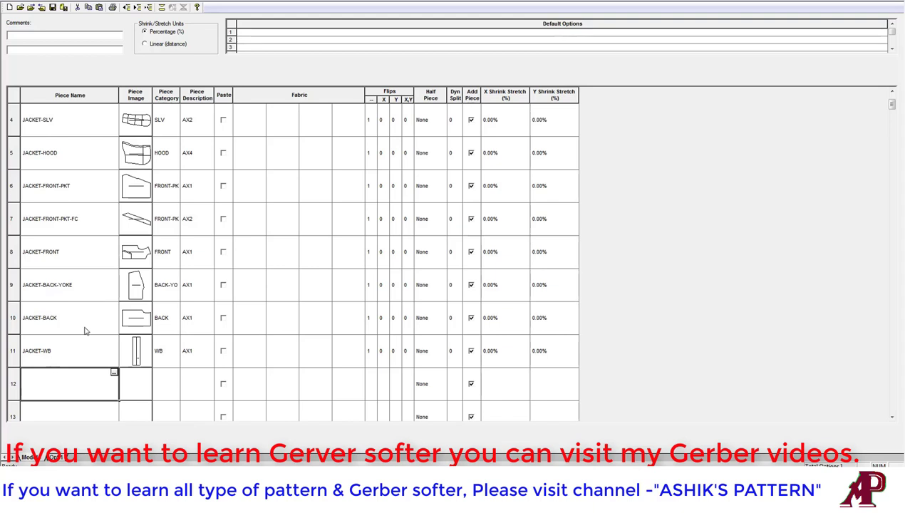
left_click(36, 357)
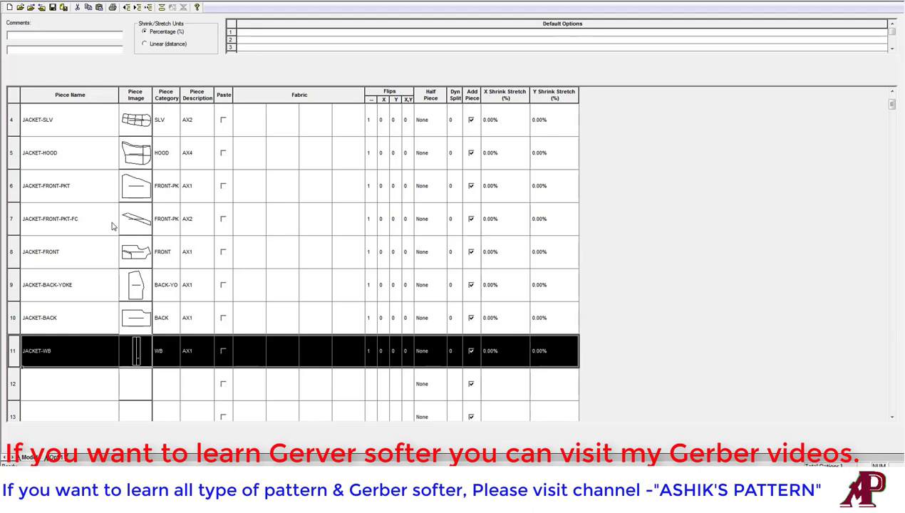
scroll(85, 143, "up", 1)
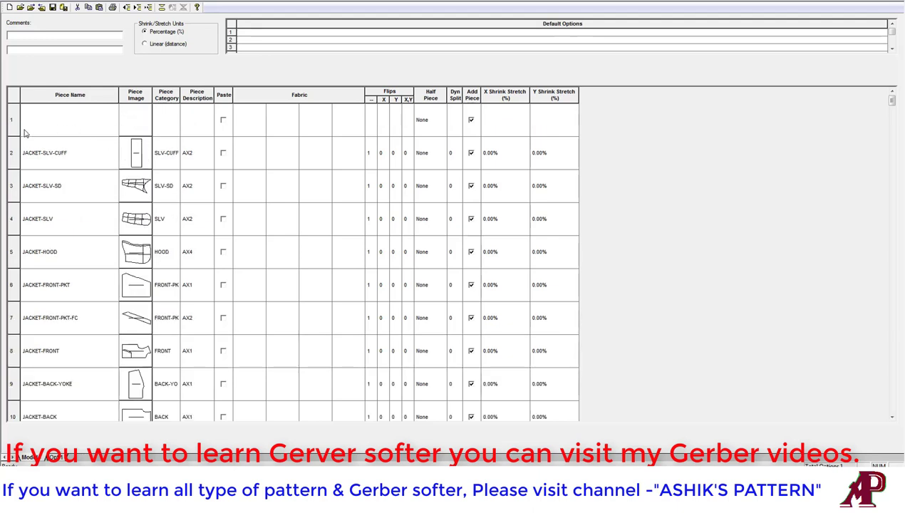
left_click(12, 119)
right_click(67, 114)
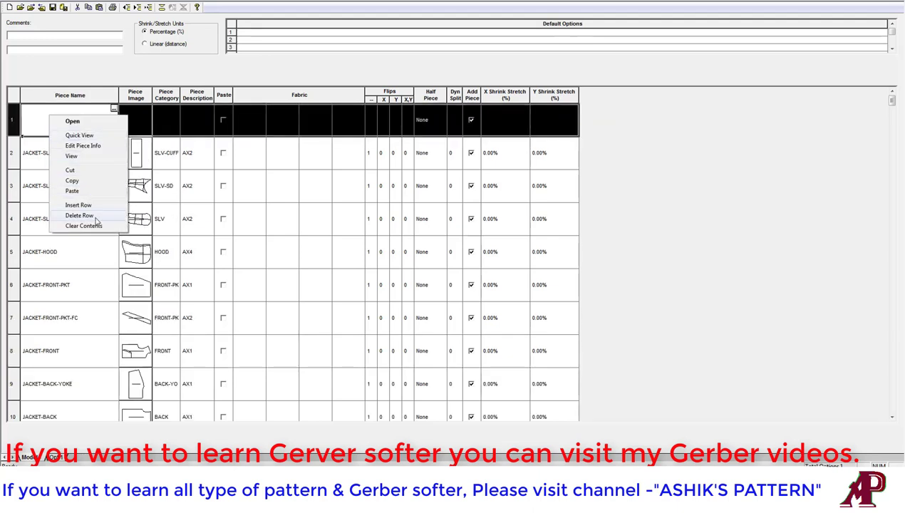
left_click(79, 215)
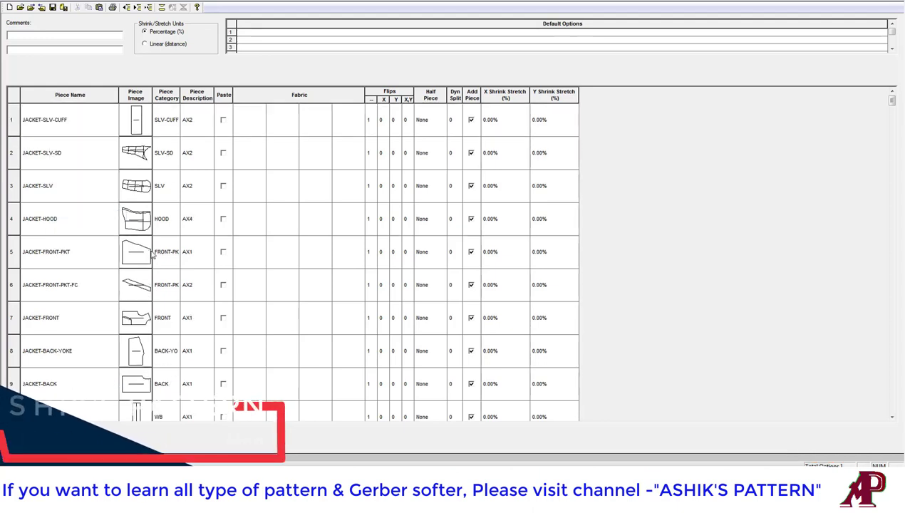
scroll(66, 354, "down", 1)
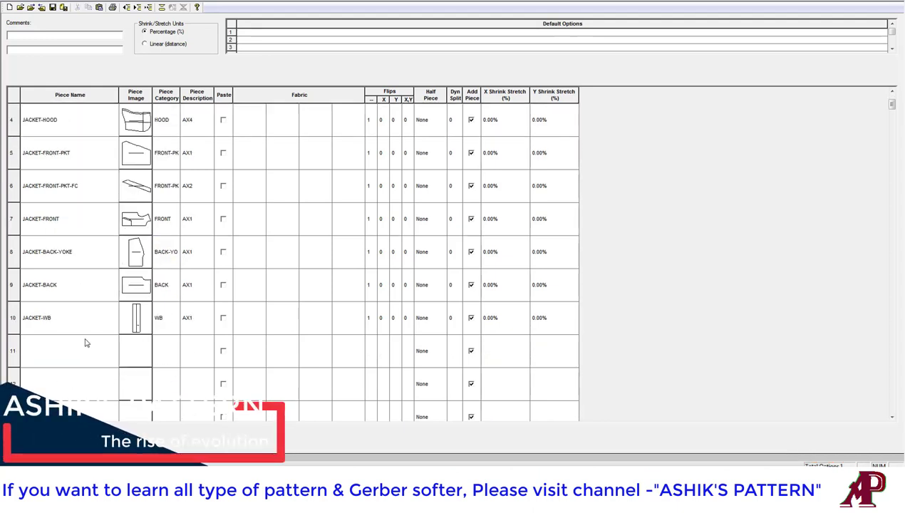
left_click(69, 348)
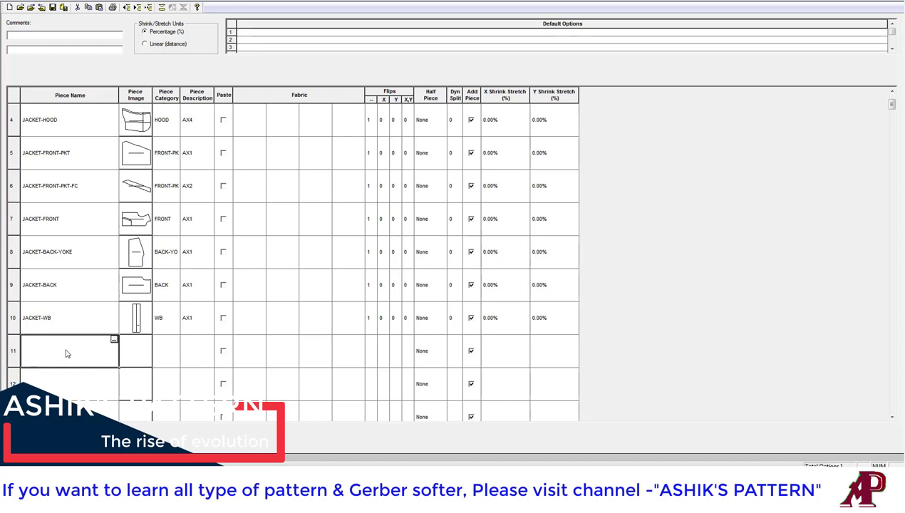
scroll(70, 345, "up", 1)
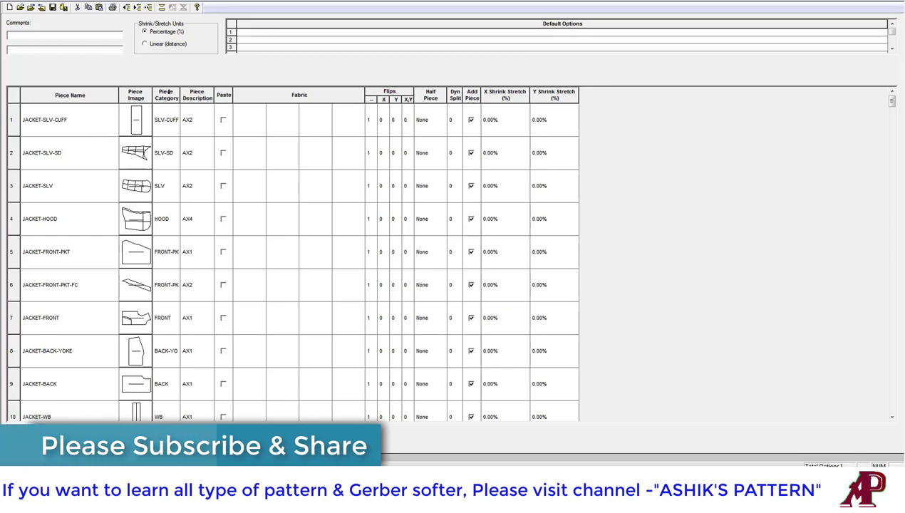
left_click(168, 93)
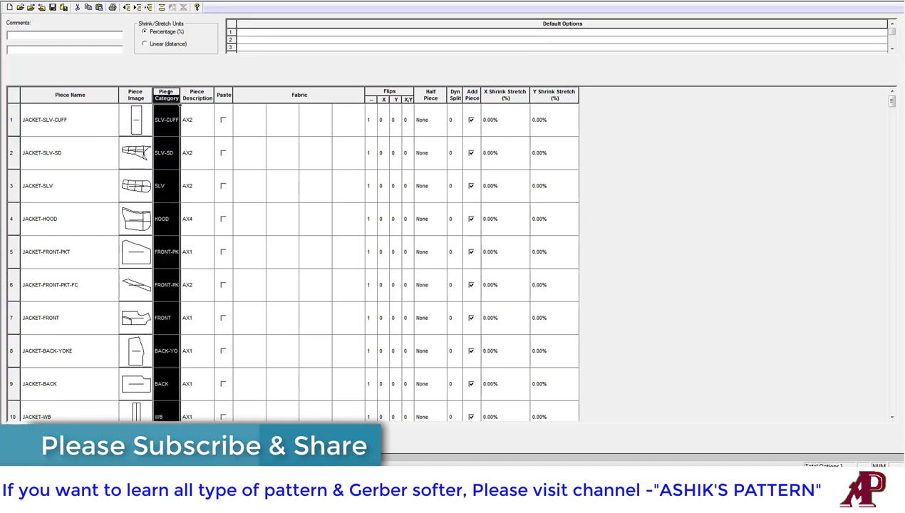
left_click(172, 163)
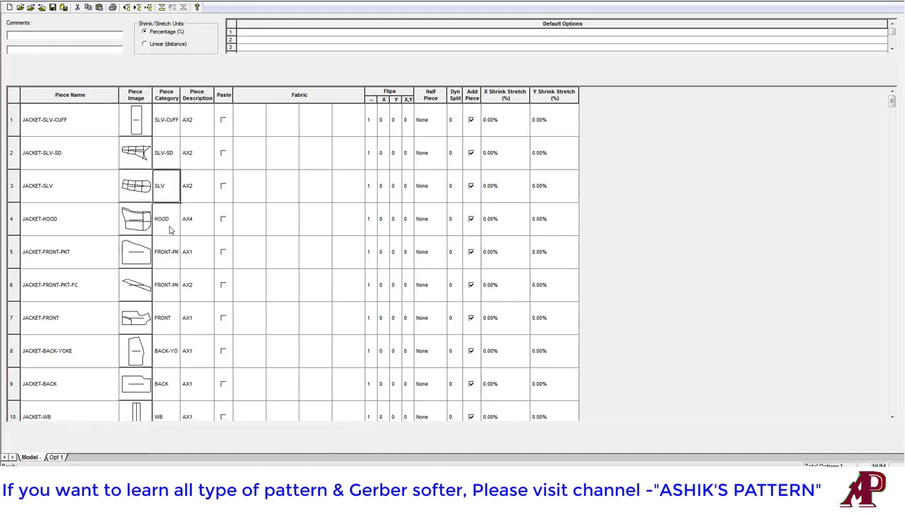
left_click(170, 165)
Step: Widen the Piece Category column so FRONT-PKT and BACK-YOKE show in full, then select JACKET-SLV-CUFF's first Fabric cell
left_click_drag(180, 93, 189, 93)
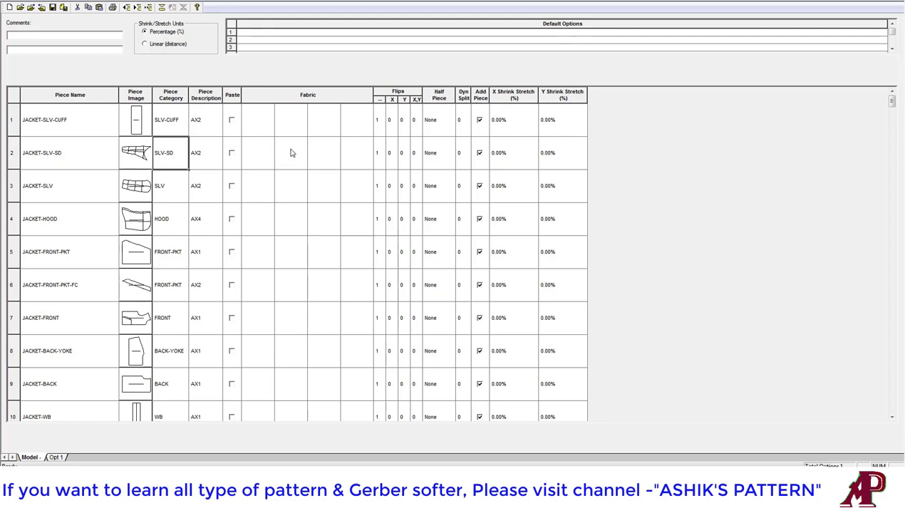
left_click(269, 129)
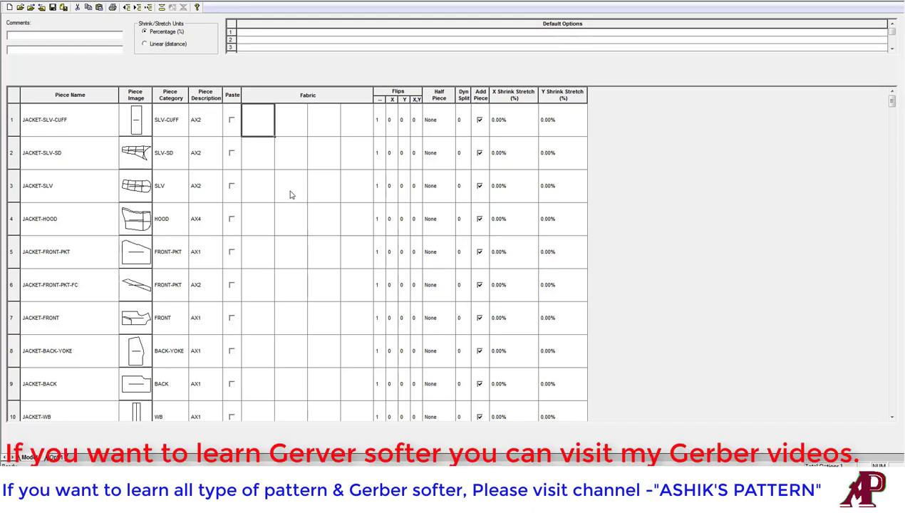
left_click(109, 129)
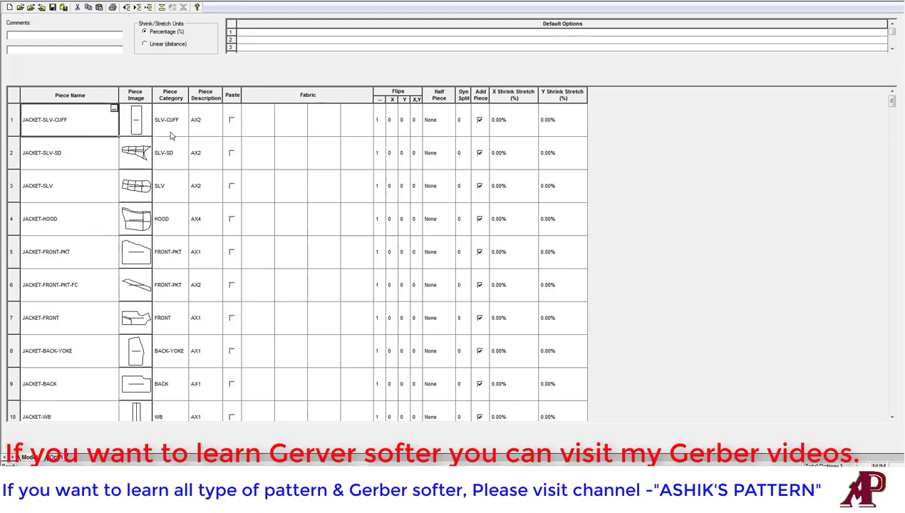
left_click(169, 94)
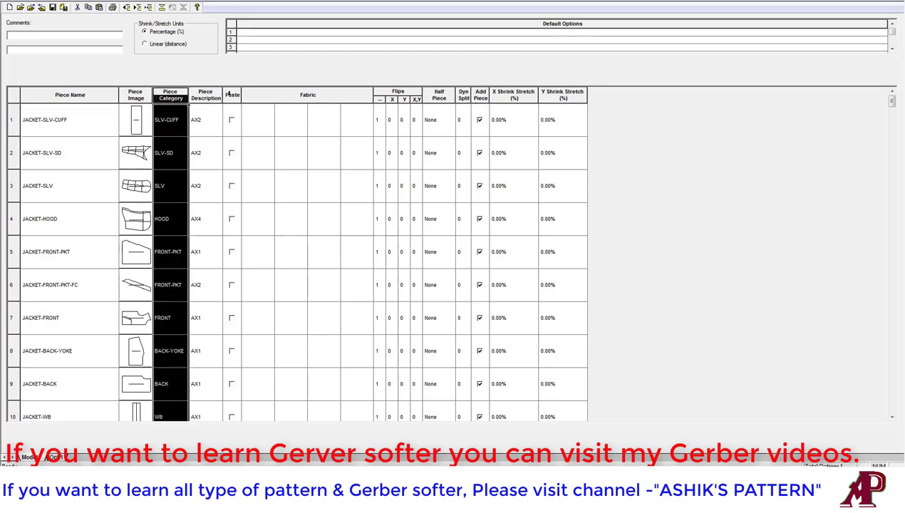
left_click(205, 94)
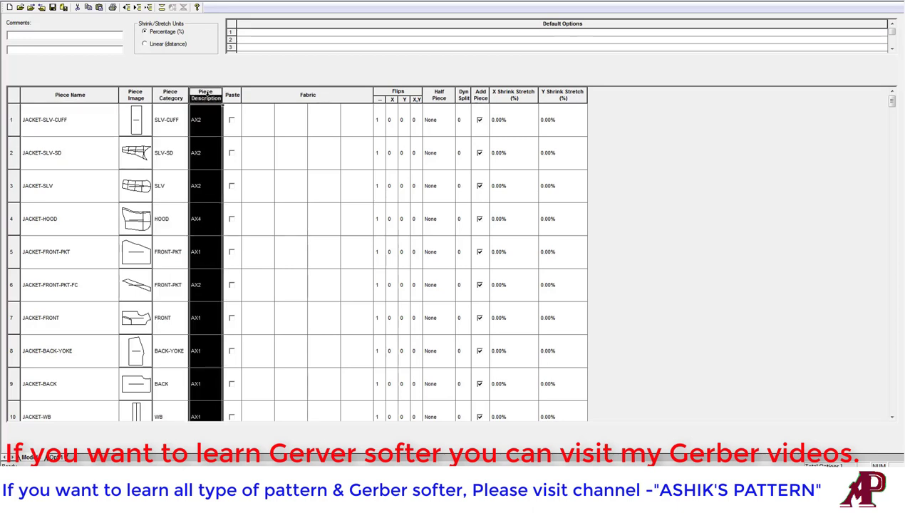
left_click(214, 127)
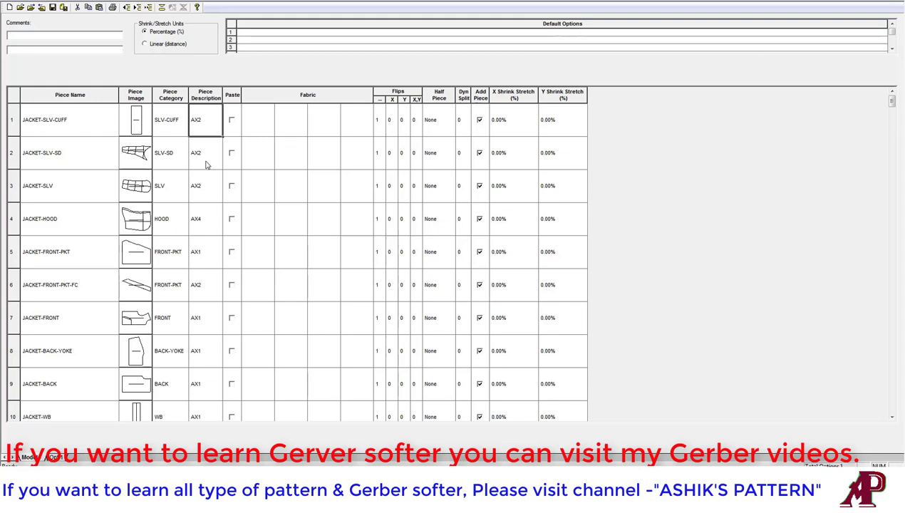
left_click(205, 165)
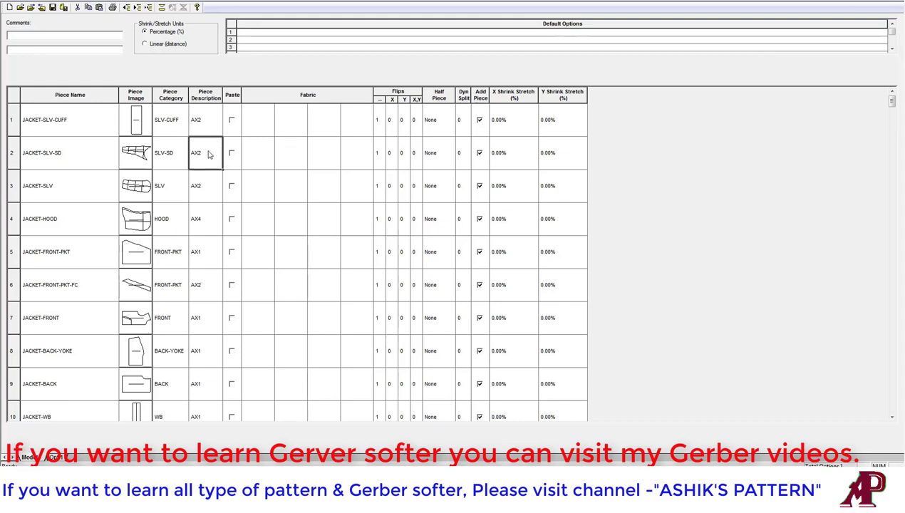
left_click(202, 229)
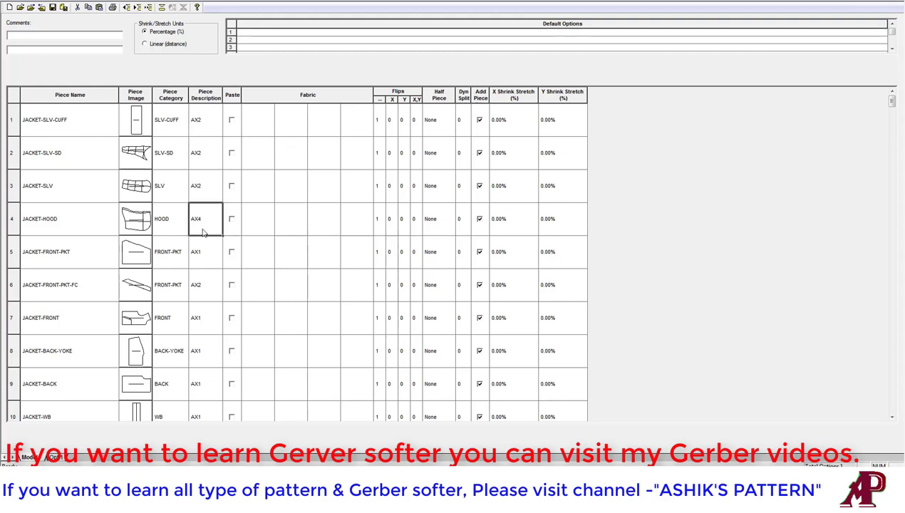
left_click(204, 259)
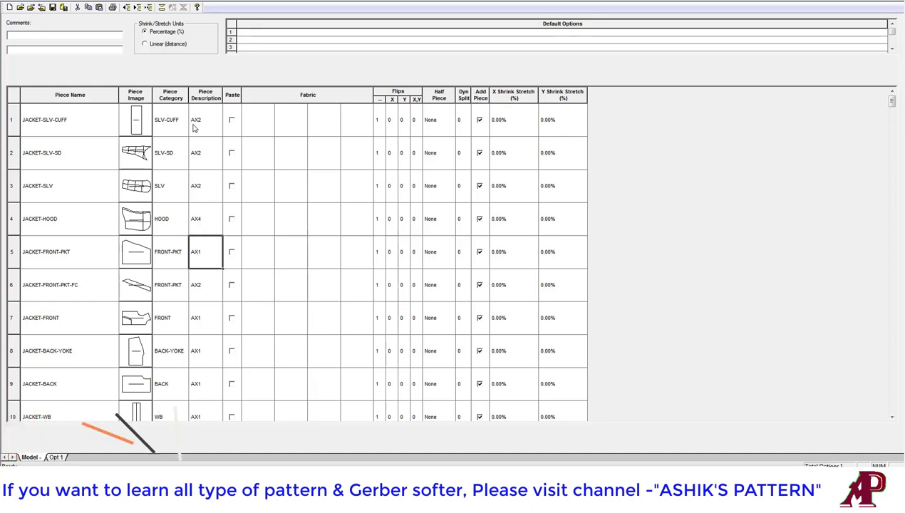
left_click(169, 135)
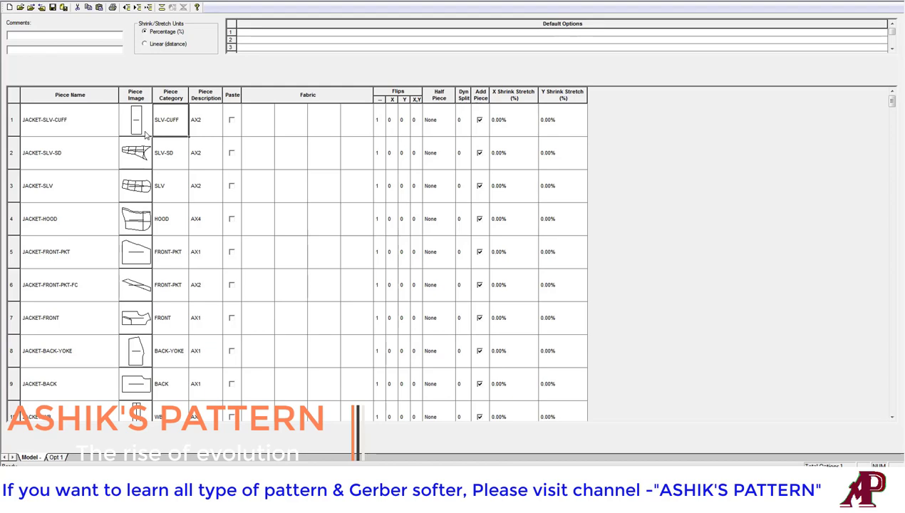
left_click(146, 134)
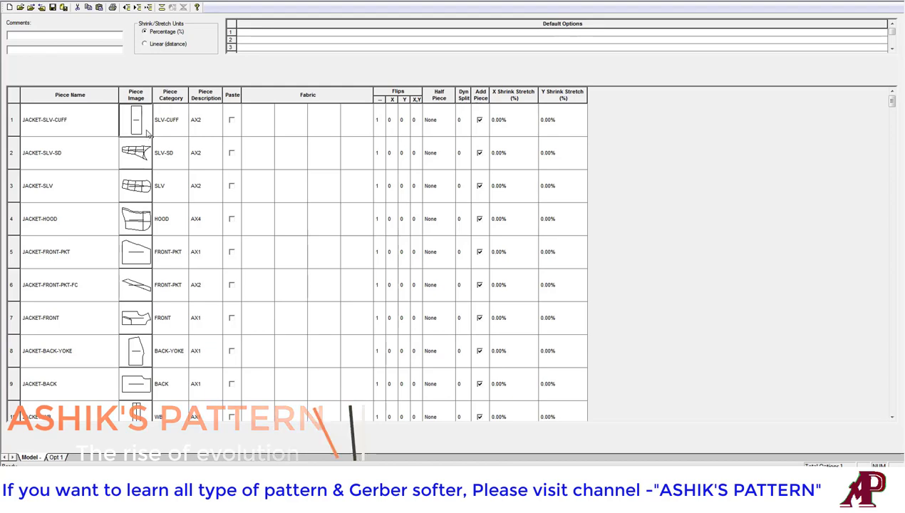
scroll(146, 134, "down", 2, "ctrl")
scroll(107, 149, "up", 2, "ctrl")
scroll(73, 161, "up", 2, "ctrl")
scroll(74, 161, "up", 1, "ctrl")
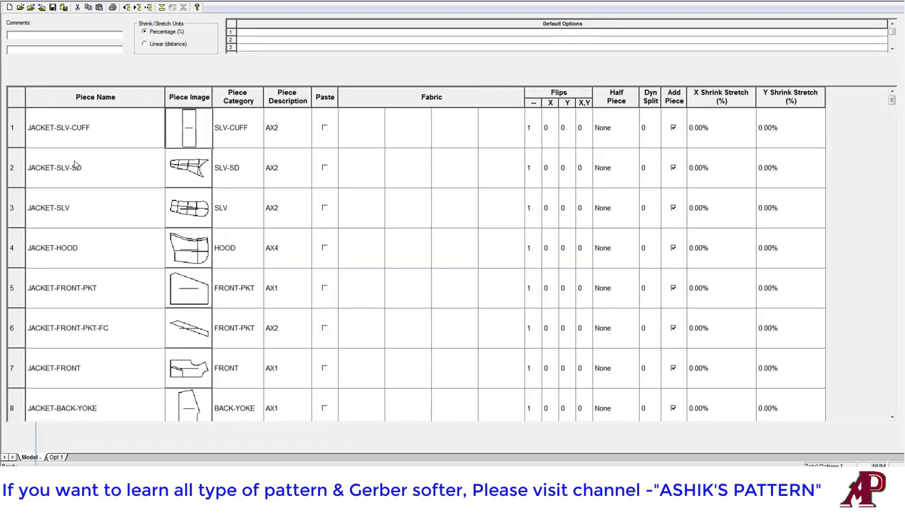
scroll(75, 164, "up", 1, "ctrl")
scroll(76, 167, "up", 1, "ctrl")
scroll(76, 167, "up", 1, "ctrl")
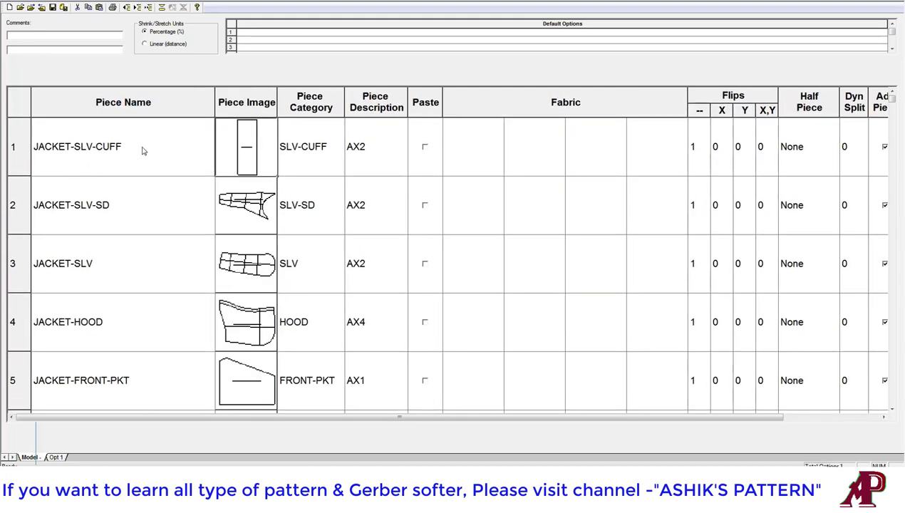
left_click(470, 147)
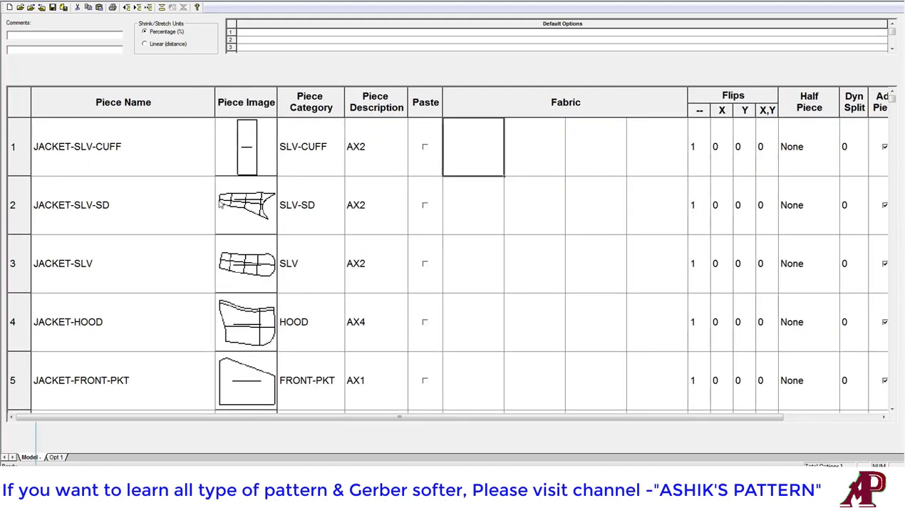
left_click(262, 223)
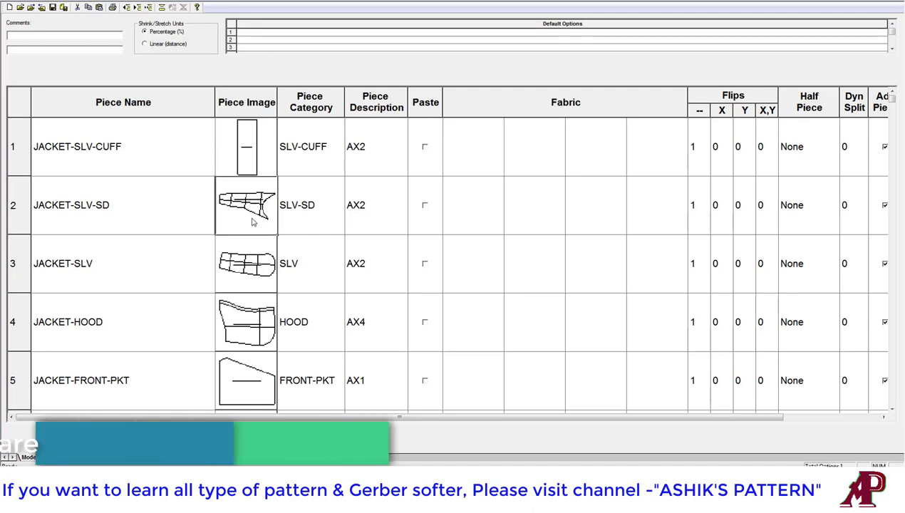
left_click(255, 282)
left_click(259, 347)
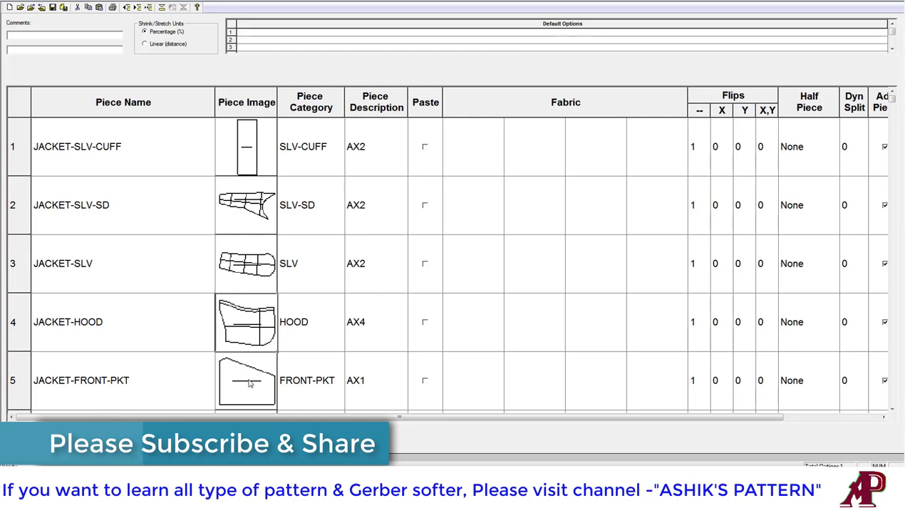
left_click(247, 365)
left_click(228, 154)
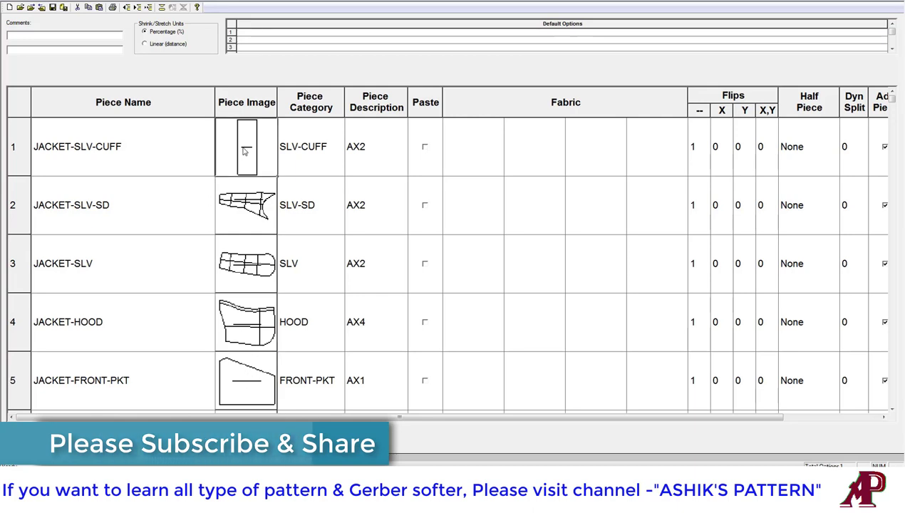
left_click(303, 165)
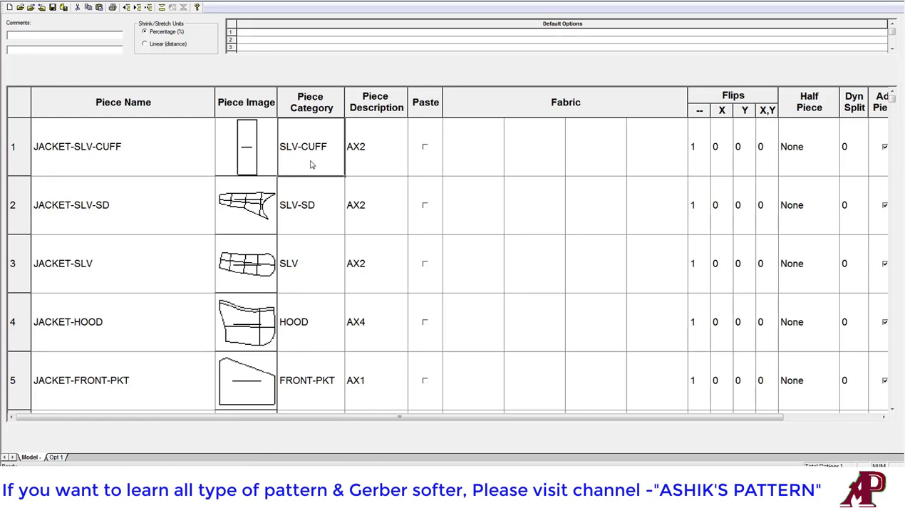
scroll(255, 151, "down", 1)
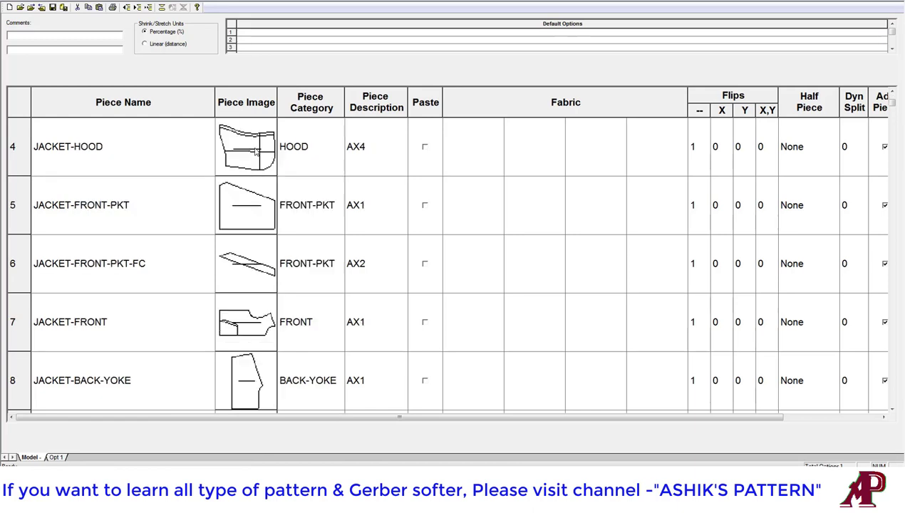
scroll(257, 140, "down", 1)
scroll(258, 142, "up", 2)
scroll(261, 153, "down", 1)
scroll(267, 167, "down", 1)
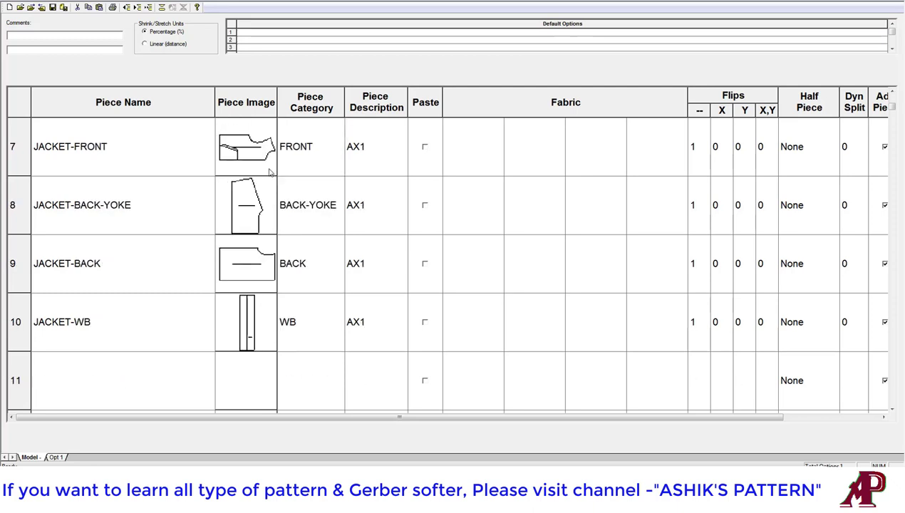
left_click(274, 337)
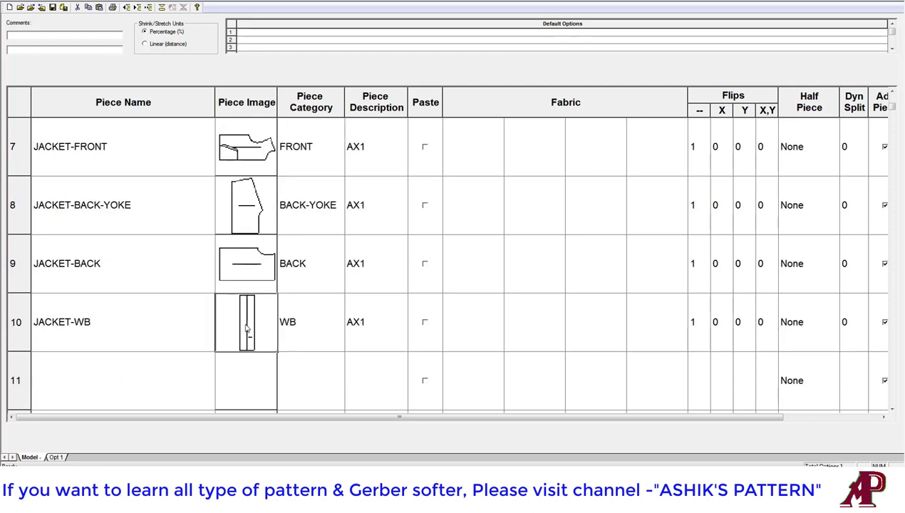
scroll(251, 326, "up", 2)
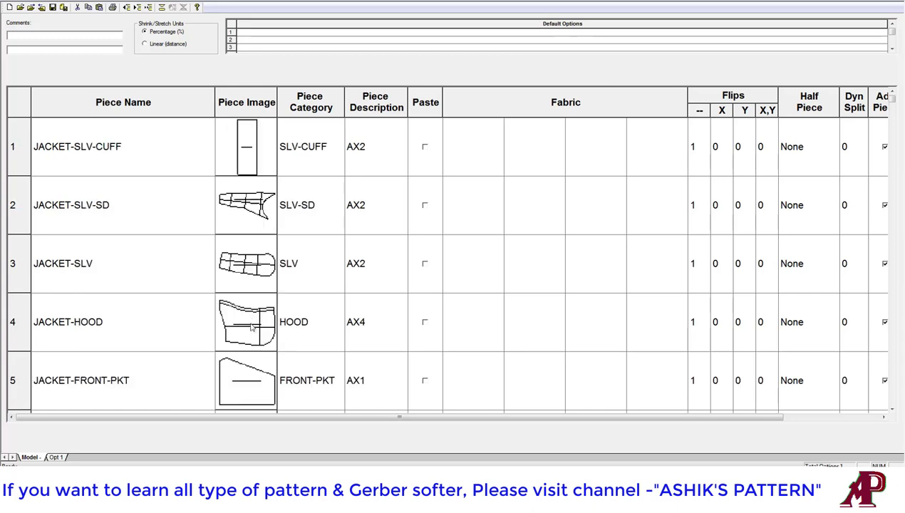
scroll(264, 385, "down", 2)
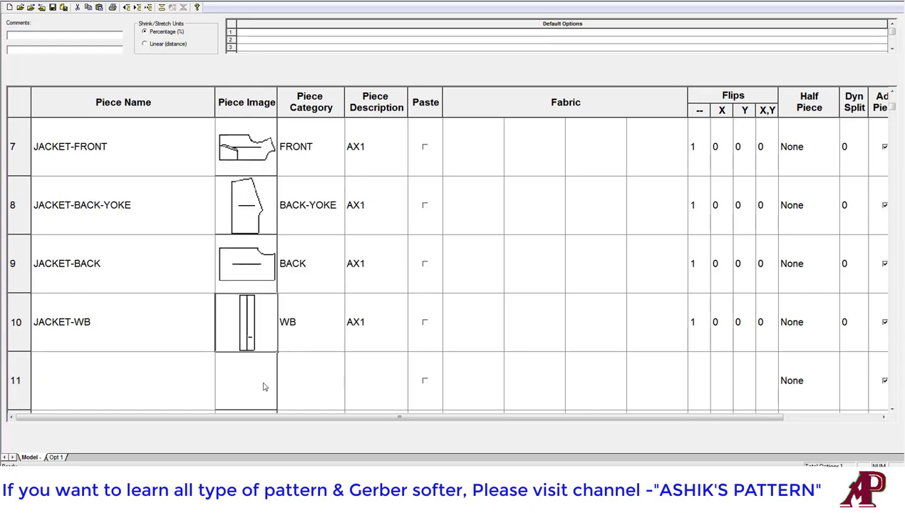
left_click(288, 342)
left_click(313, 320)
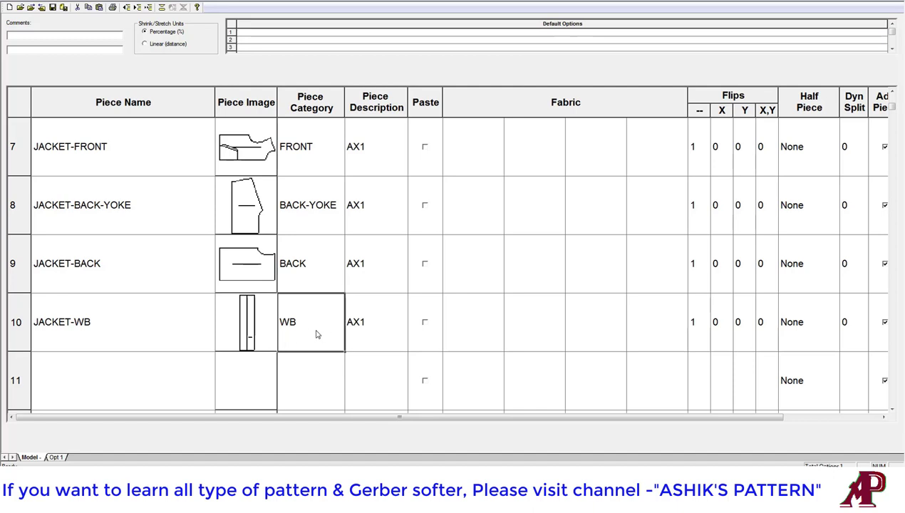
left_click(114, 340)
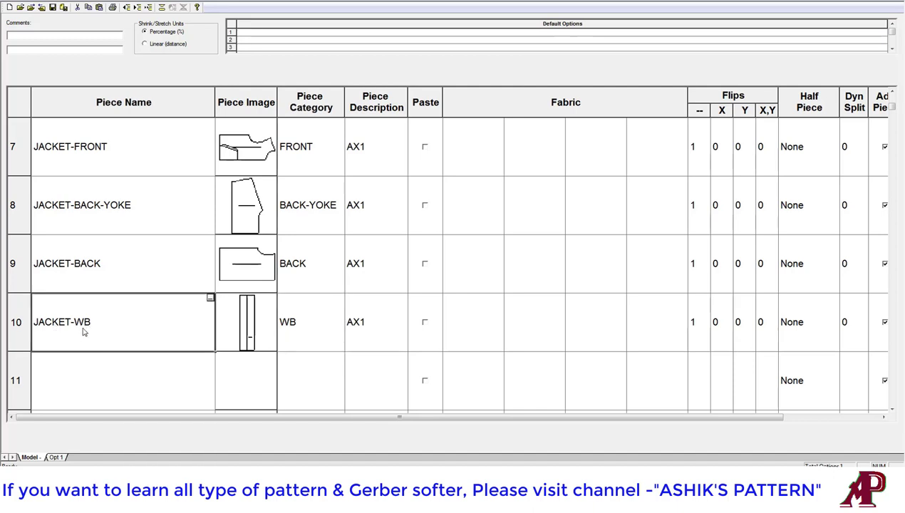
left_click(96, 277)
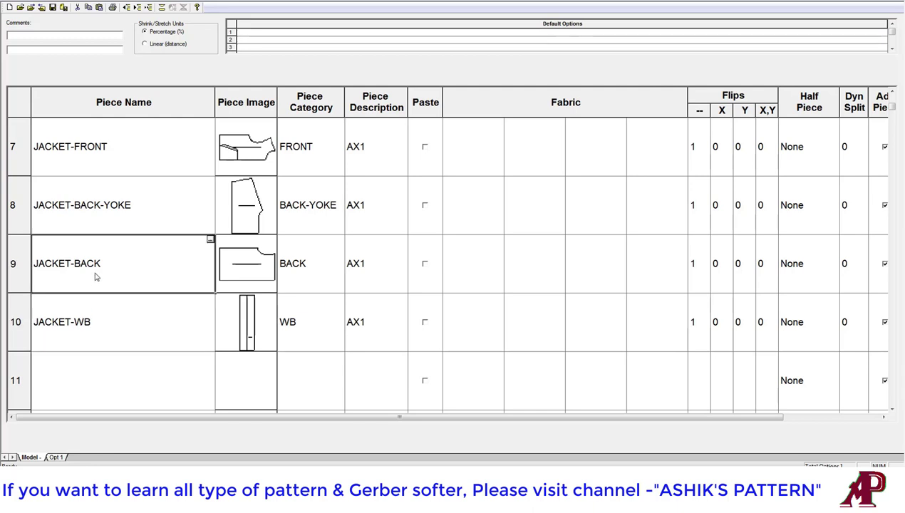
left_click(240, 264)
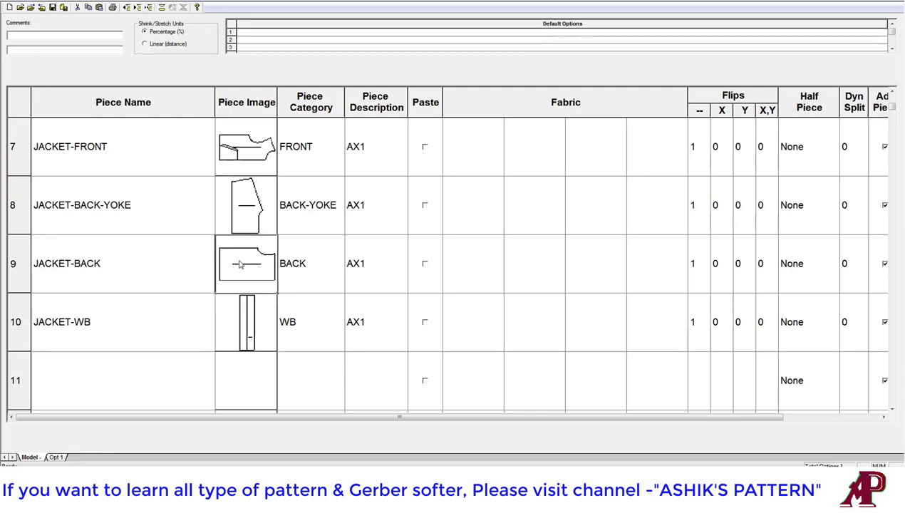
left_click(302, 265)
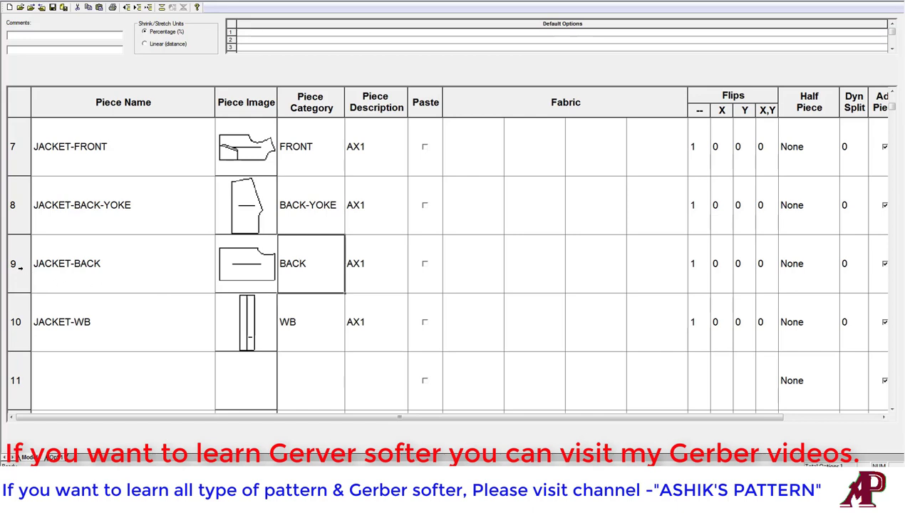
left_click(20, 267)
left_click(191, 273)
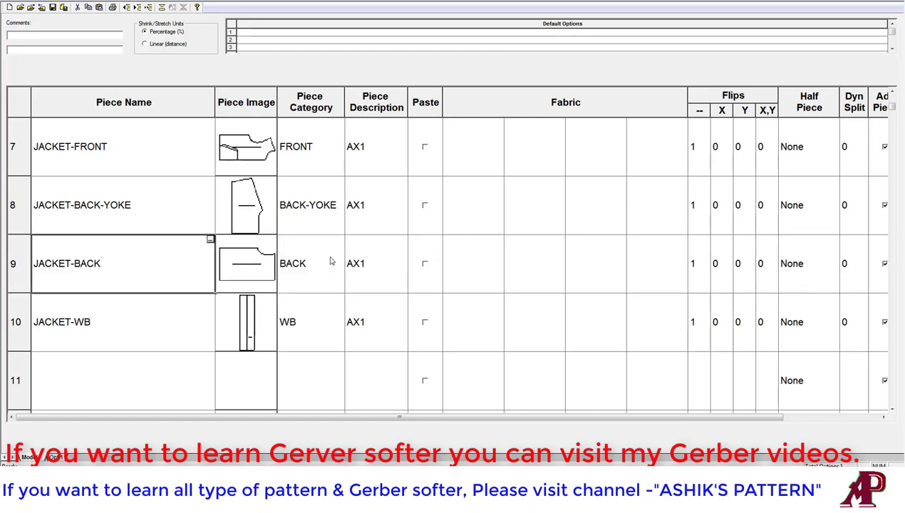
left_click(351, 282)
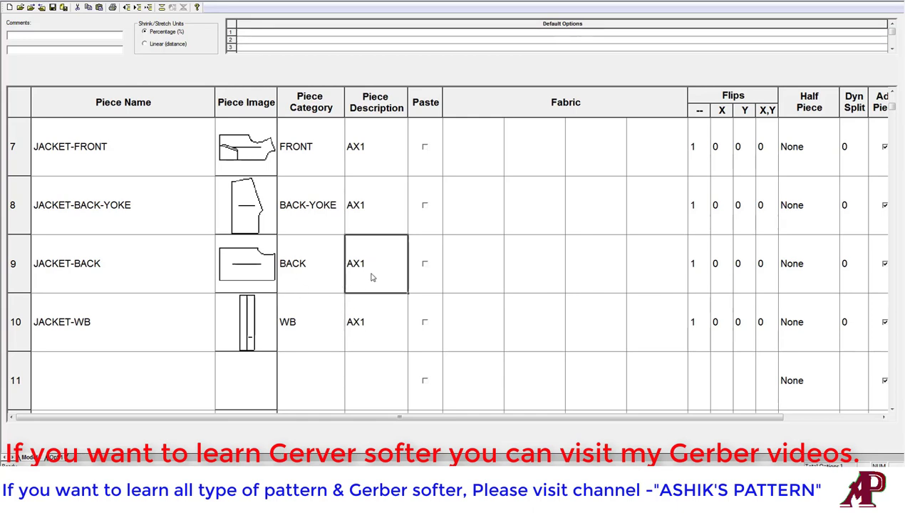
left_click(387, 322)
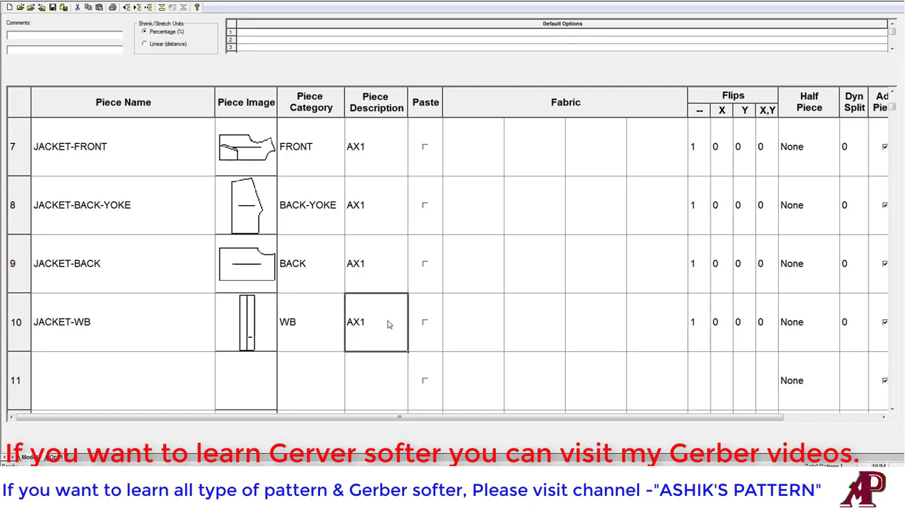
double_click(371, 273)
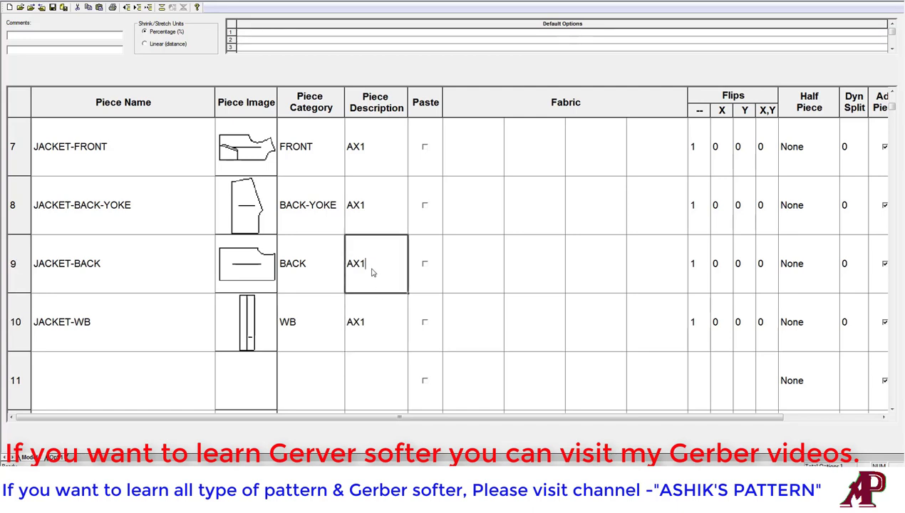
left_click(387, 319)
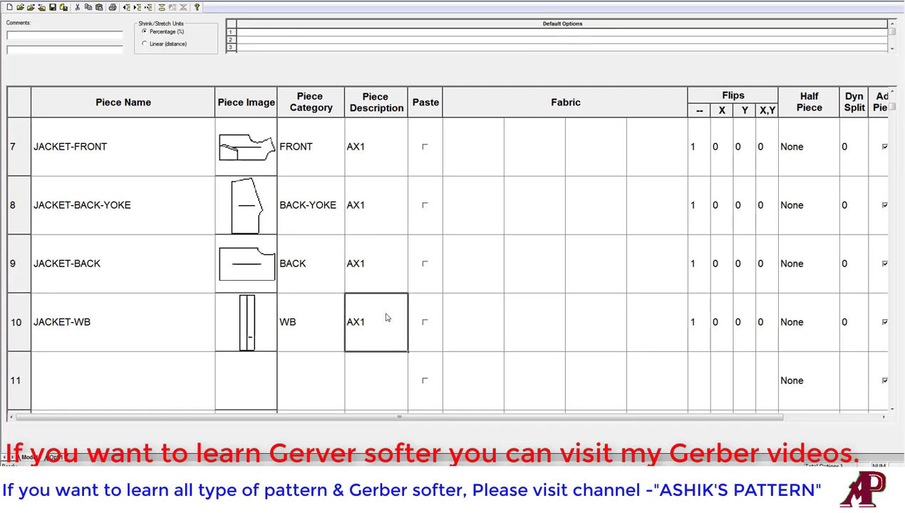
left_click(248, 274)
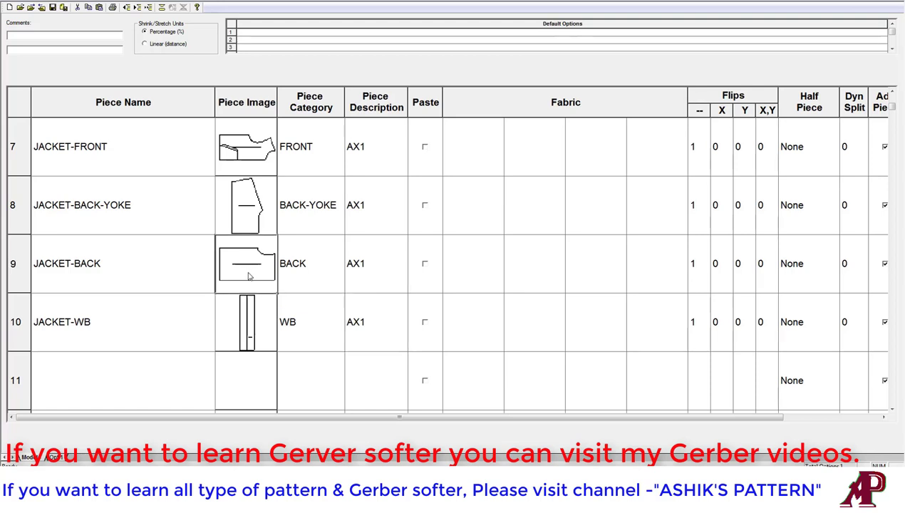
left_click(358, 277)
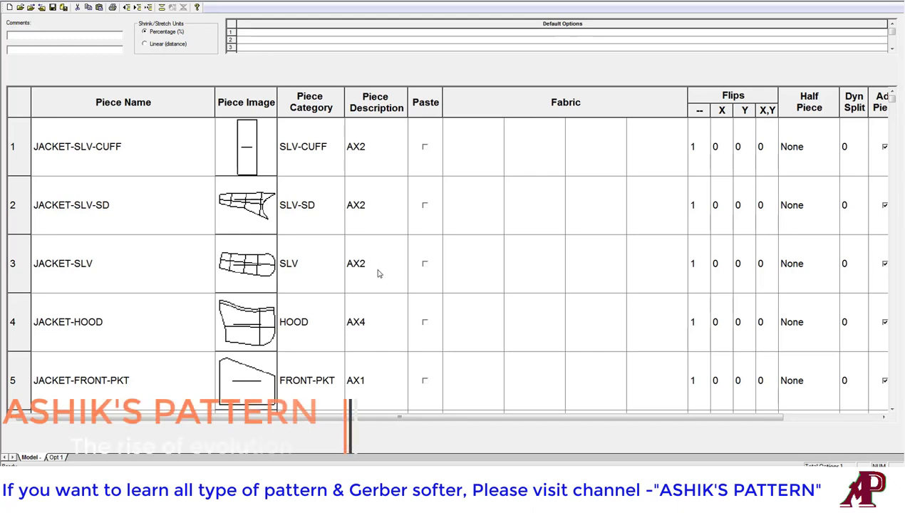
left_click(375, 272)
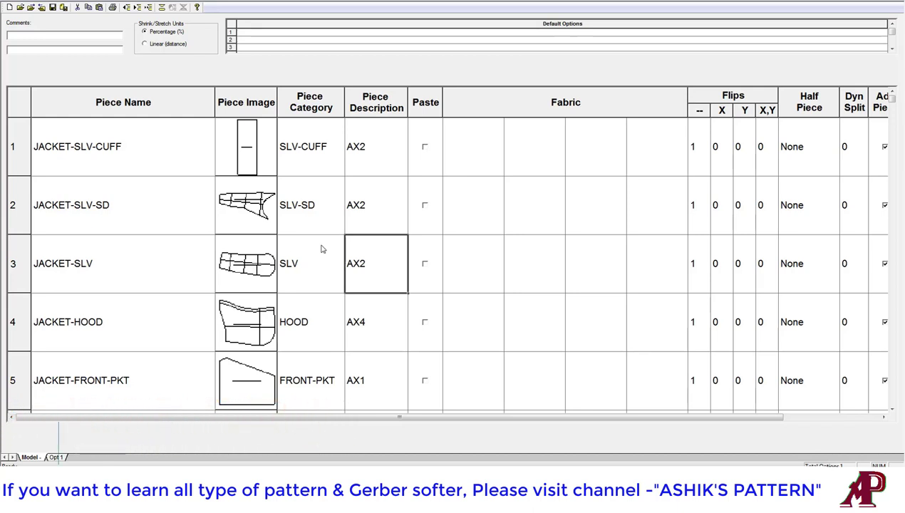
Step: Select the JACKET-SLV and JACKET-SLV-CUFF rows and cells, ending on the SLV-CUFF category
left_click(21, 283)
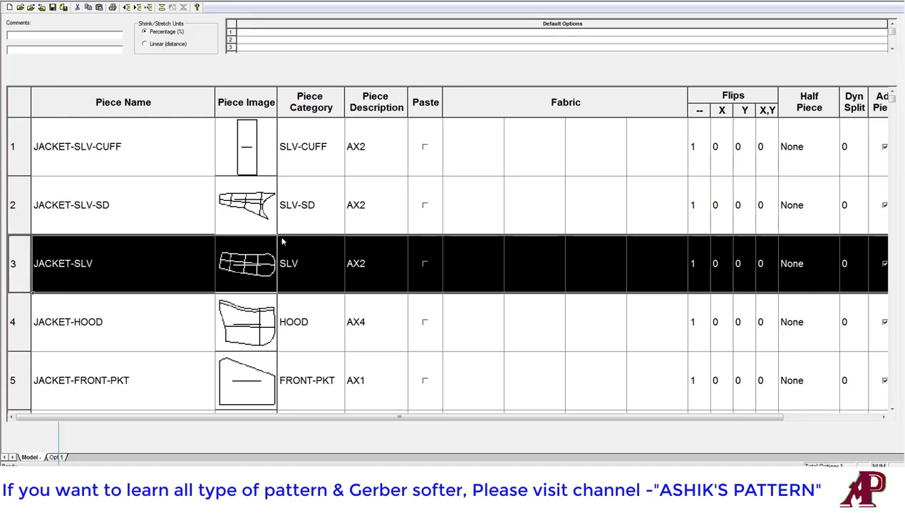
left_click(518, 146)
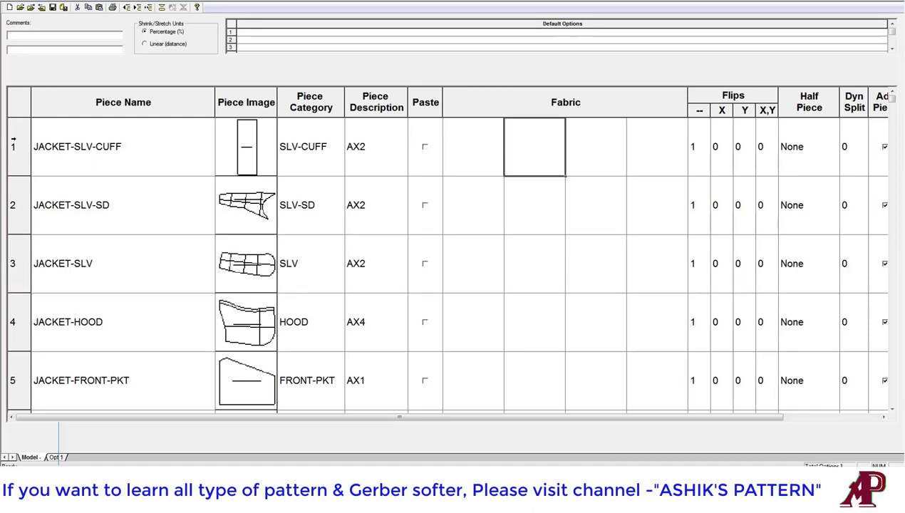
left_click(13, 140)
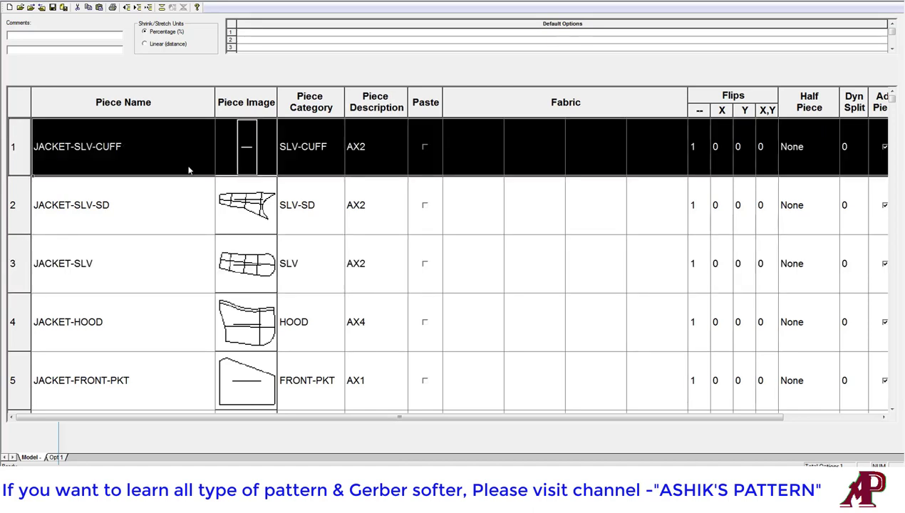
left_click(573, 170)
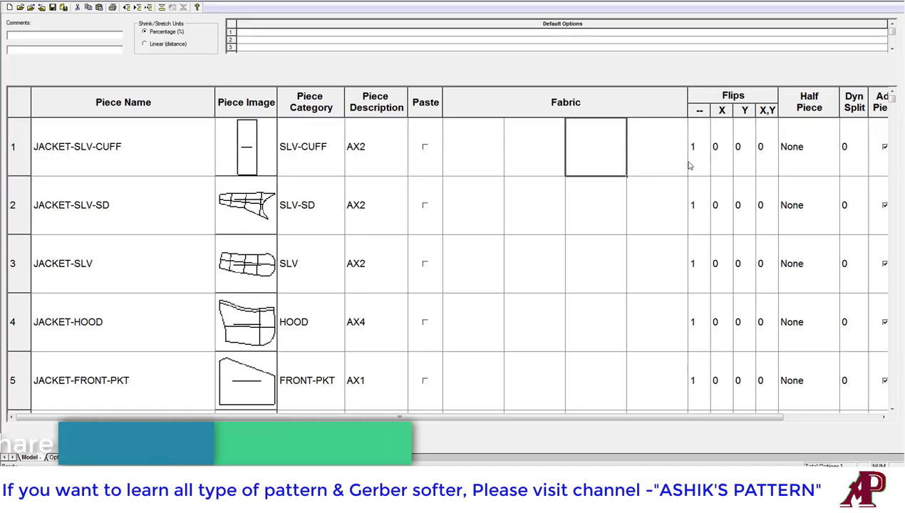
left_click(317, 169)
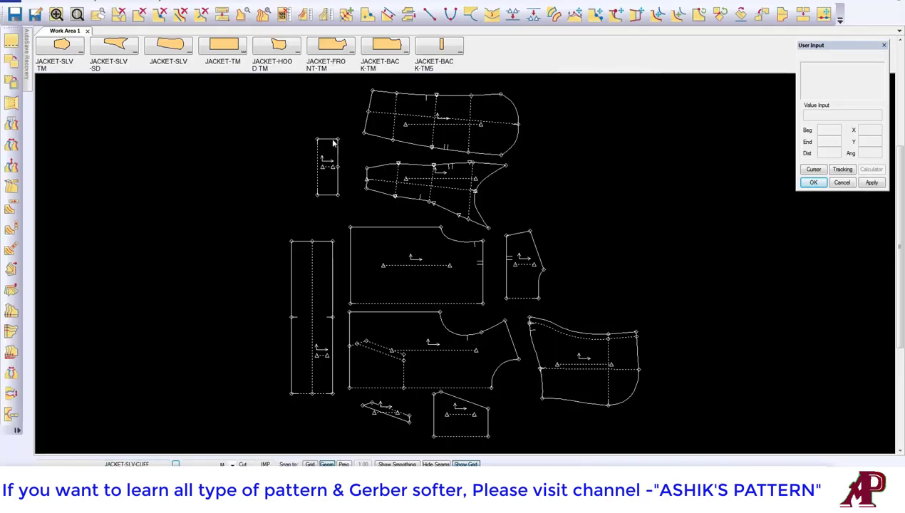
Step: Zoom in on JACKET-SLV-CUFF, nudge it slightly up and right, and return to the Model Editor
left_click_drag(236, 174, 260, 156)
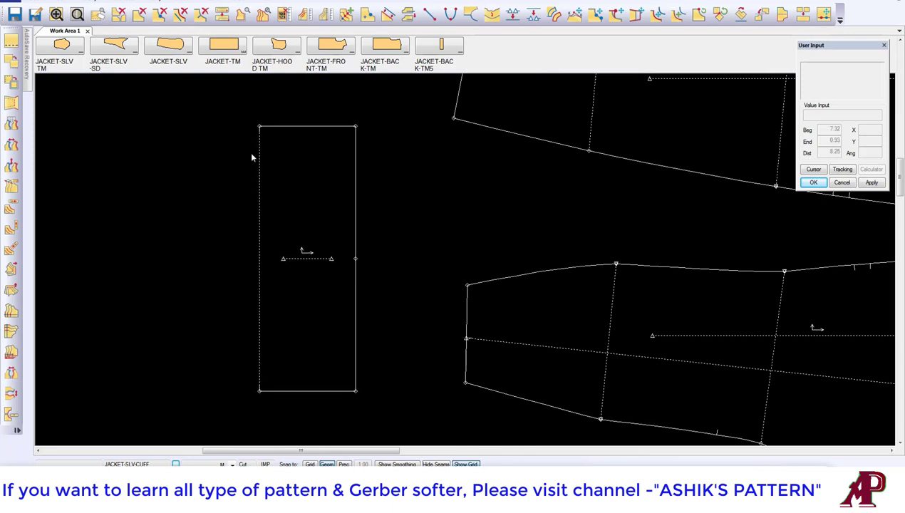
left_click_drag(291, 187, 305, 168)
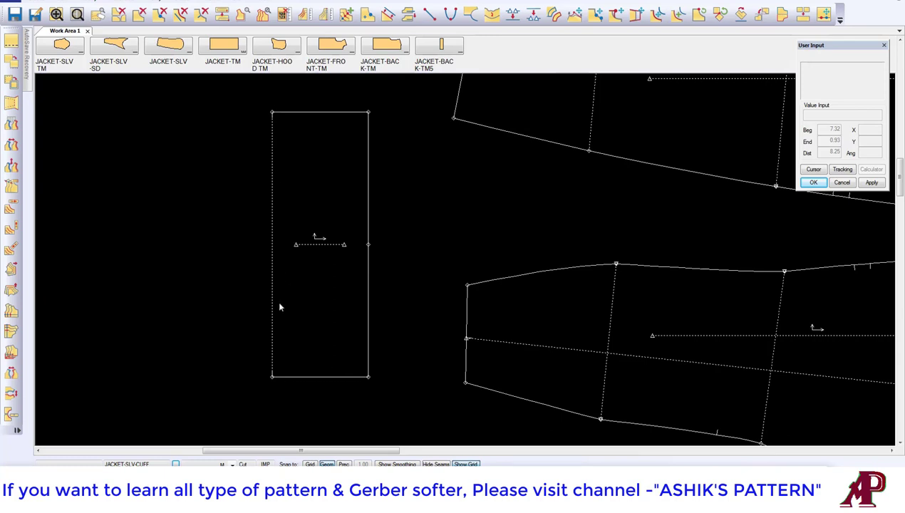
left_click_drag(316, 179, 322, 158)
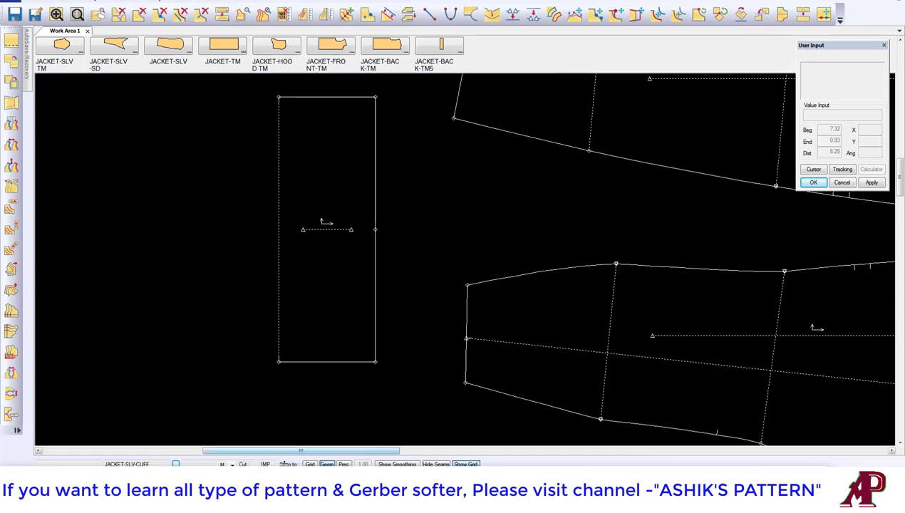
left_click(282, 460)
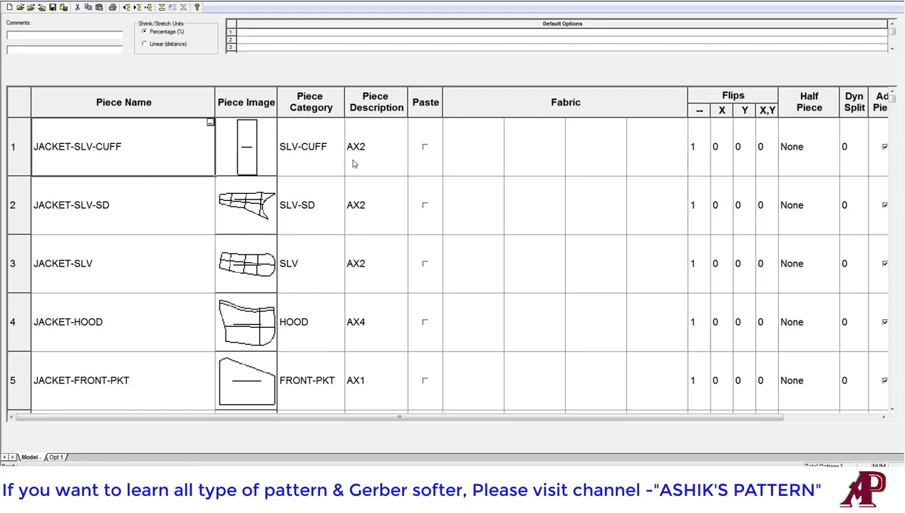
Step: Give JACKET-SLV-CUFF fabric A in its first Fabric cell
left_click(356, 151)
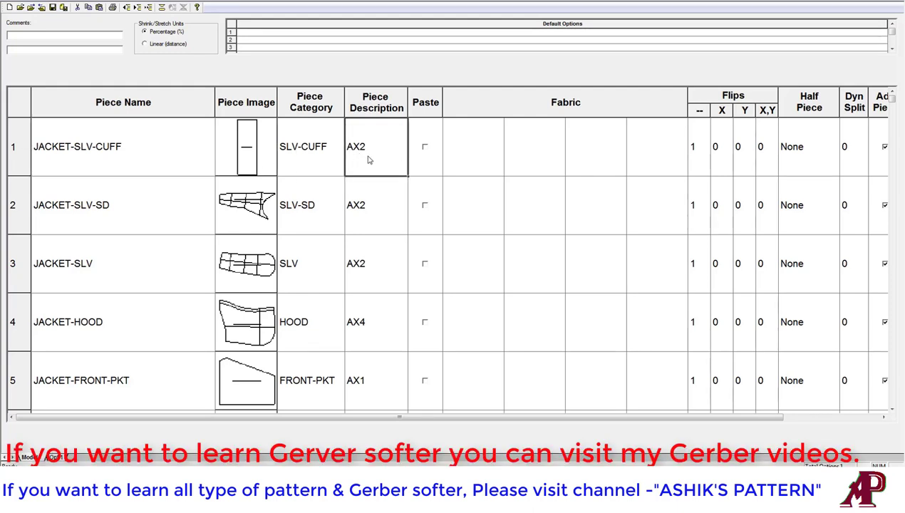
left_click(469, 147)
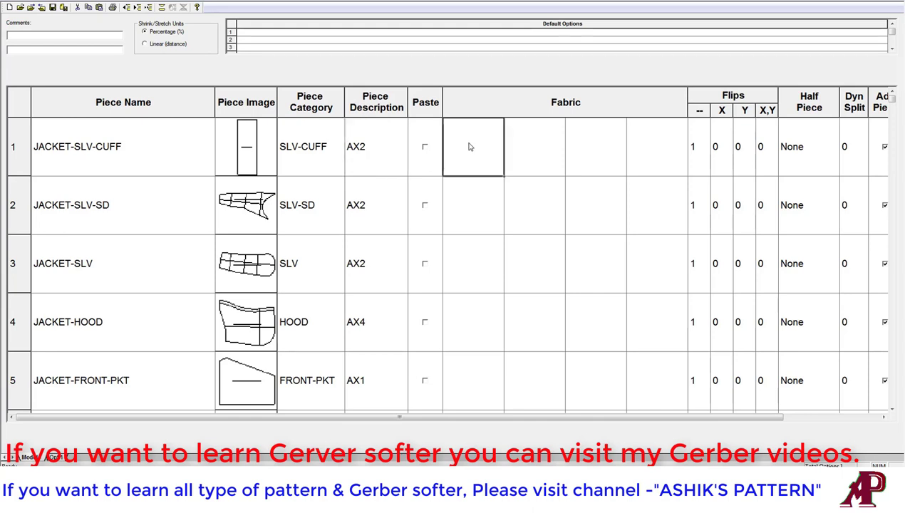
type("a")
key("Caps_Lock")
key("Tab")
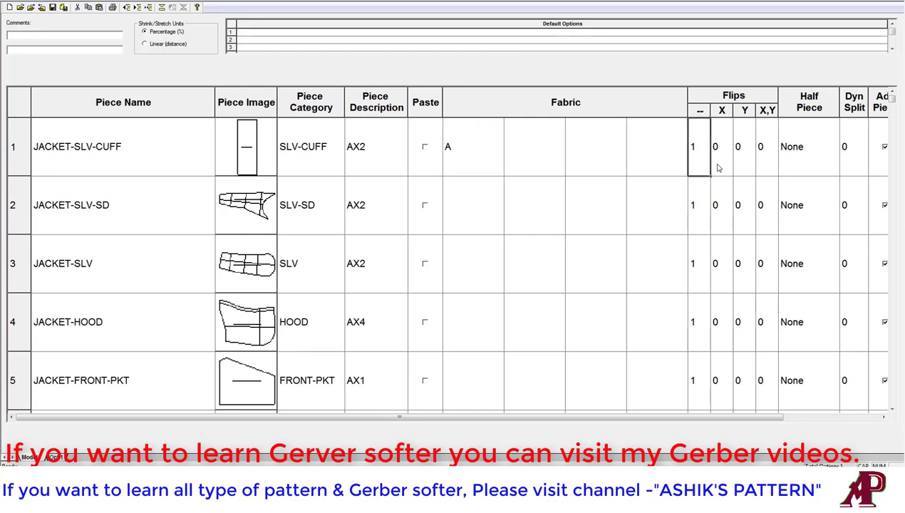
key("Tab")
key("Tab")
key("Tab")
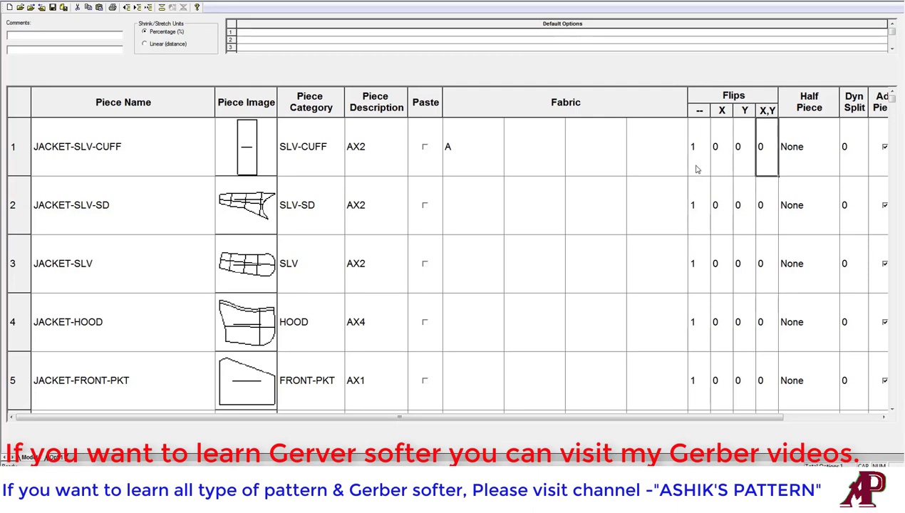
Step: Set JACKET-SLV-CUFF's unflipped ('--') quantity to 2
left_click(697, 167)
key("shift+Right")
key("shift+Right")
key("shift+Right")
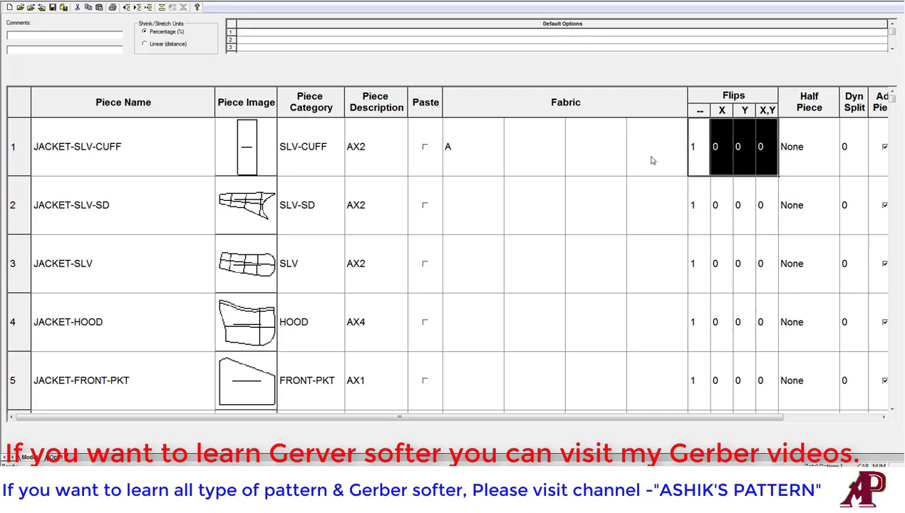
left_click(669, 158)
left_click(701, 172)
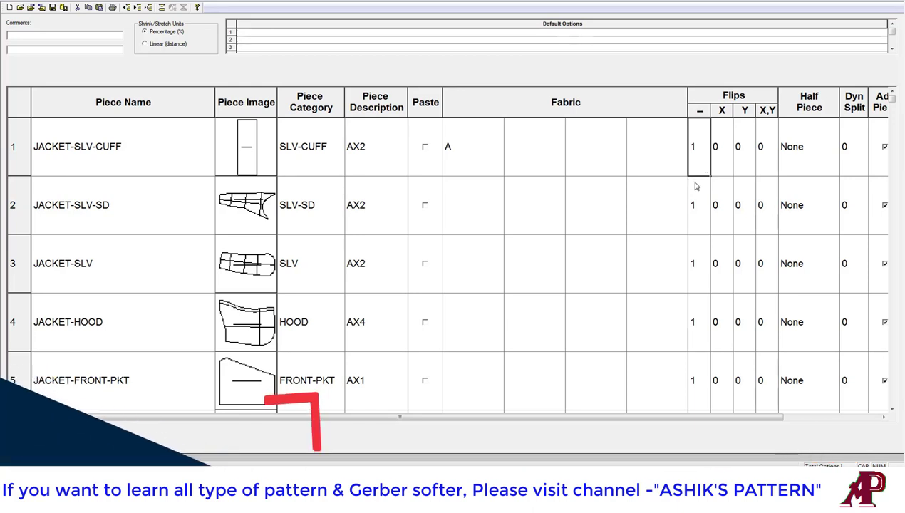
type("2")
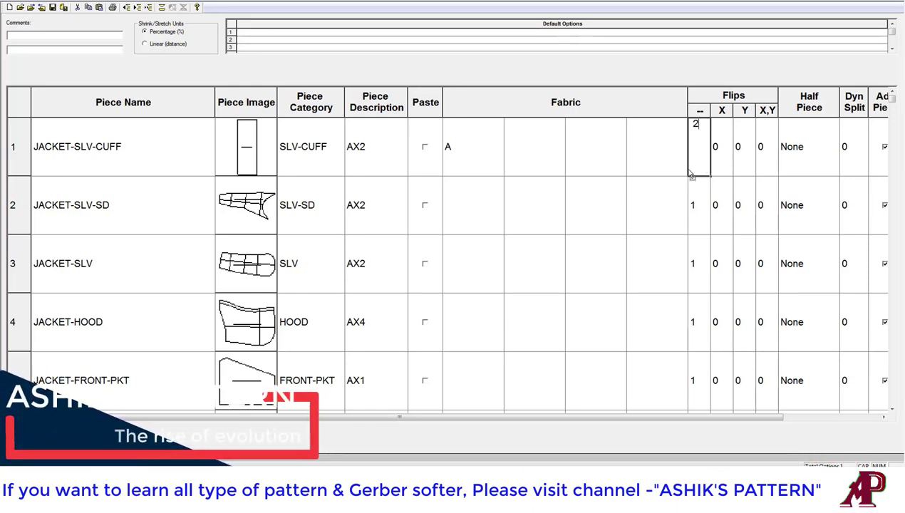
left_click(676, 166)
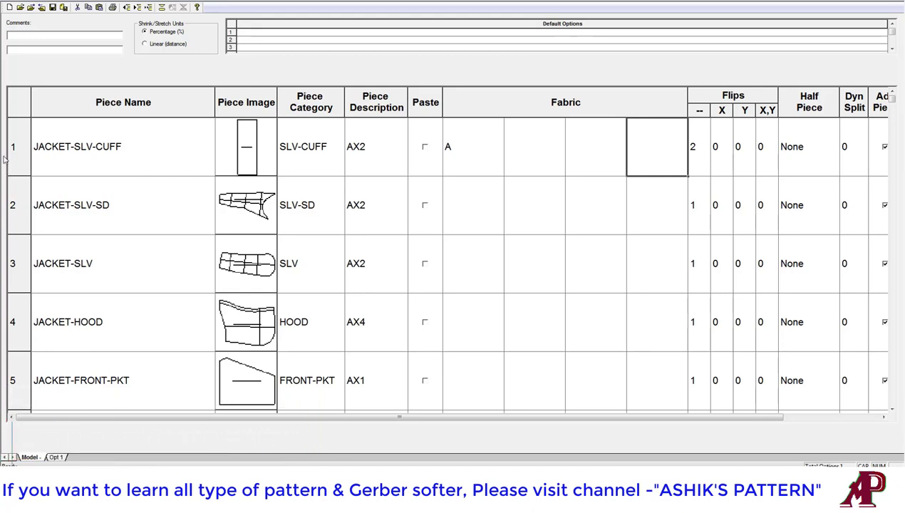
left_click(592, 142)
left_click(689, 165)
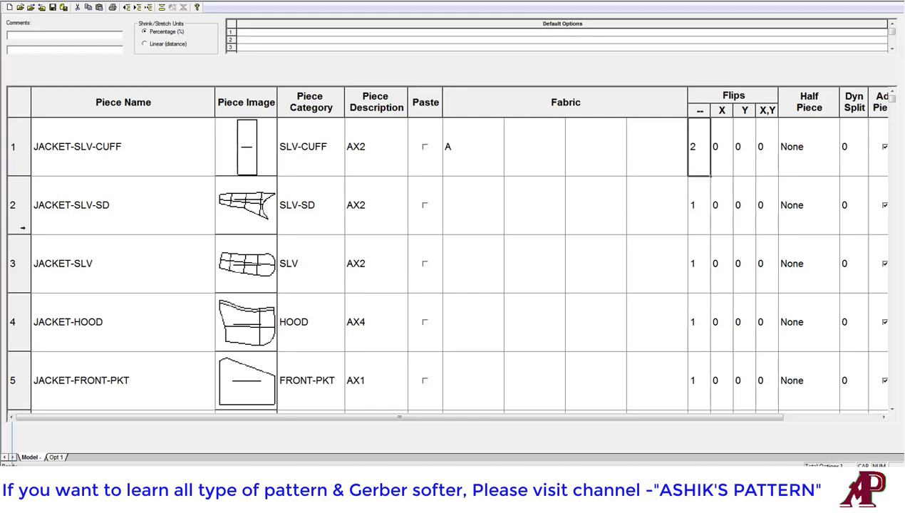
Step: Set JACKET-SLV-SD's unflipped ('--') quantity to 2
left_click(22, 226)
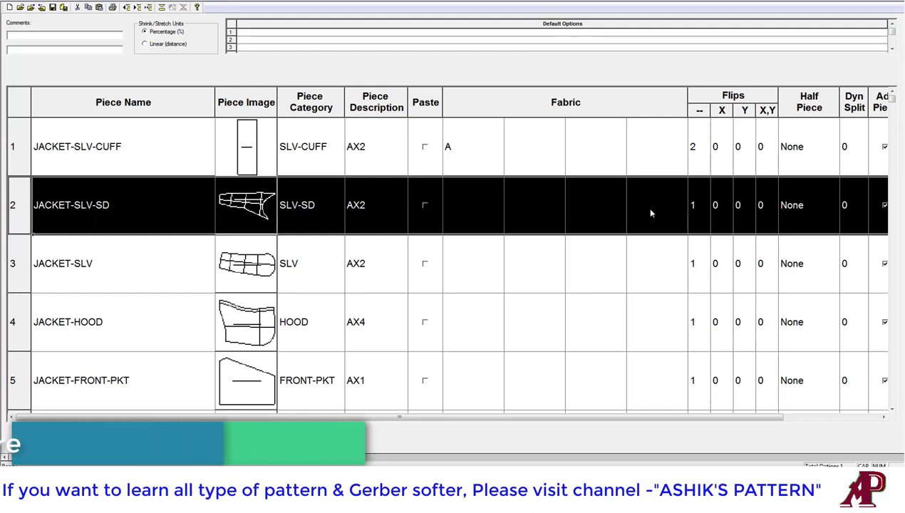
left_click(702, 229)
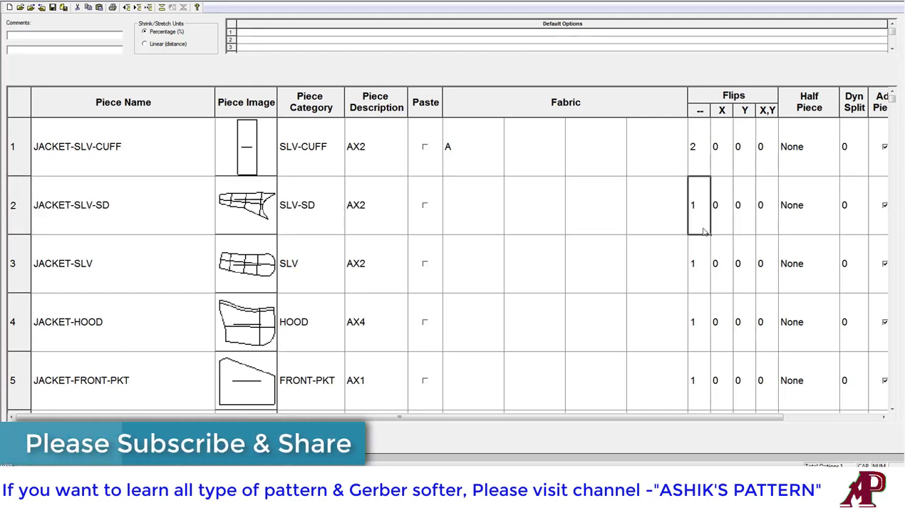
type("2")
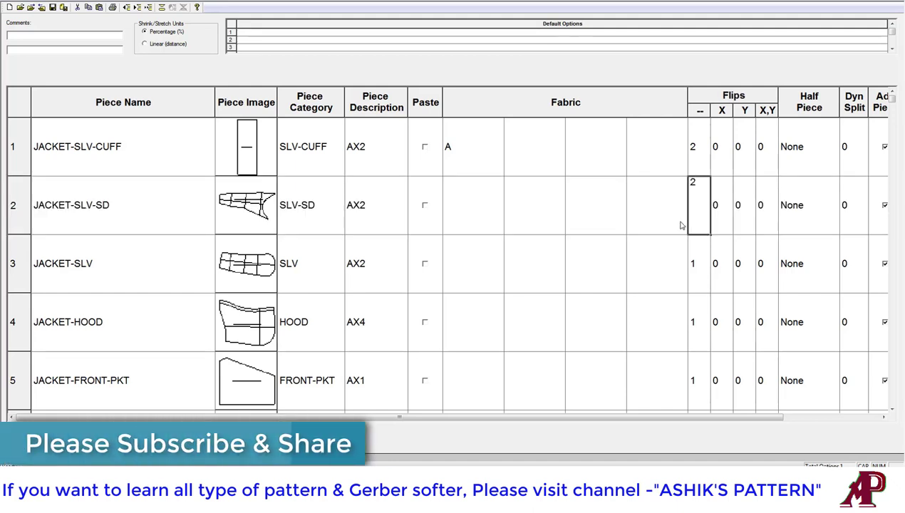
left_click(676, 223)
left_click(699, 220)
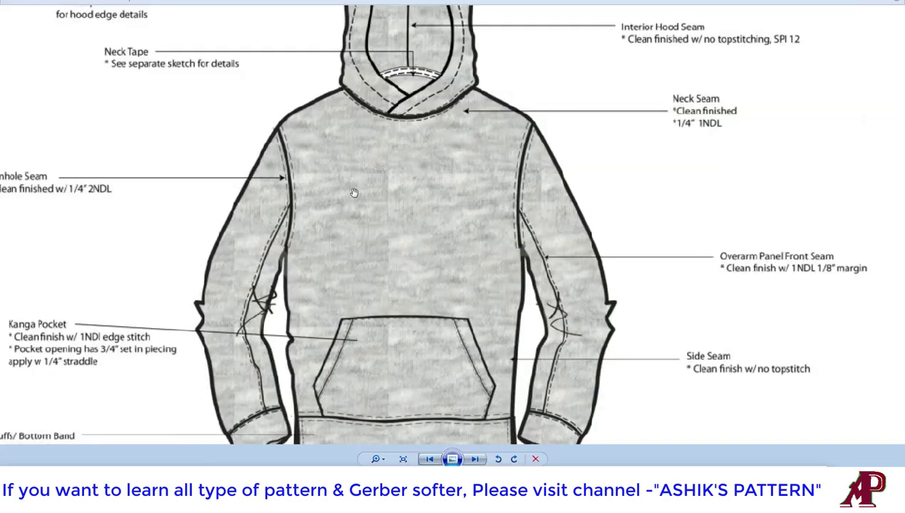
Step: Pan and zoom out on the hoodie sketch to view its seam, pocket and cuff callouts
mouse_move(351, 192)
left_mouse_down()
mouse_move(349, 174)
mouse_move(345, 205)
left_mouse_up()
scroll(349, 174, "down", 1)
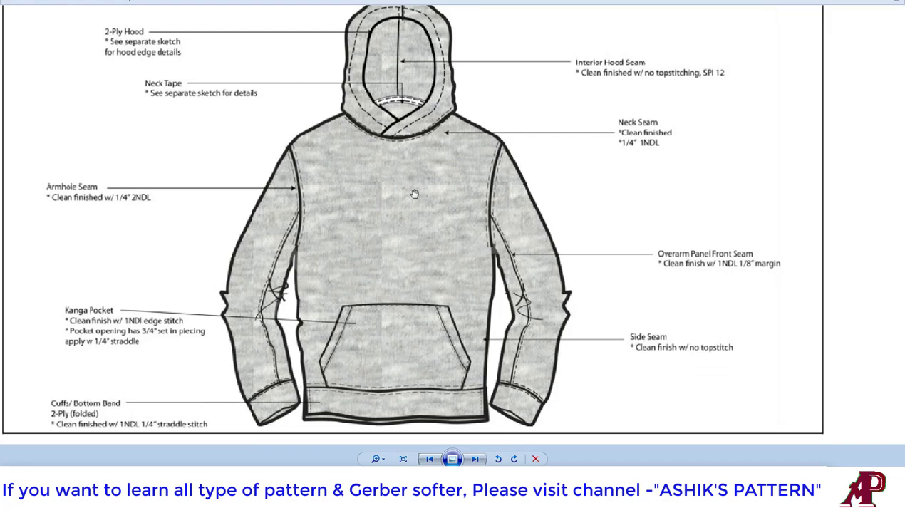
left_click_drag(411, 194, 414, 204)
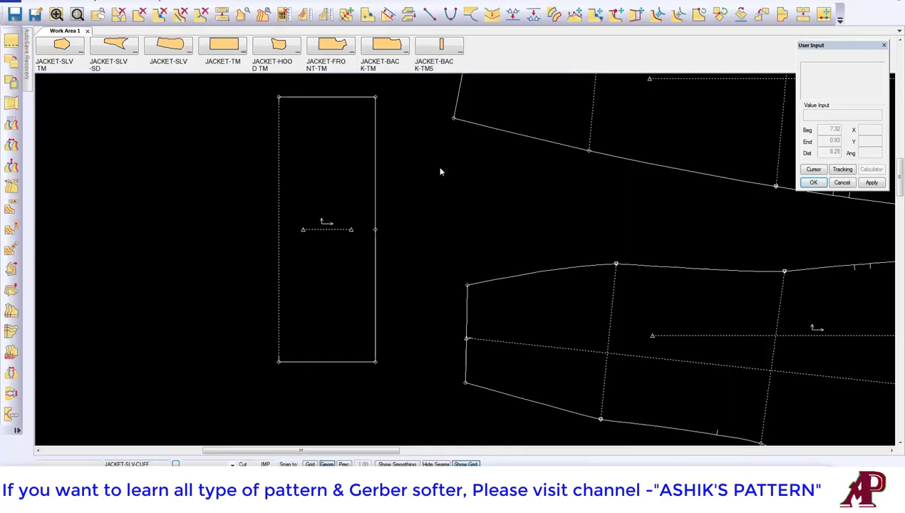
Step: Show all jacket pieces and zoom in and out to look over the sleeve and cuff pieces
left_click(77, 14)
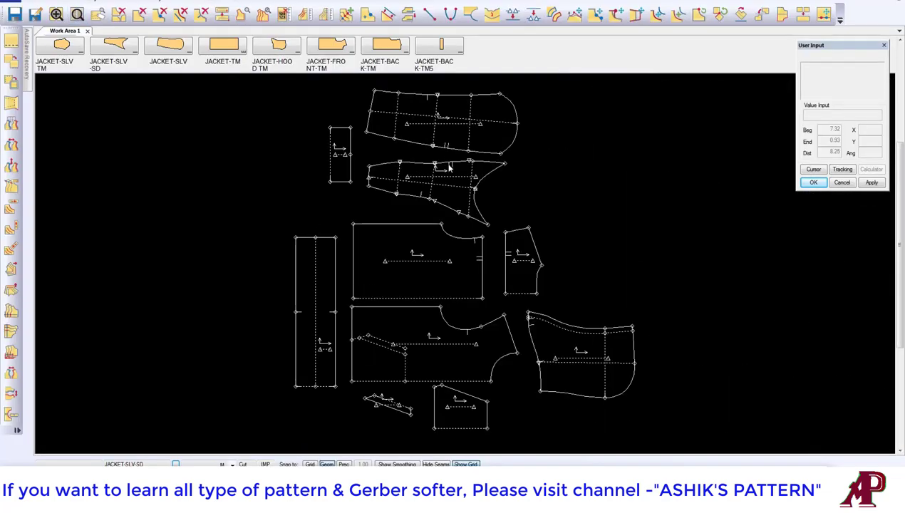
scroll(447, 163, "up", 2)
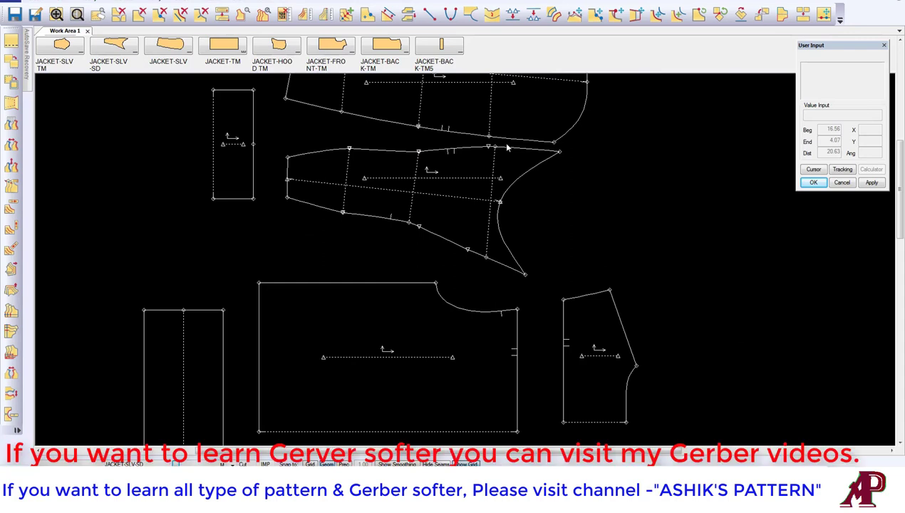
scroll(436, 165, "up", 2)
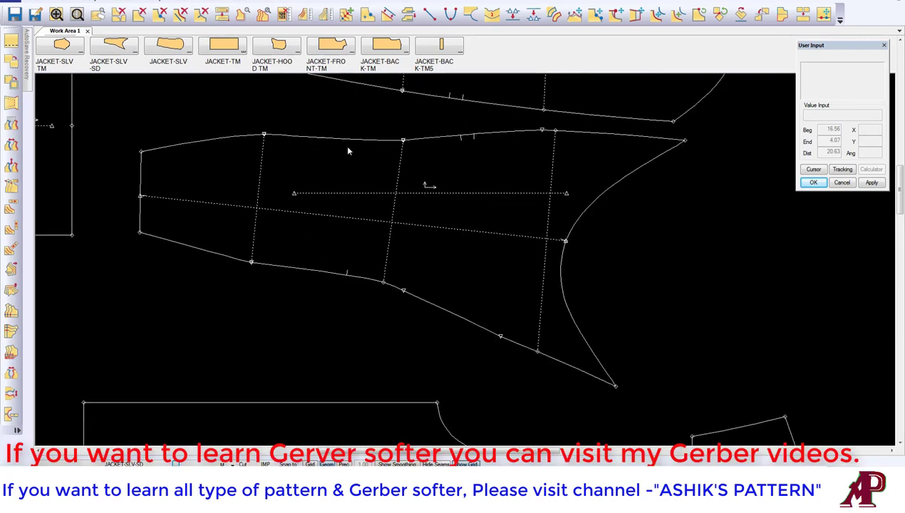
scroll(364, 167, "down", 1)
scroll(378, 181, "down", 1)
scroll(396, 162, "down", 1)
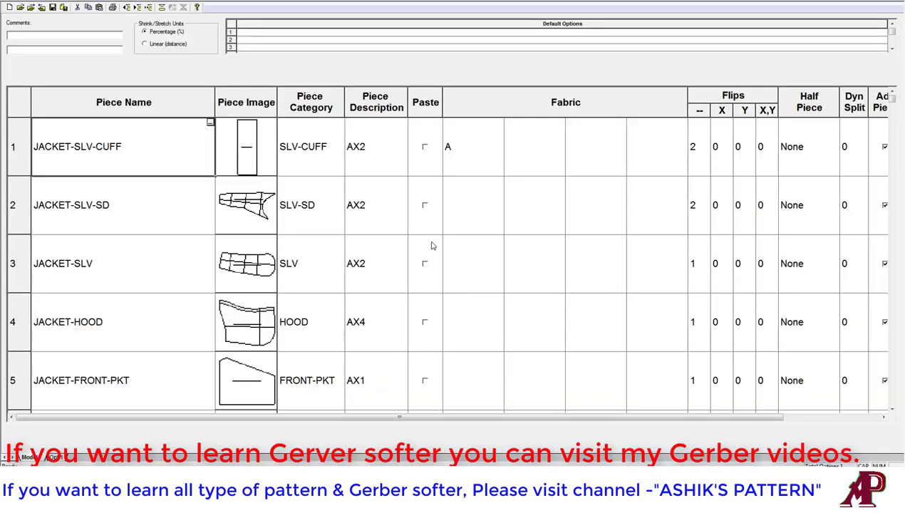
Step: Give JACKET-SLV-SD 1 unflipped and 1 X-flipped piece
left_click(695, 225)
type("1")
key("Tab")
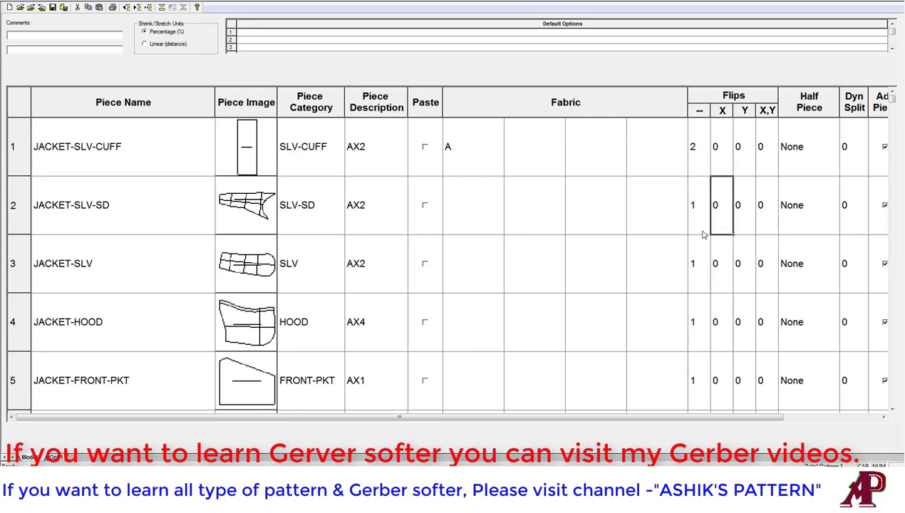
type("1")
key("Return")
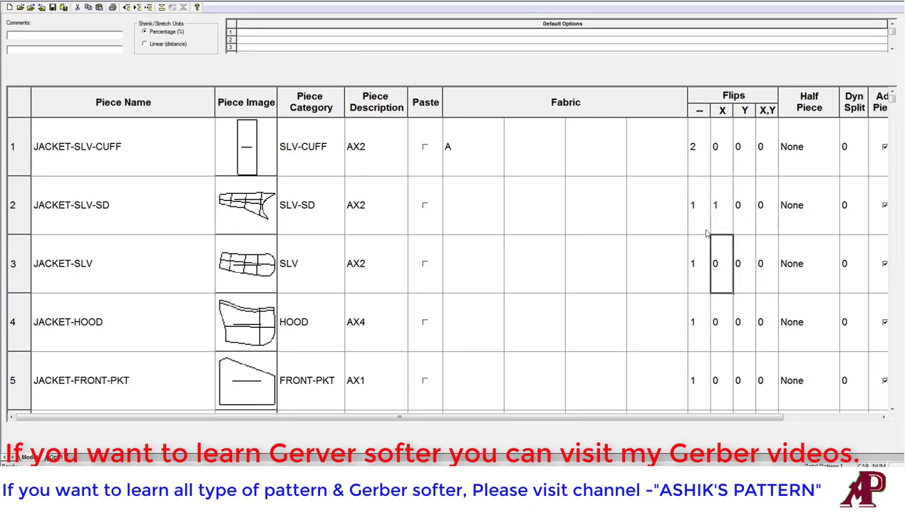
left_click(702, 225)
left_click(720, 219)
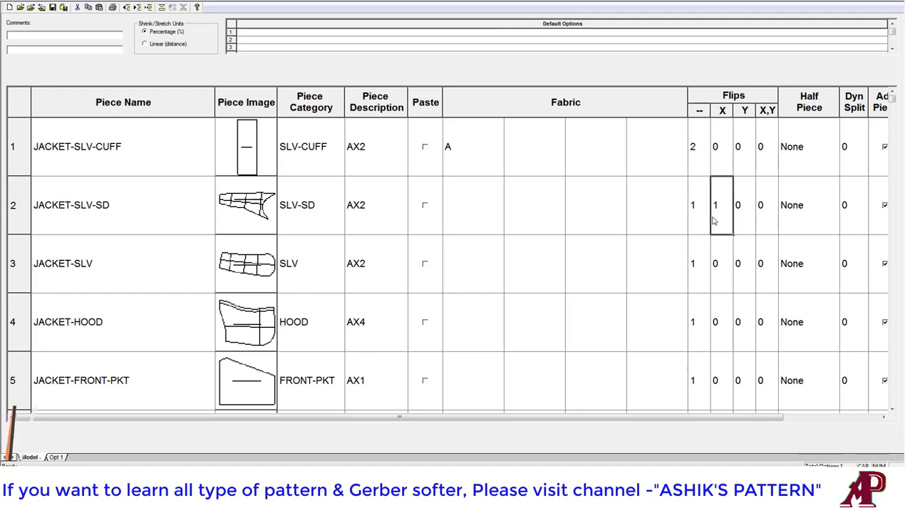
left_click(677, 217)
left_click(178, 216)
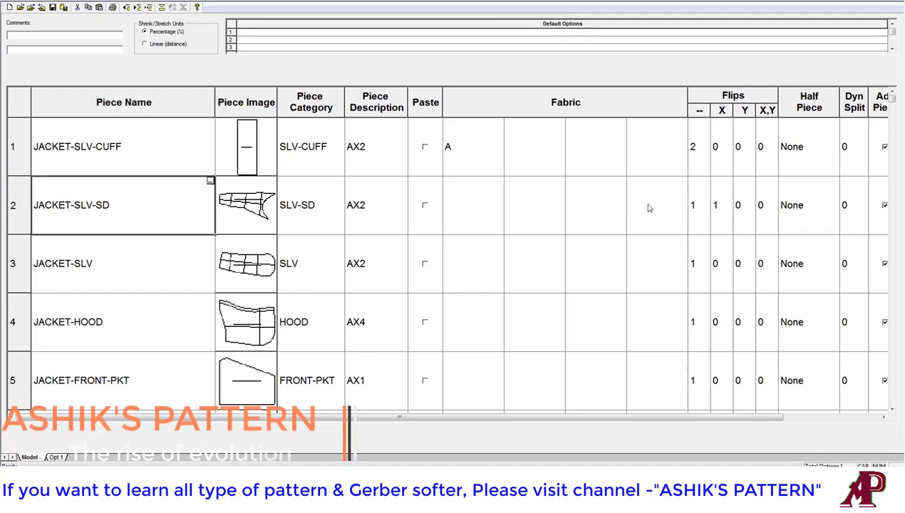
left_click(678, 215)
left_click(721, 224)
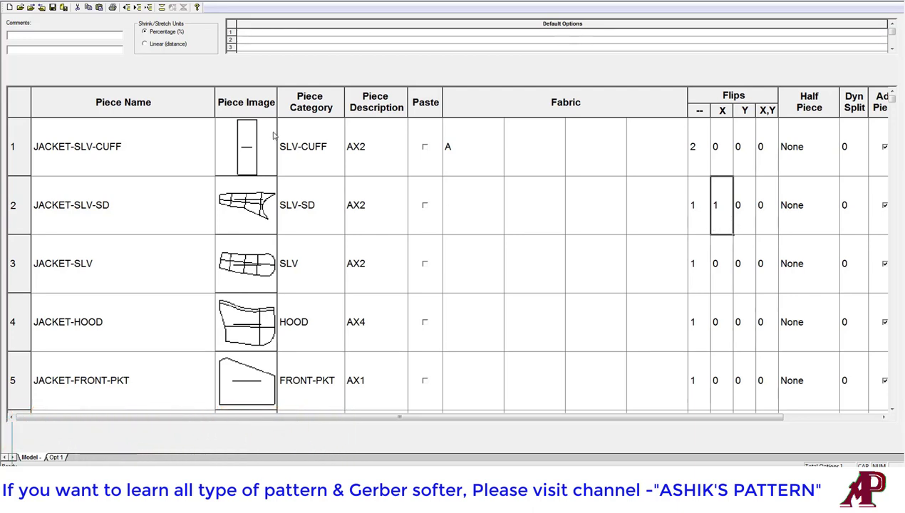
Step: Change JACKET-SLV-CUFF from 2 unflipped to 1 unflipped and 1 X-flipped
left_click(691, 153)
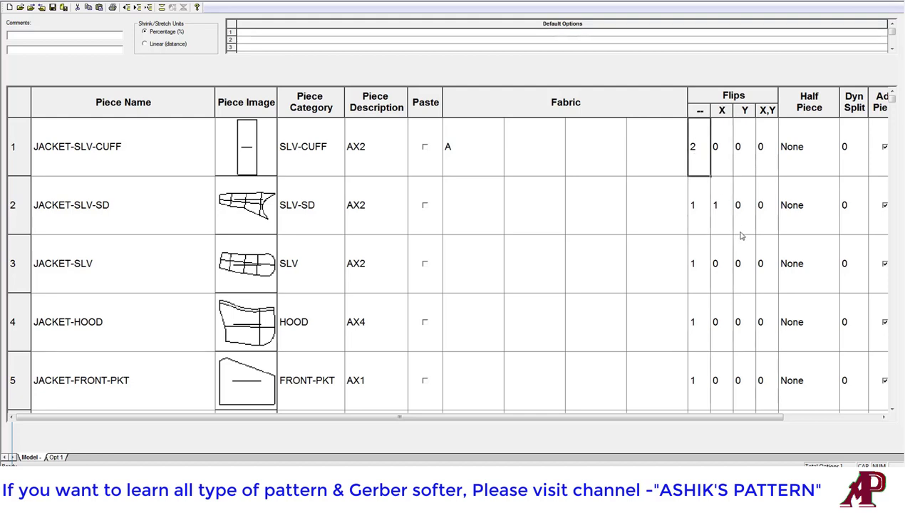
type("1")
key("Tab")
type("1")
key("Tab")
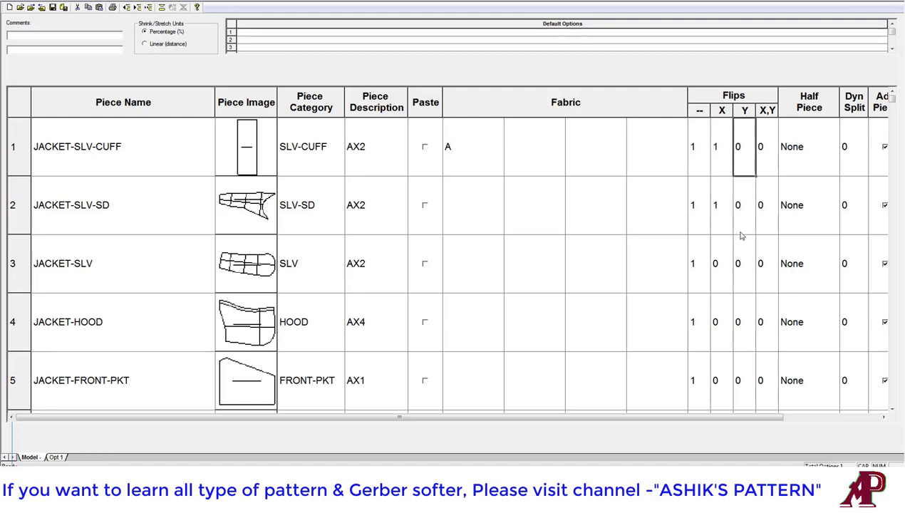
left_click(723, 231)
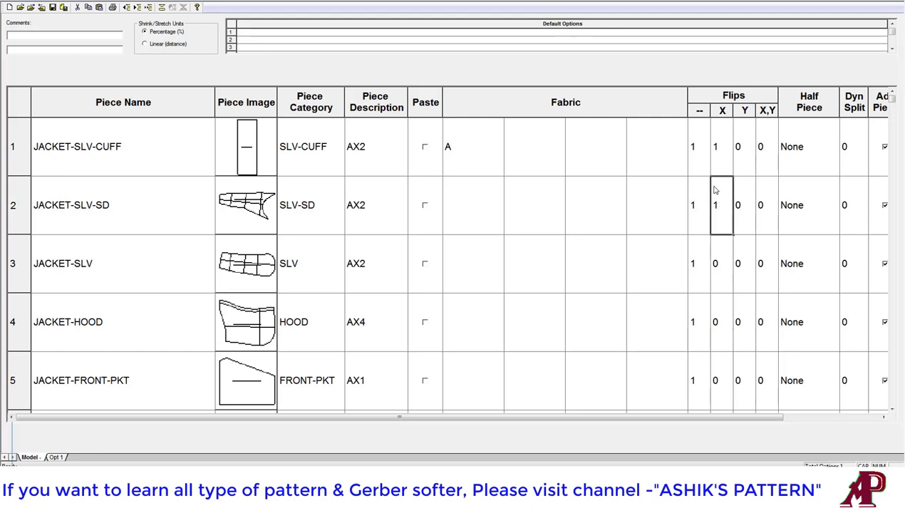
left_click(704, 163)
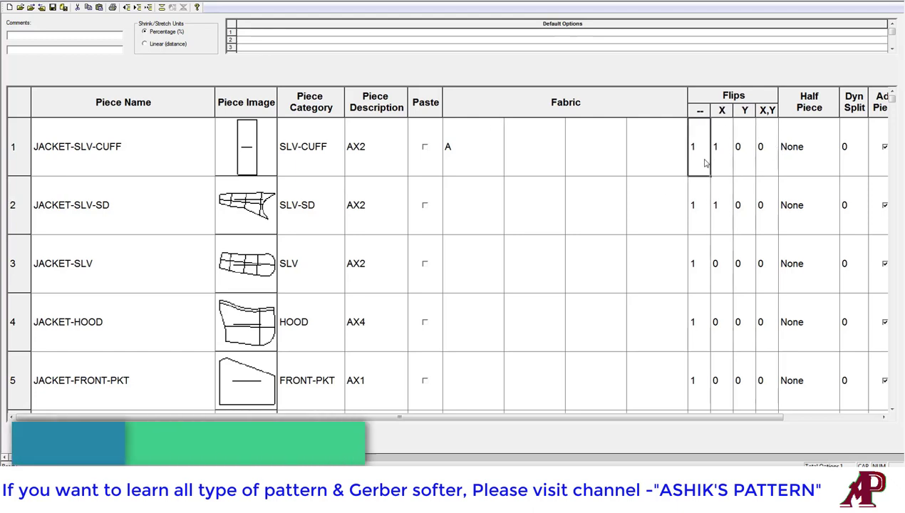
left_click(269, 160)
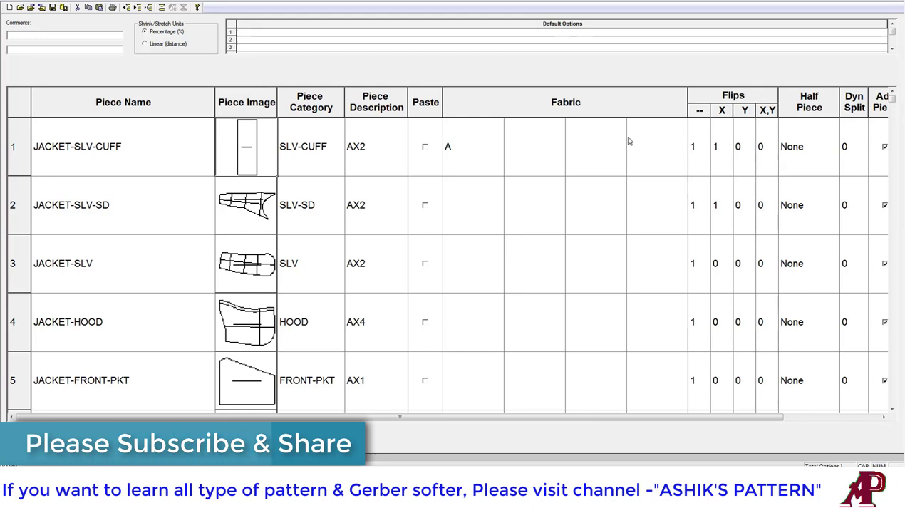
left_click(722, 167)
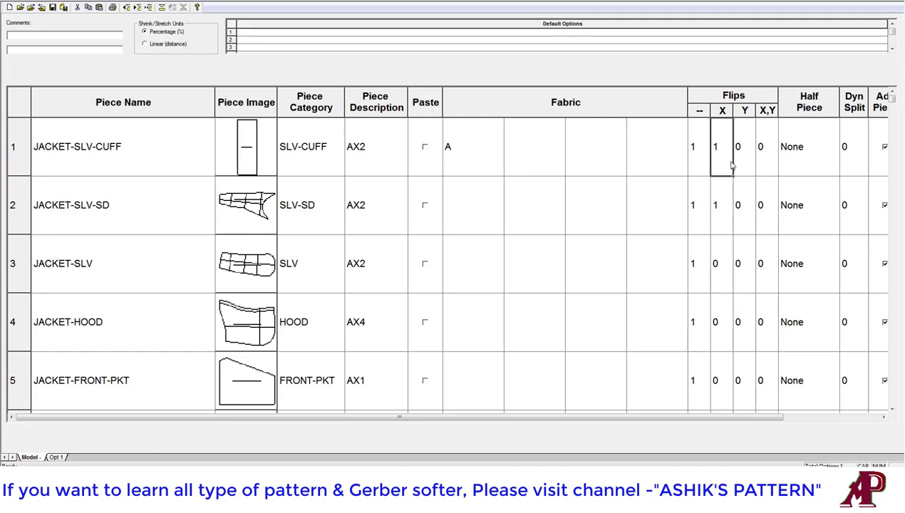
Step: Review JACKET-SLV's unflipped and X flip quantities
left_click(699, 288)
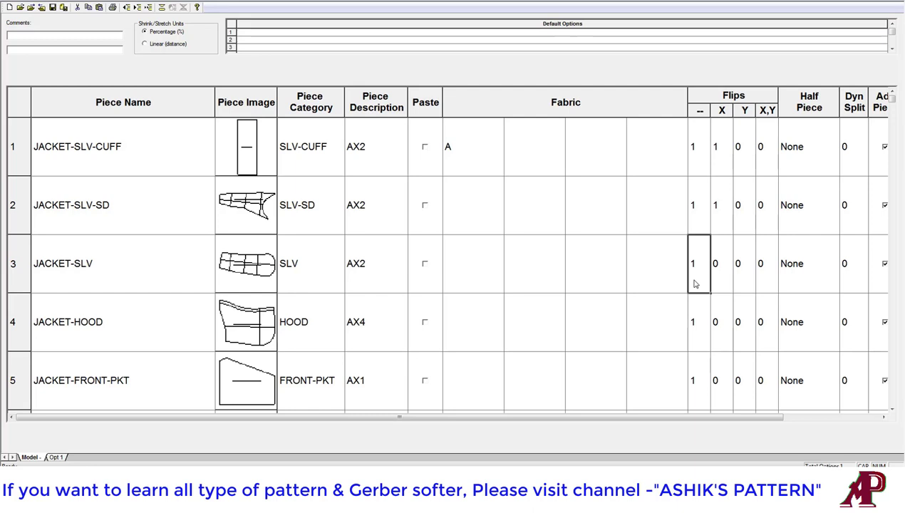
left_click(714, 279)
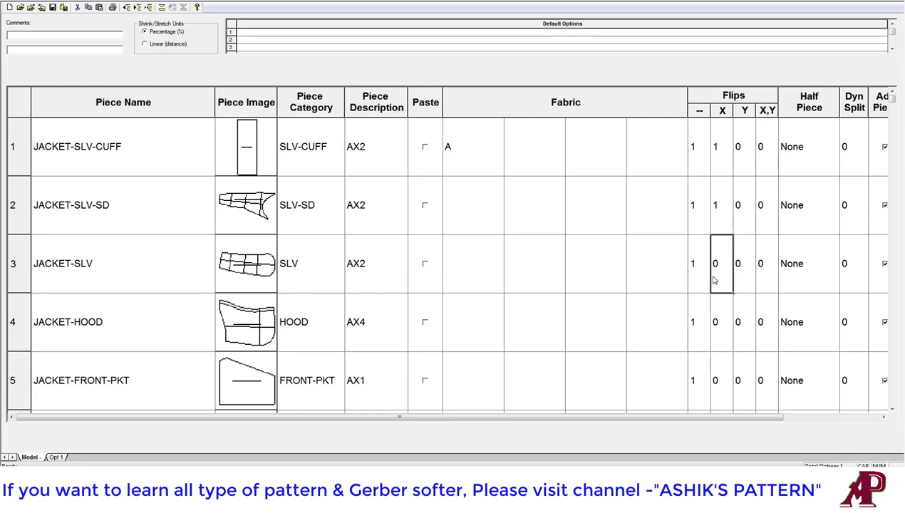
scroll(714, 265, "down", 1)
scroll(716, 264, "up", 1)
left_click(692, 277)
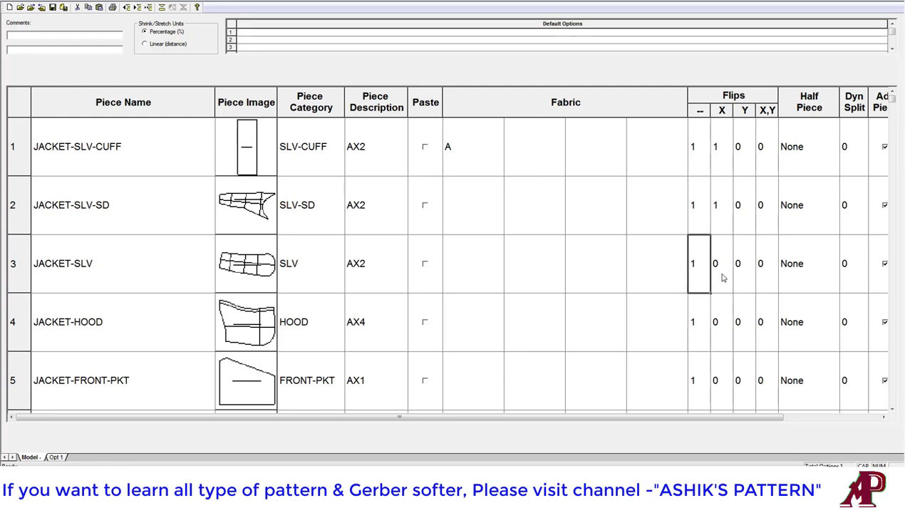
left_click(725, 278)
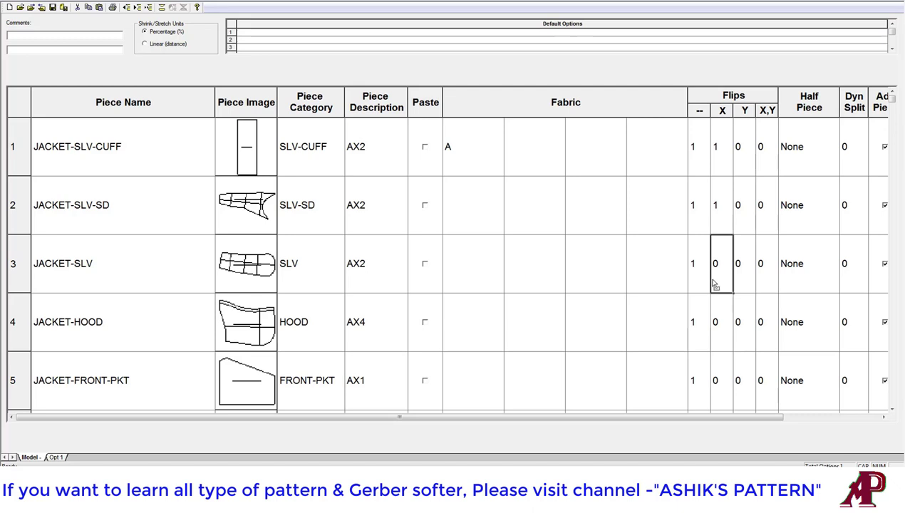
Step: Give JACKET-SLV-SD fabric A
left_click(22, 219)
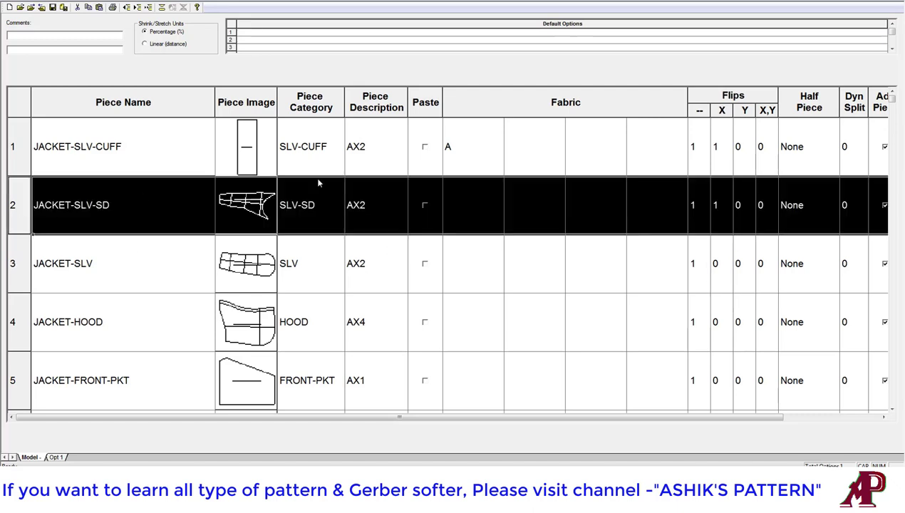
left_click(465, 206)
type("A")
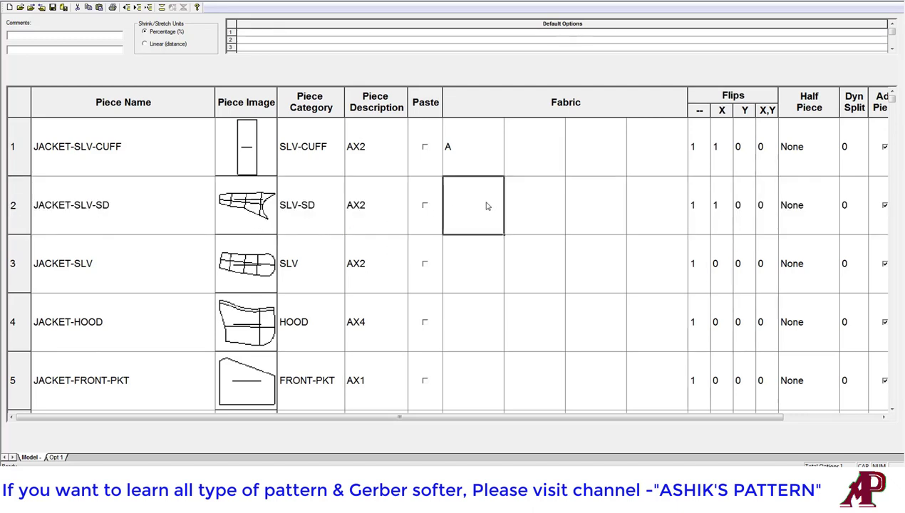
left_click(699, 232)
left_click(721, 226)
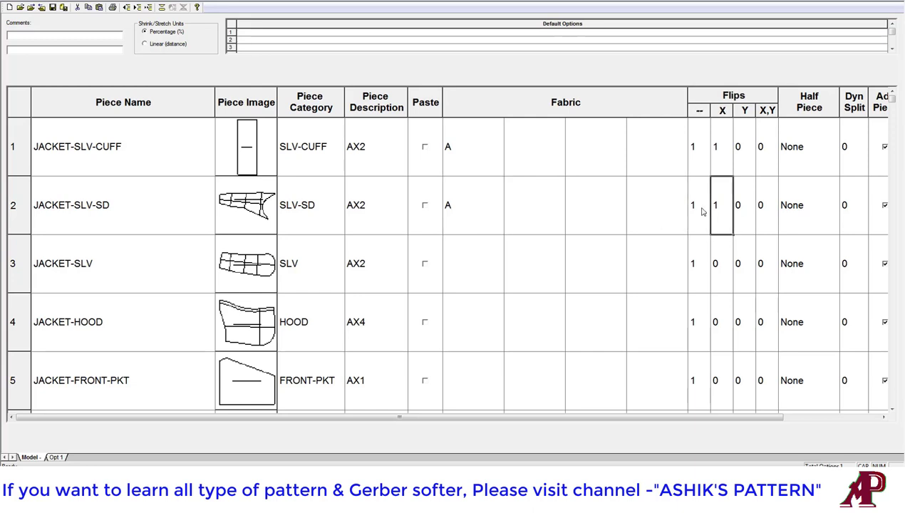
left_click(695, 226)
left_click(366, 211)
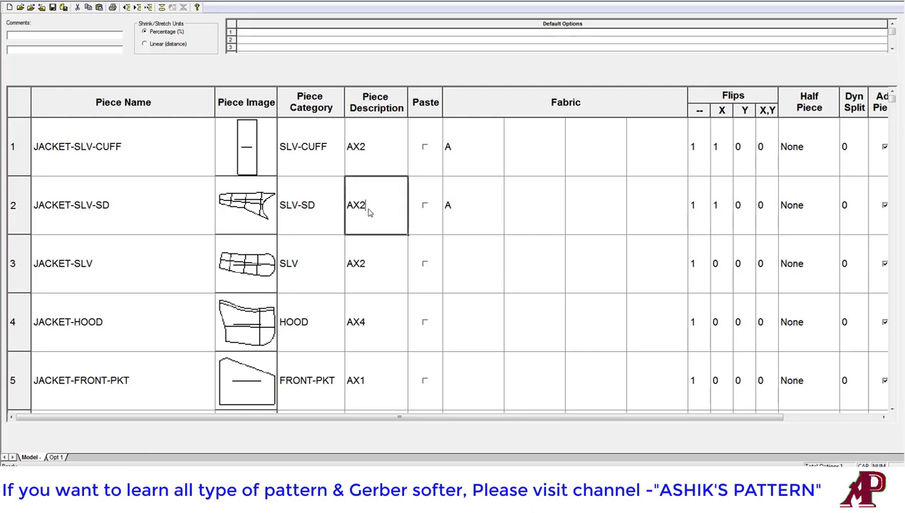
Step: Give JACKET-SLV fabric A and an X flip quantity of 1
left_click(375, 284)
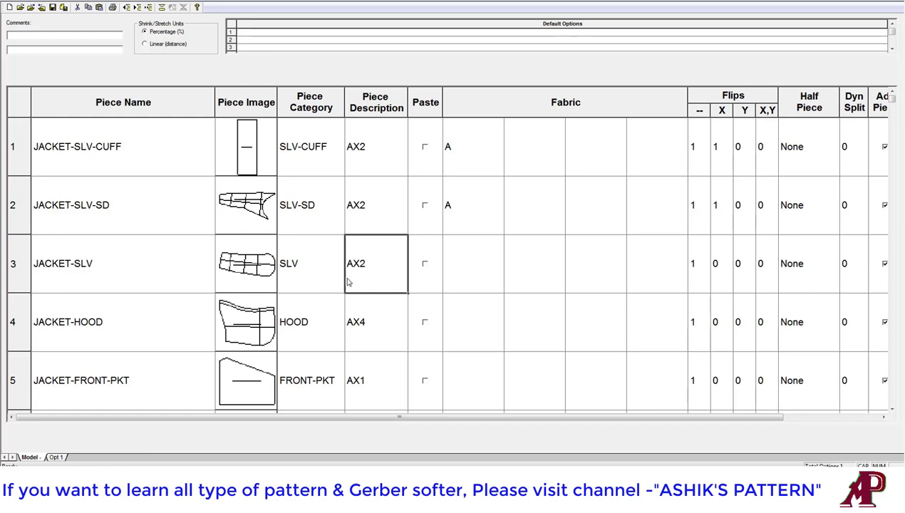
left_click(461, 272)
type("A")
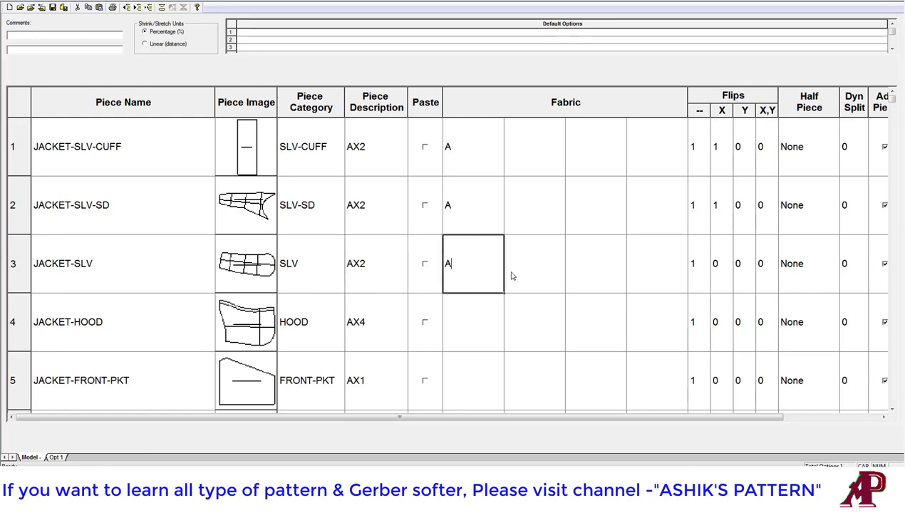
left_click(260, 267)
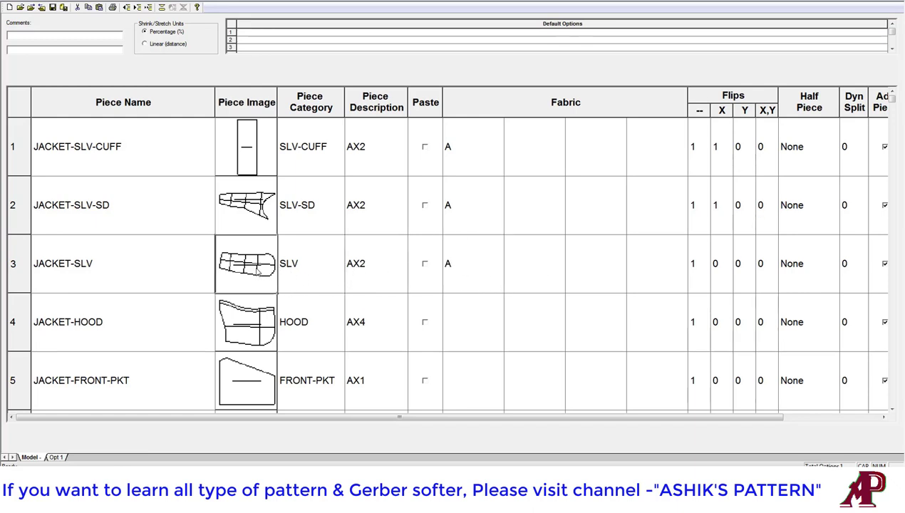
left_click(728, 283)
type("1")
key("Return")
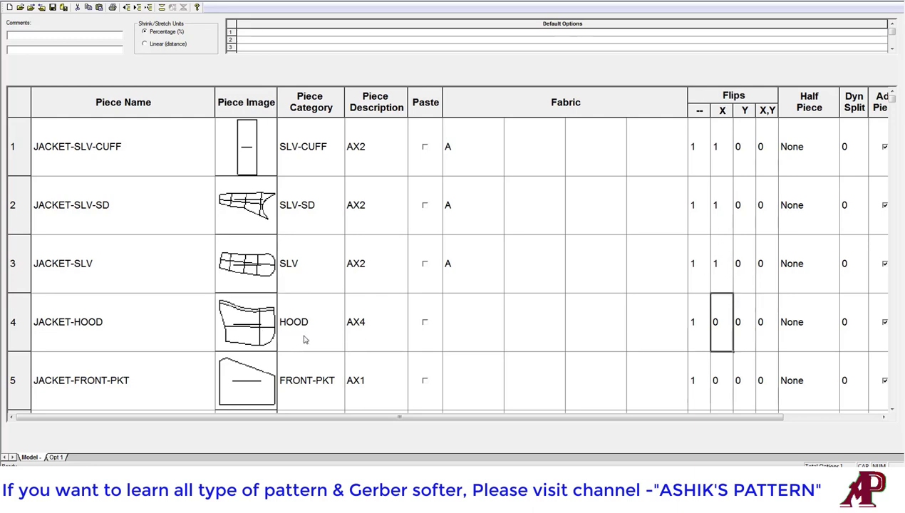
Step: Give JACKET-HOOD fabric A with 2 unflipped and 2 X-flipped pieces
left_click(364, 329)
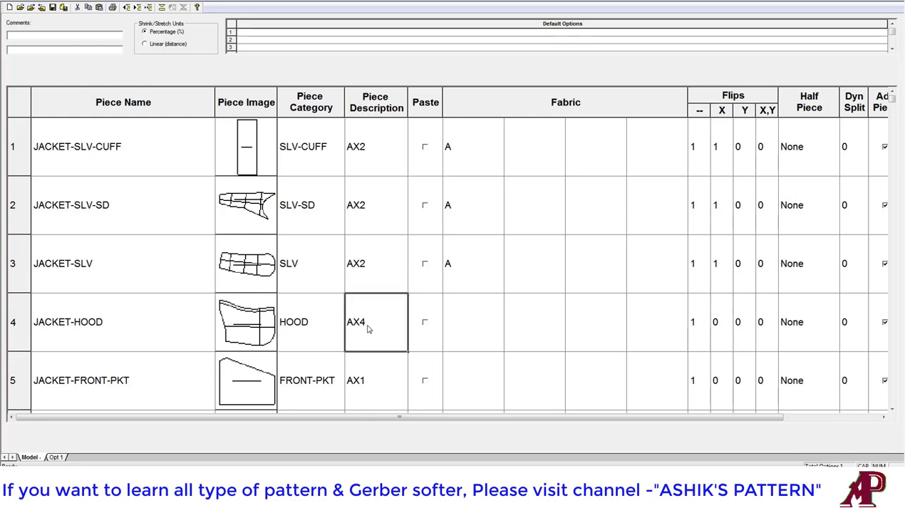
left_click(468, 327)
type("A")
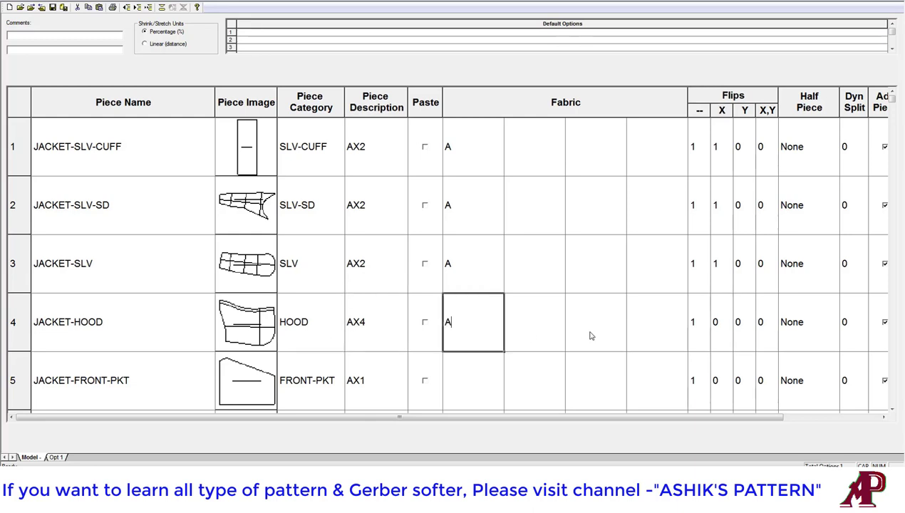
left_click(699, 336)
type("2")
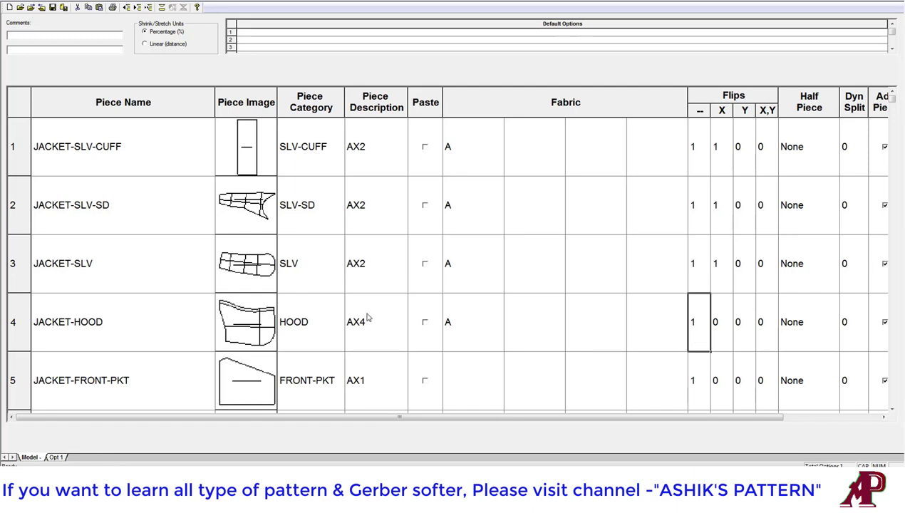
left_click(721, 349)
type("2")
key("Return")
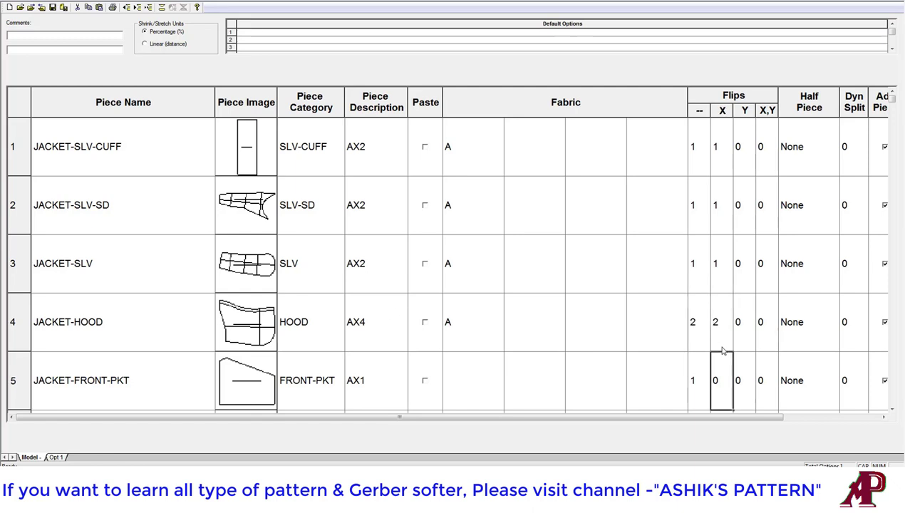
Step: Give JACKET-FRONT-PKT fabric A
scroll(722, 349, "down", 1)
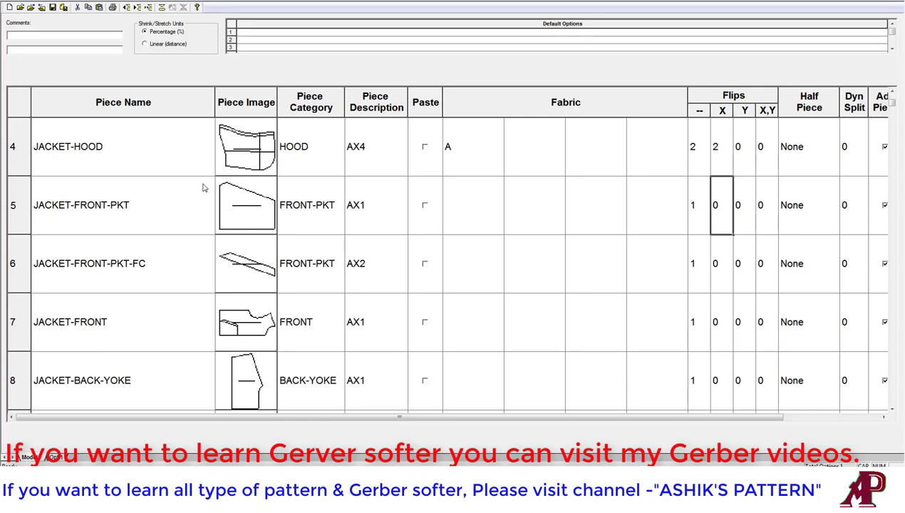
left_click(135, 207)
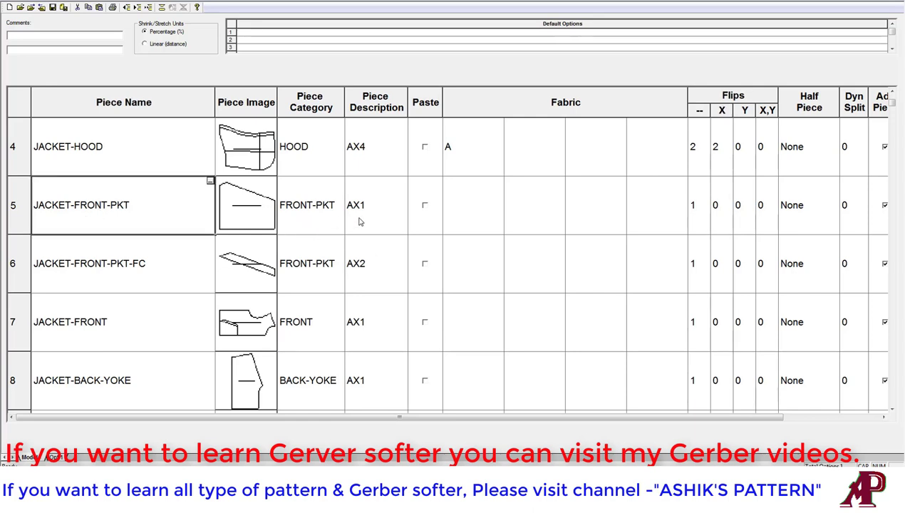
left_click(470, 224)
type("A")
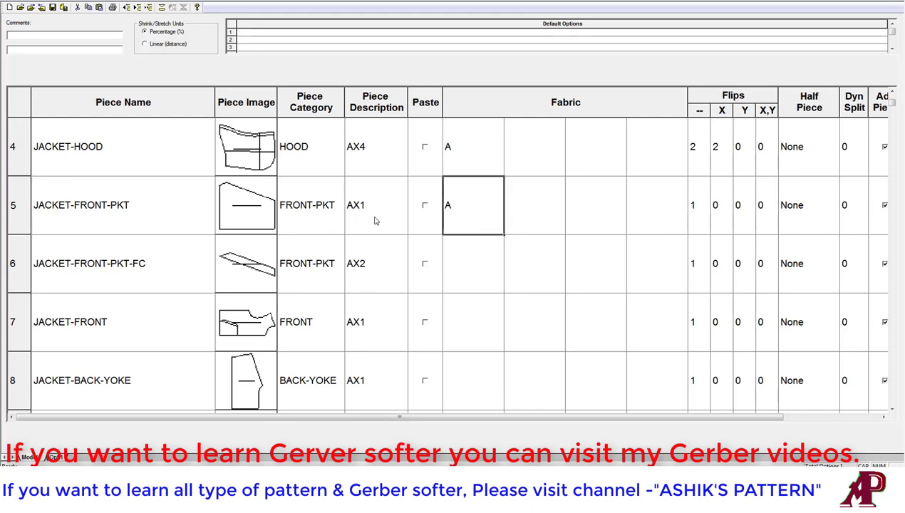
left_click(700, 223)
left_click(723, 223)
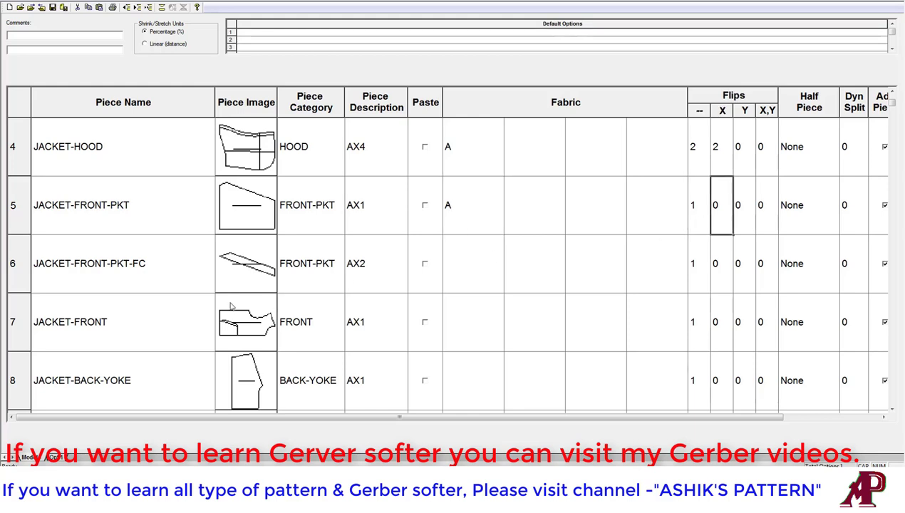
Step: Give JACKET-FRONT-PKT-FC fabric A and correct its X flip from 14 to 1
left_click(249, 286)
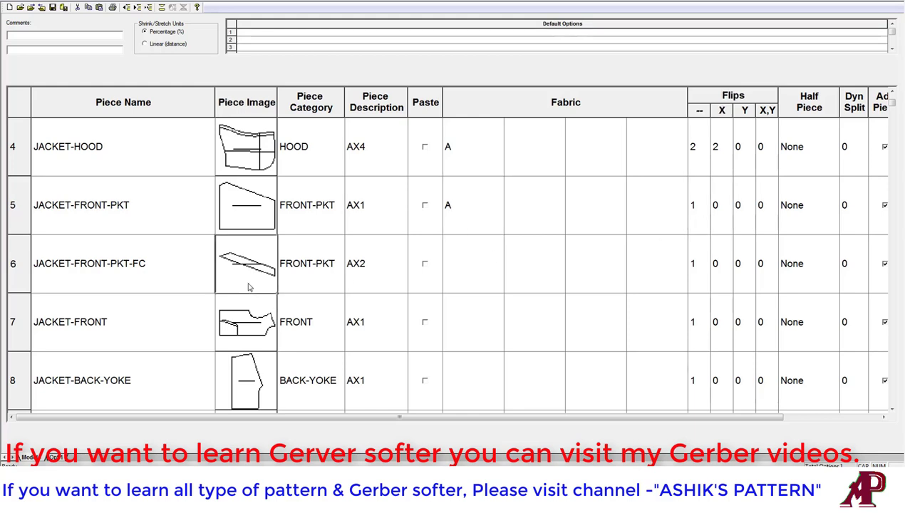
left_click(360, 279)
left_click(458, 276)
type("A")
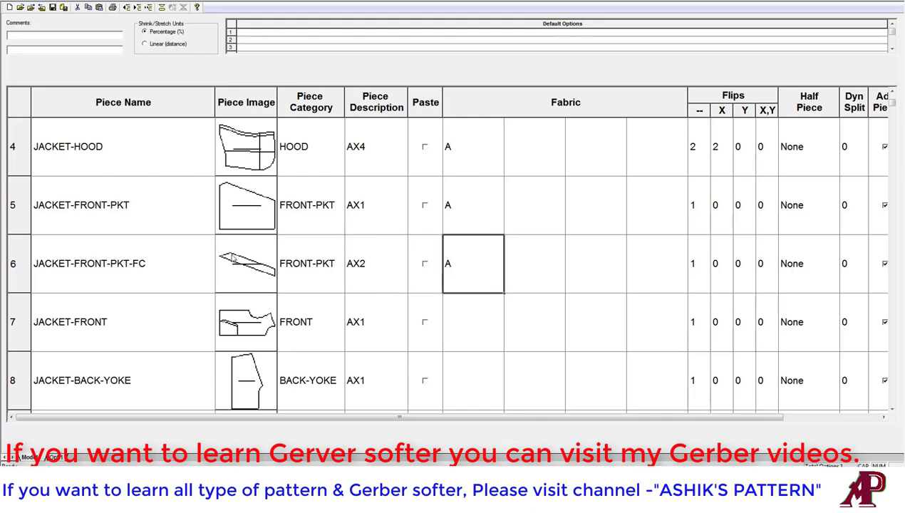
left_click(719, 274)
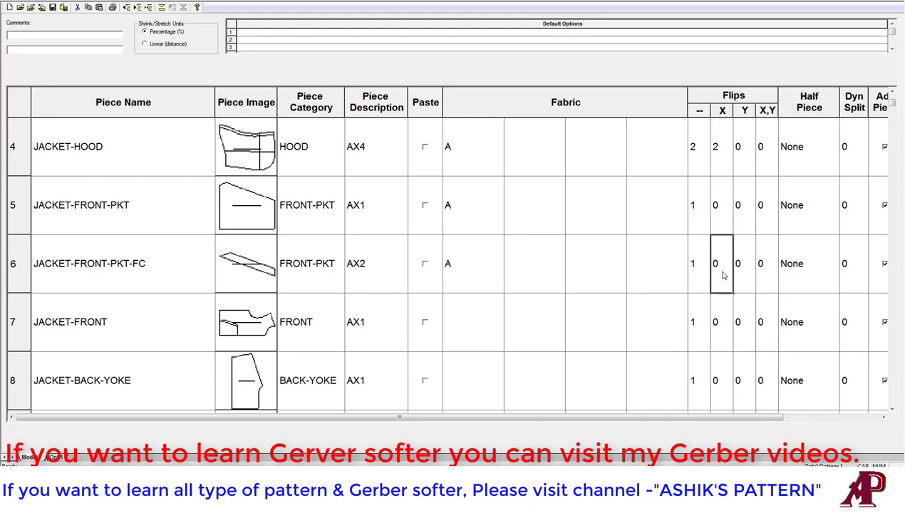
type("14")
key("Return")
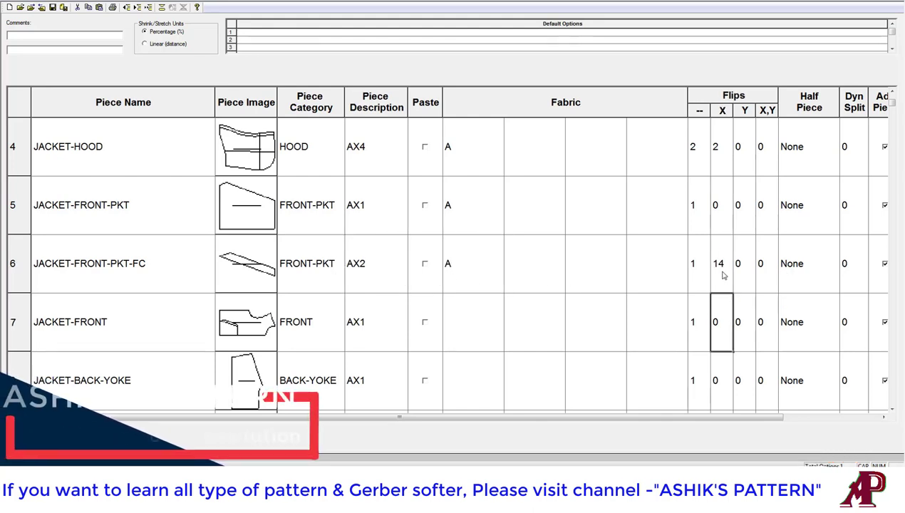
left_click(722, 275)
key("Return")
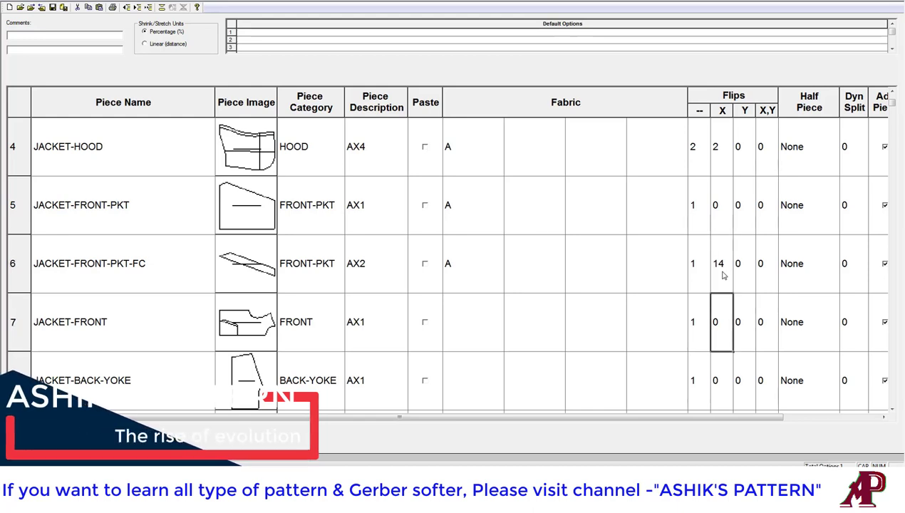
type("1")
left_click(722, 275)
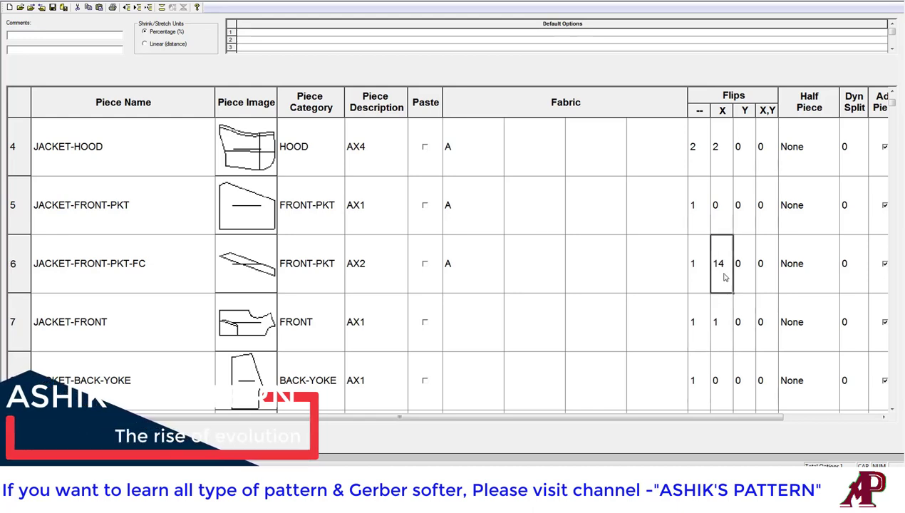
type("1")
key("Return")
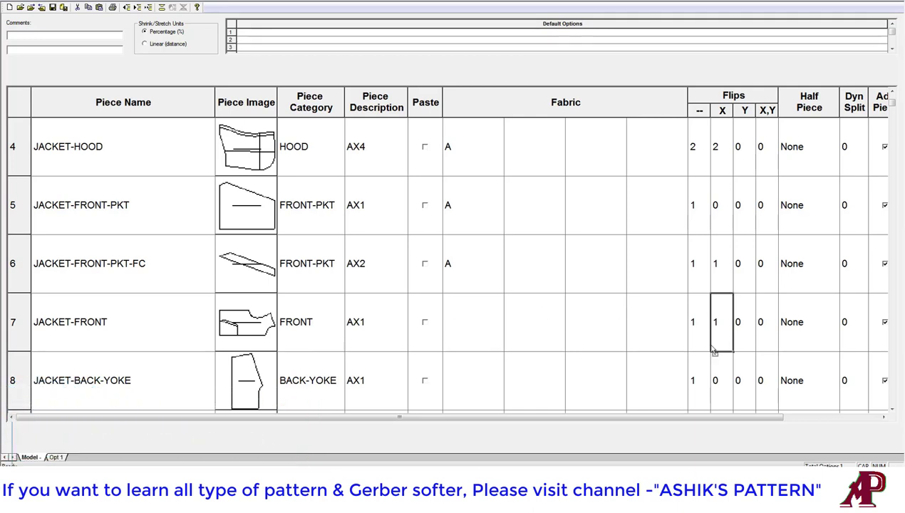
Step: Give JACKET-FRONT fabric A with an X flip quantity of 0
left_click(301, 331)
left_click(367, 346)
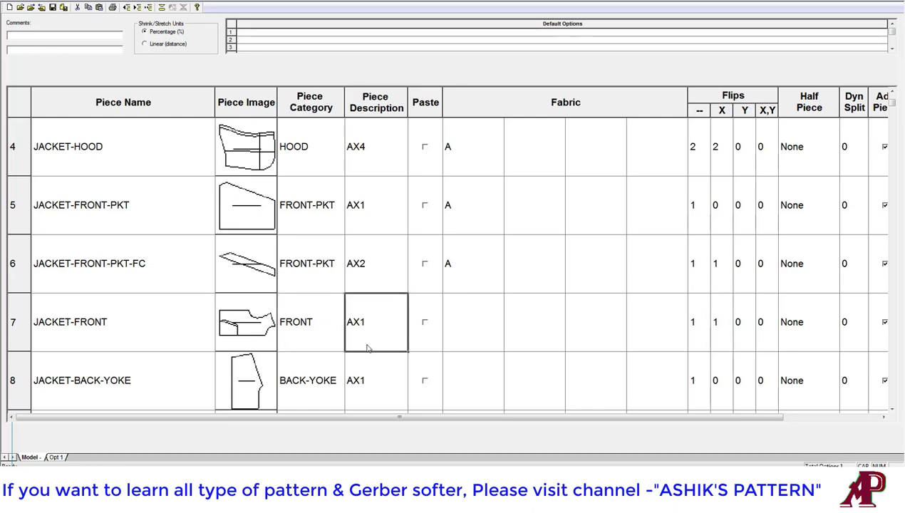
left_click(453, 322)
type("A")
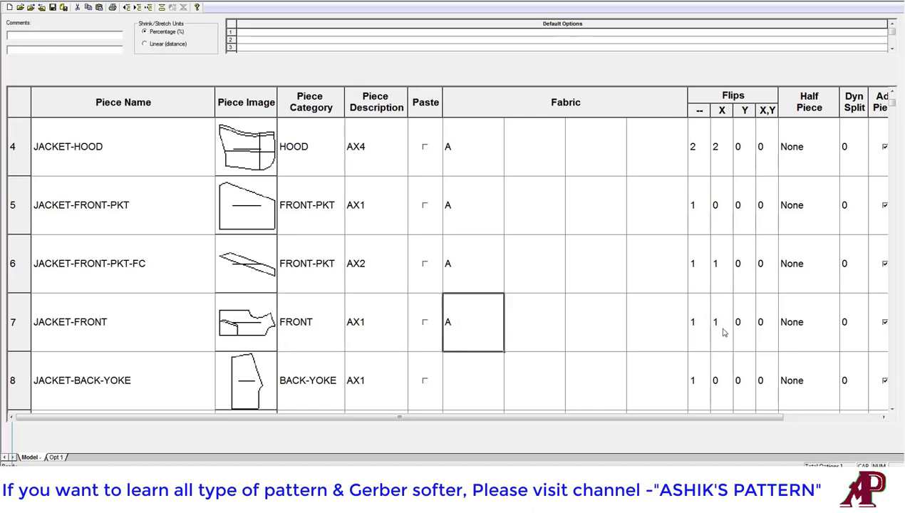
left_click(700, 342)
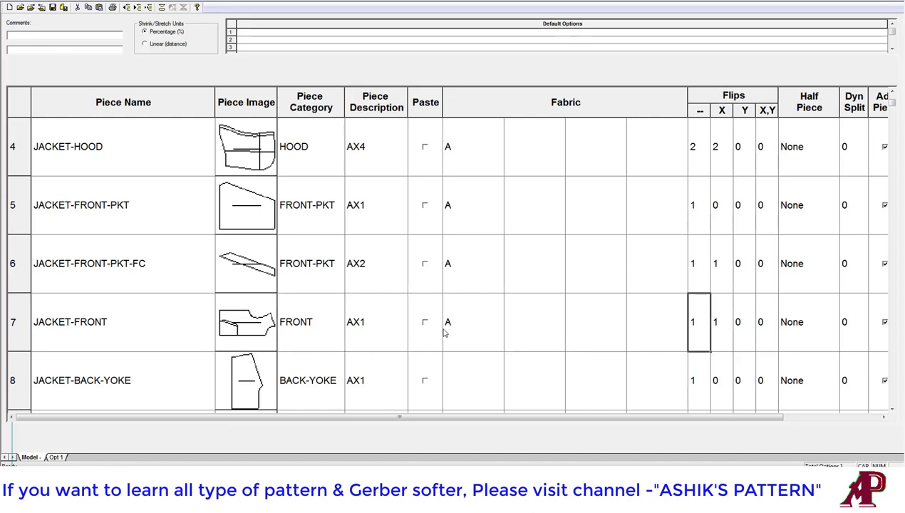
left_click(723, 338)
type("0")
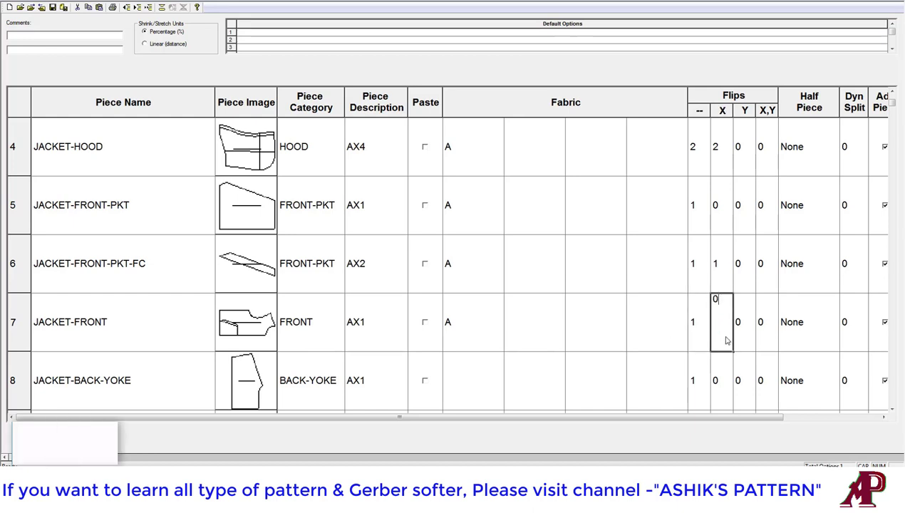
key("Return")
Step: Give JACKET-BACK-YOKE fabric A
scroll(725, 331, "down", 1)
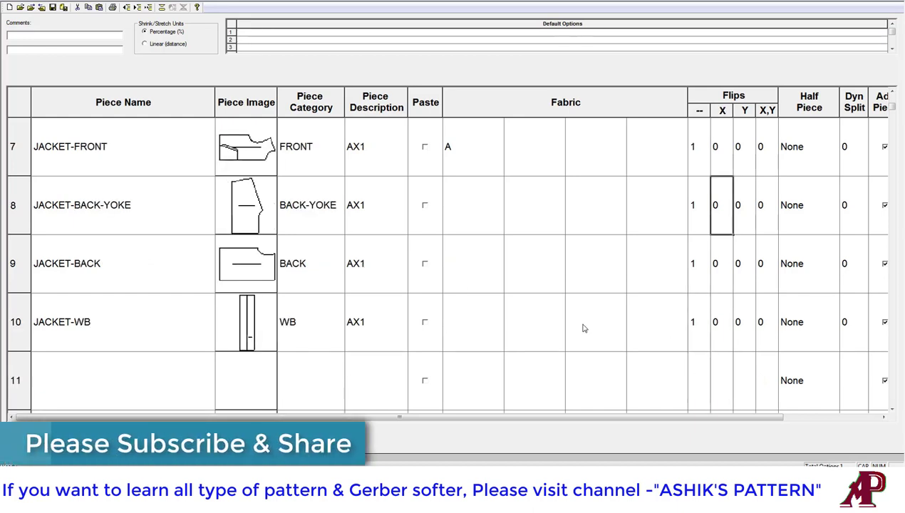
left_click(152, 227)
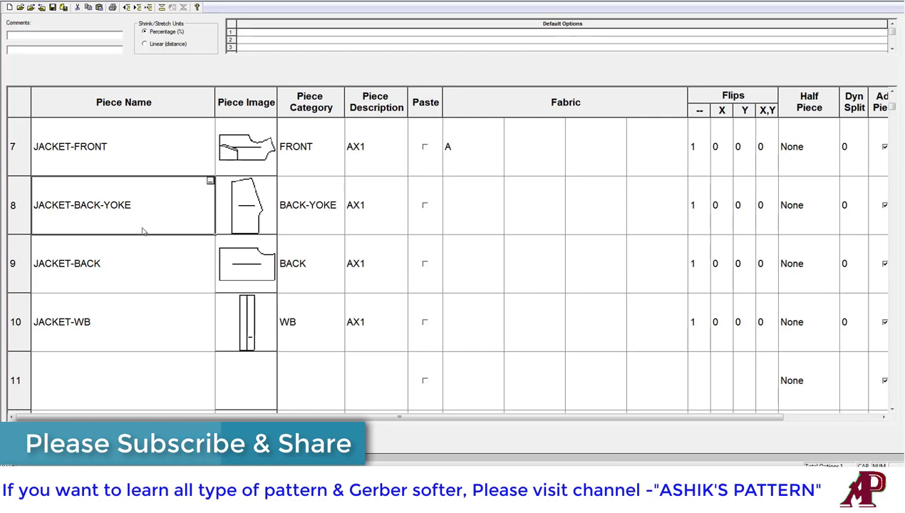
left_click(360, 206)
left_click(456, 204)
type("A")
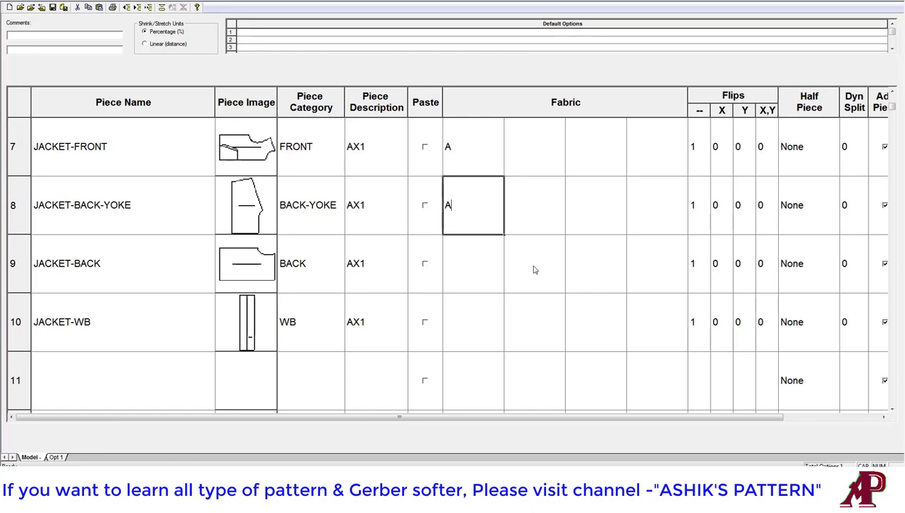
left_click(703, 226)
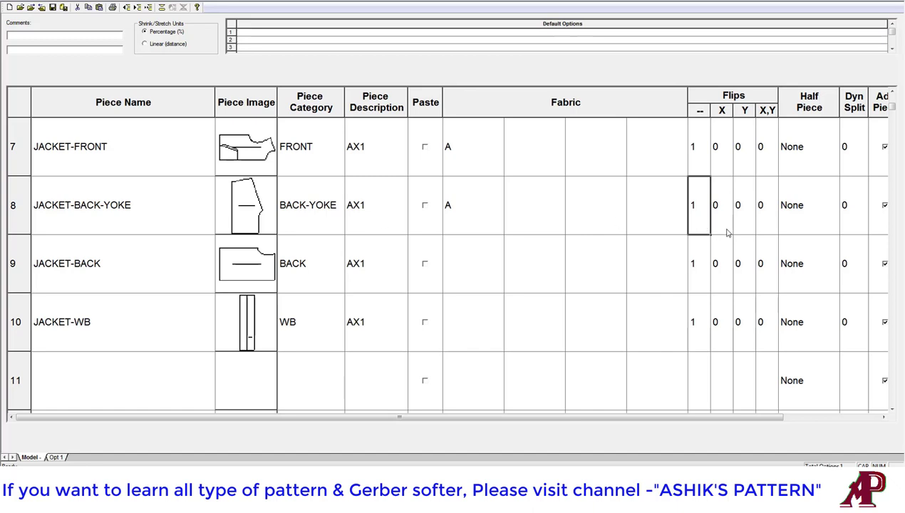
left_click(726, 232)
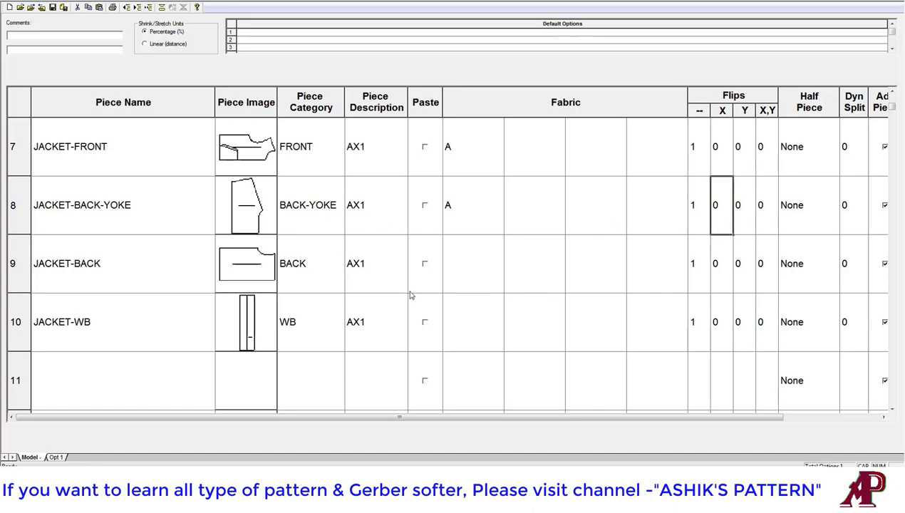
Step: Give JACKET-BACK (description AX1) fabric A
left_click(310, 290)
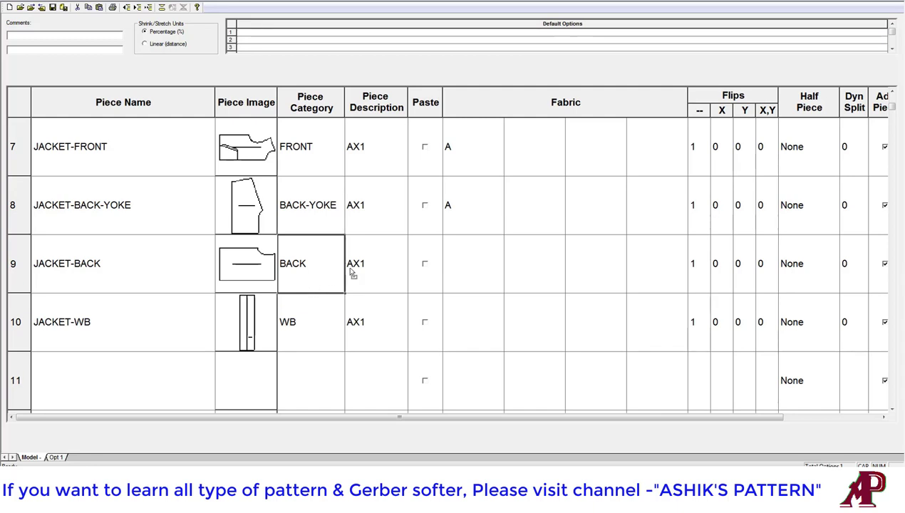
left_click(376, 273)
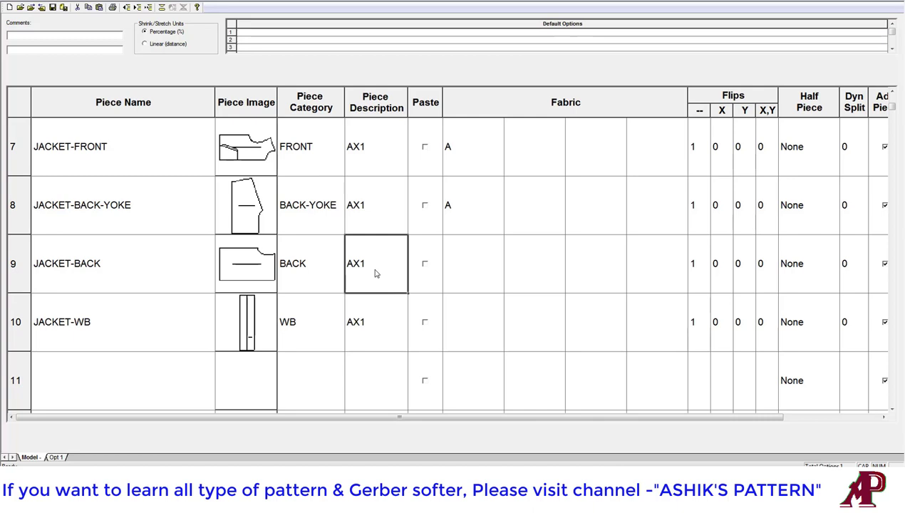
left_click(314, 277)
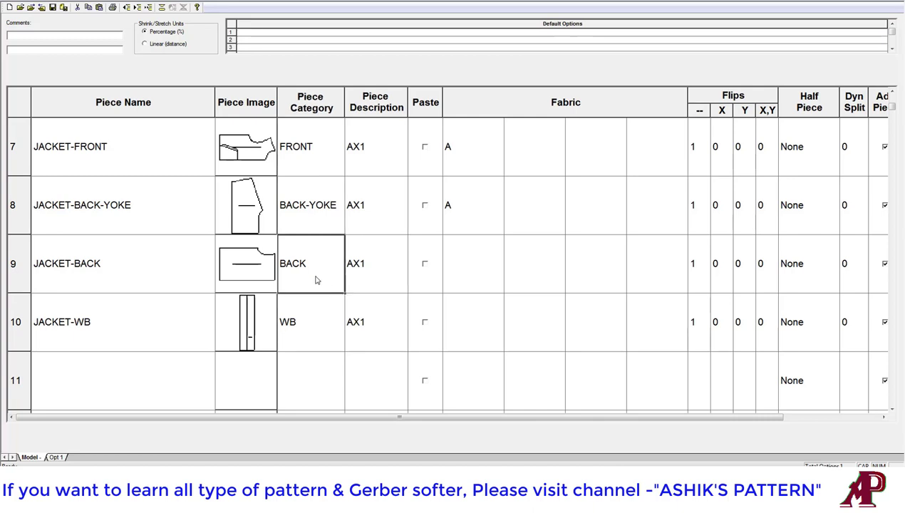
left_click(357, 277)
left_click(486, 270)
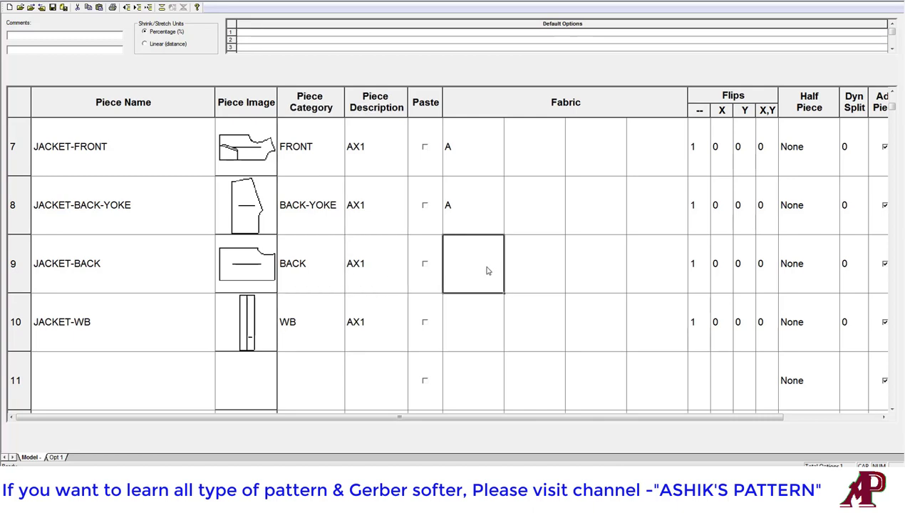
type("A")
left_click(708, 285)
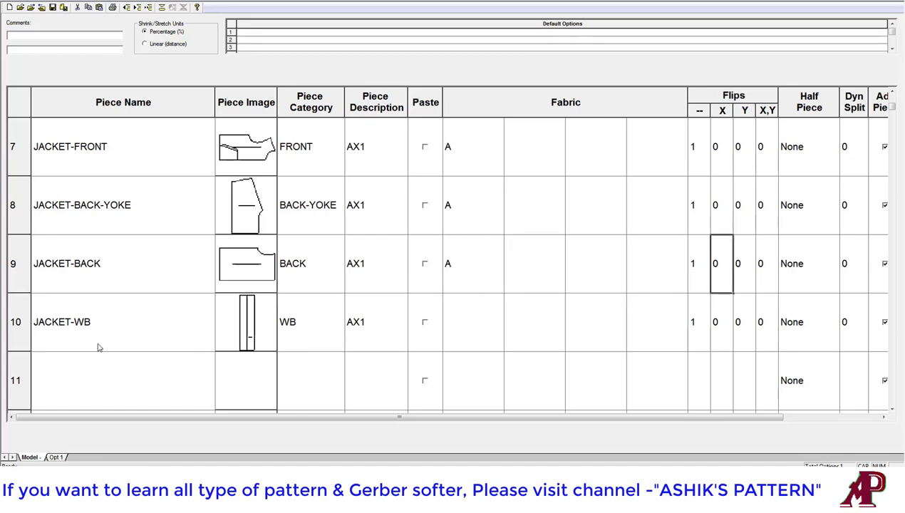
Step: Check the JACKET-WB waistband row, leaving its fabric empty, and scroll back to the top
left_click(135, 332)
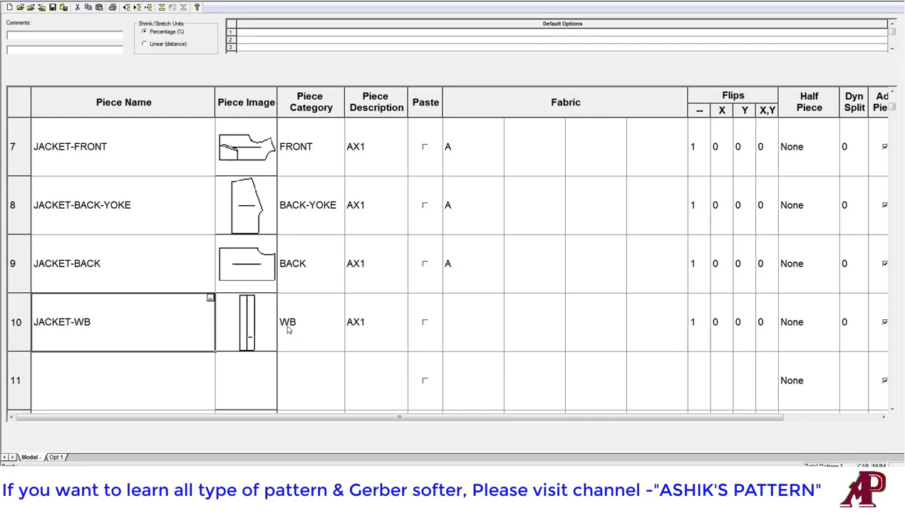
left_click(307, 339)
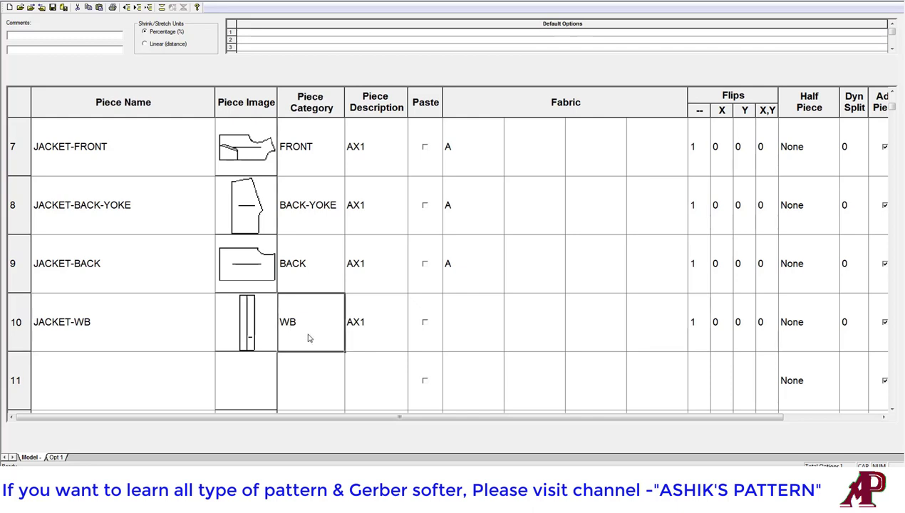
left_click(366, 339)
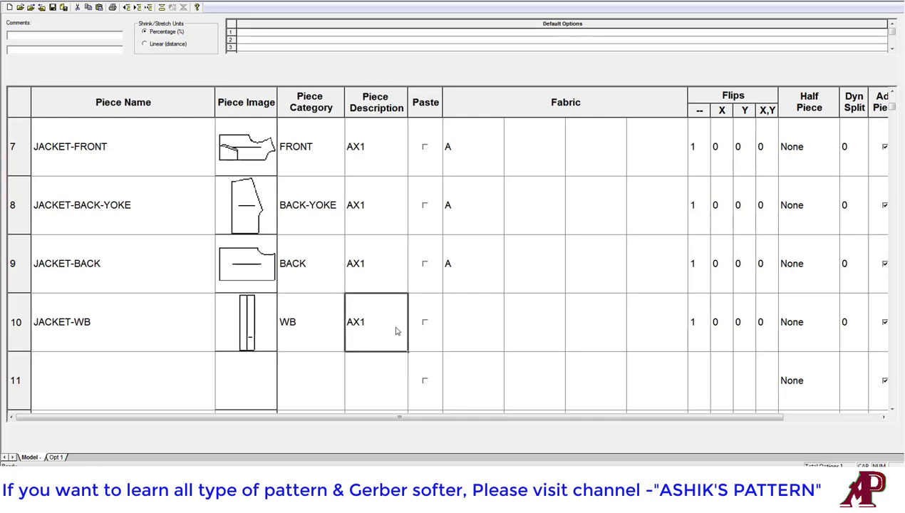
left_click(463, 313)
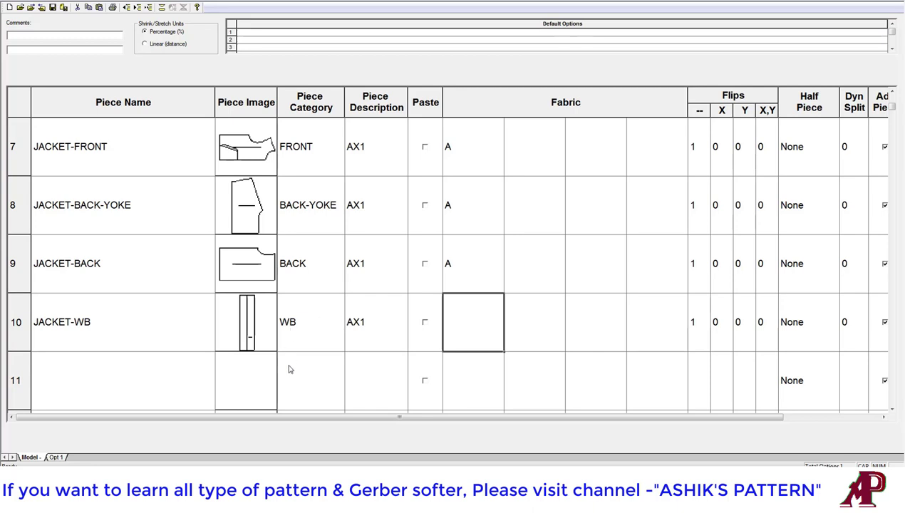
left_click(307, 333)
left_click(449, 317)
scroll(455, 306, "up", 3)
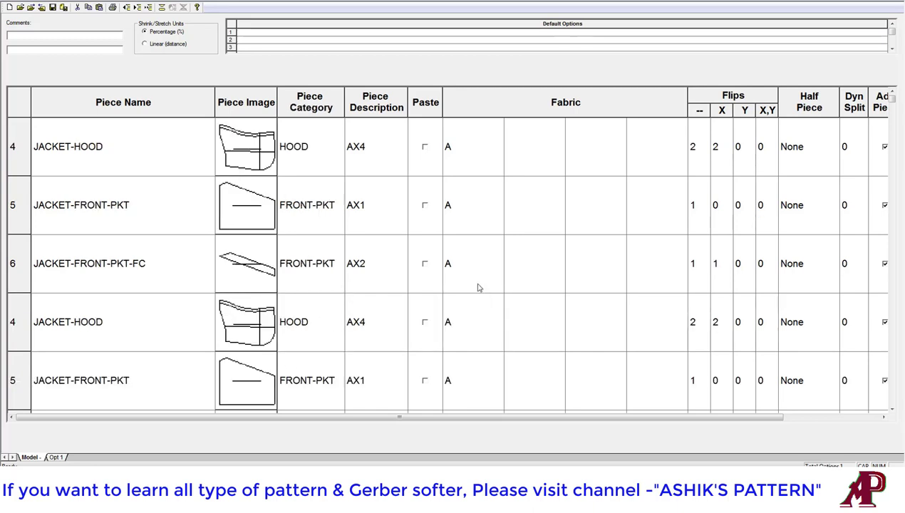
scroll(477, 264, "up", 3)
left_click(523, 164)
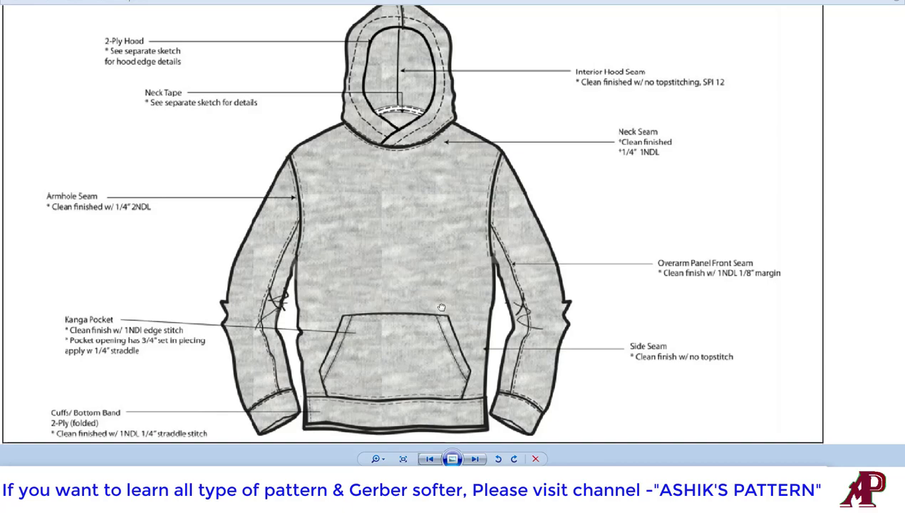
scroll(420, 235, "up", 2)
scroll(427, 285, "down", 2)
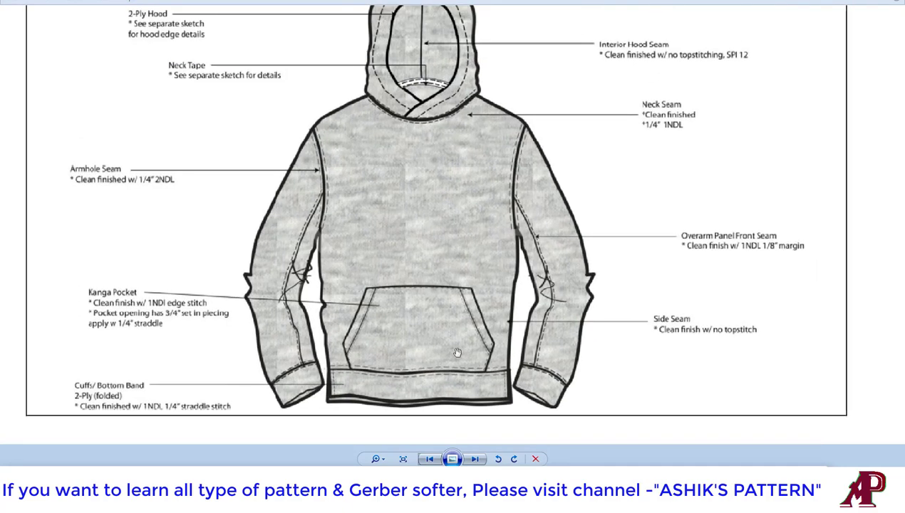
left_click(474, 459)
left_click(474, 459)
scroll(295, 121, "up", 3)
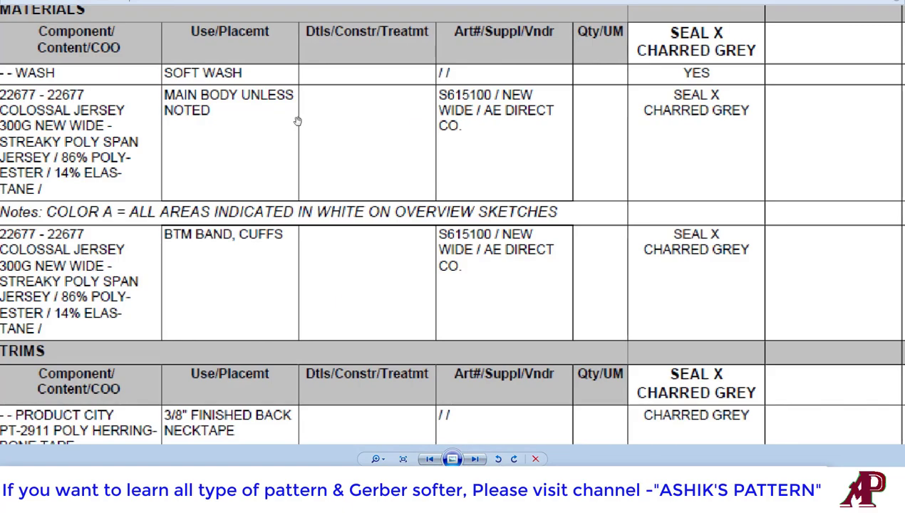
left_click_drag(313, 130, 374, 144)
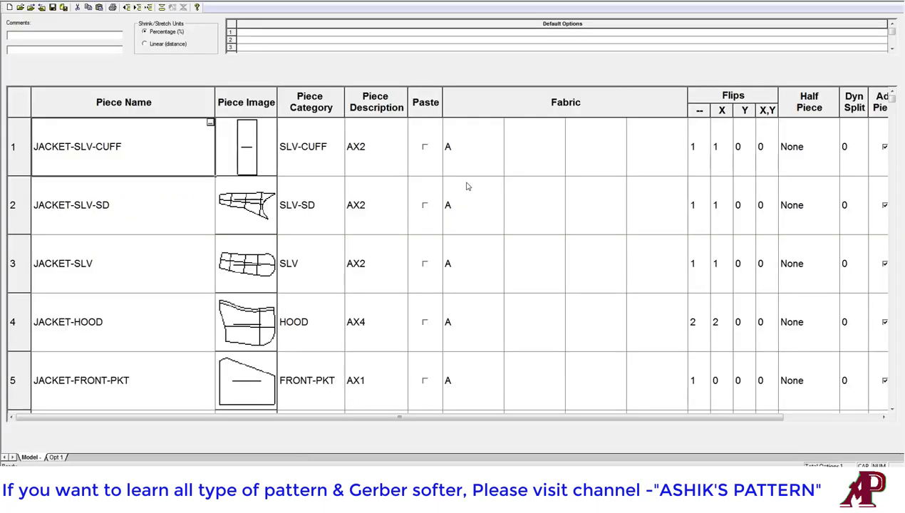
left_click(474, 154)
left_click(209, 148)
scroll(461, 153, "down", 1)
scroll(428, 192, "down", 2)
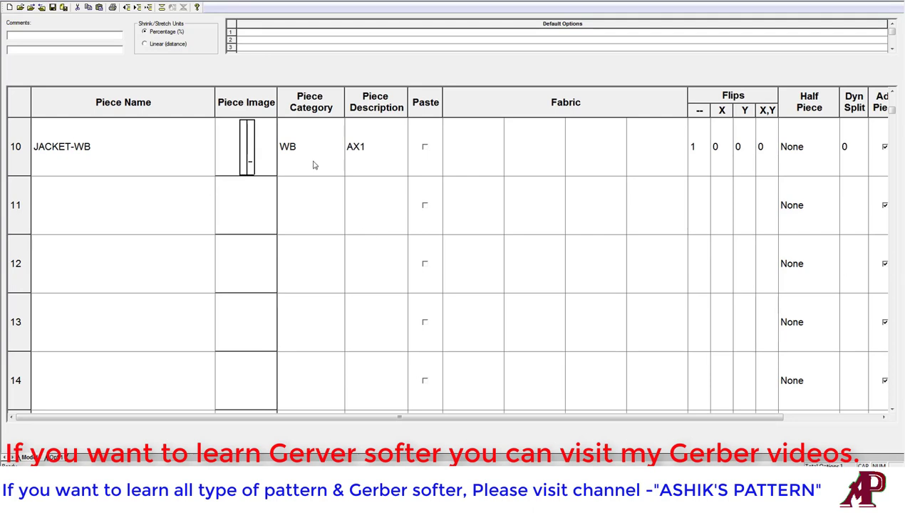
left_click(359, 166)
left_click(161, 168)
left_click(470, 152)
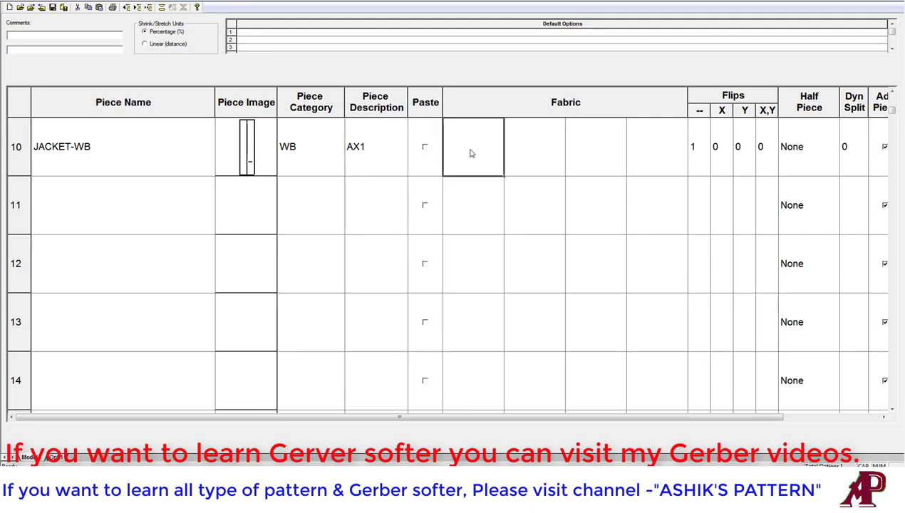
scroll(438, 208, "up", 2)
scroll(282, 307, "down", 1)
scroll(236, 244, "down", 1)
scroll(233, 239, "up", 1)
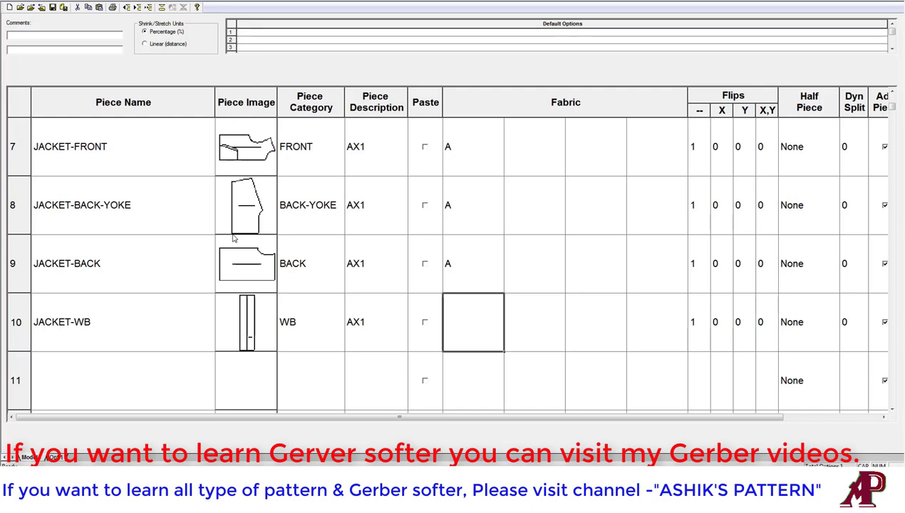
left_click(154, 320)
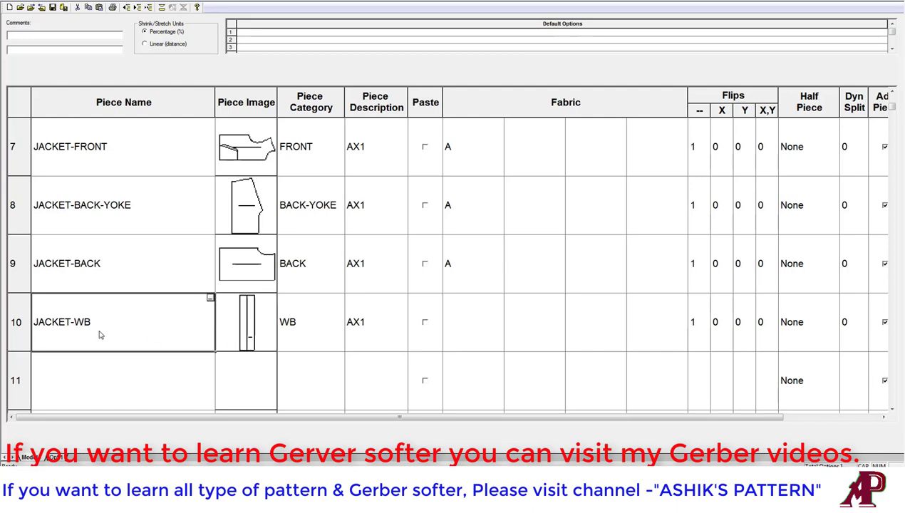
scroll(100, 333, "up", 1)
scroll(101, 334, "up", 1)
left_click(147, 157)
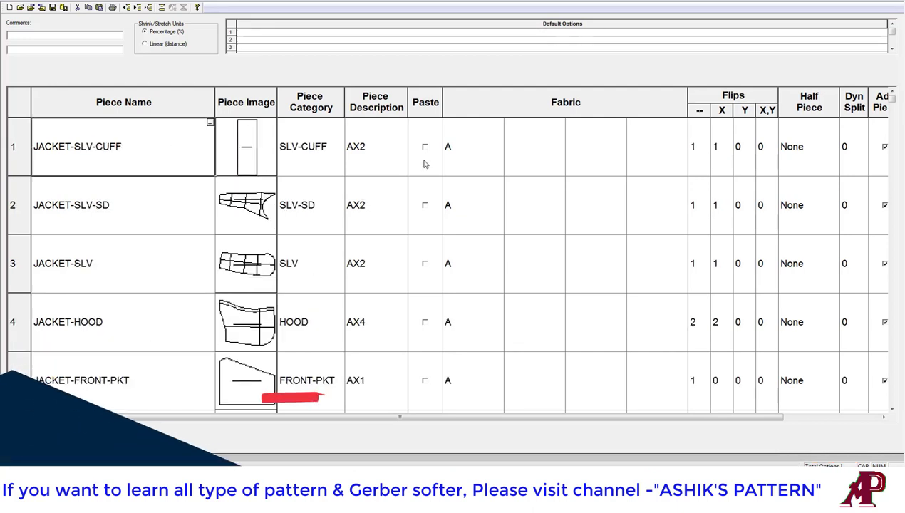
left_click(477, 169)
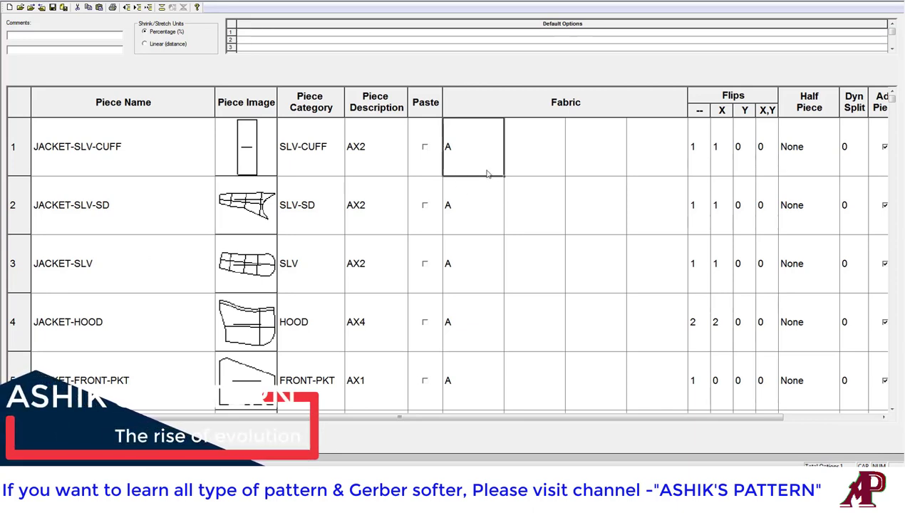
left_click(358, 147)
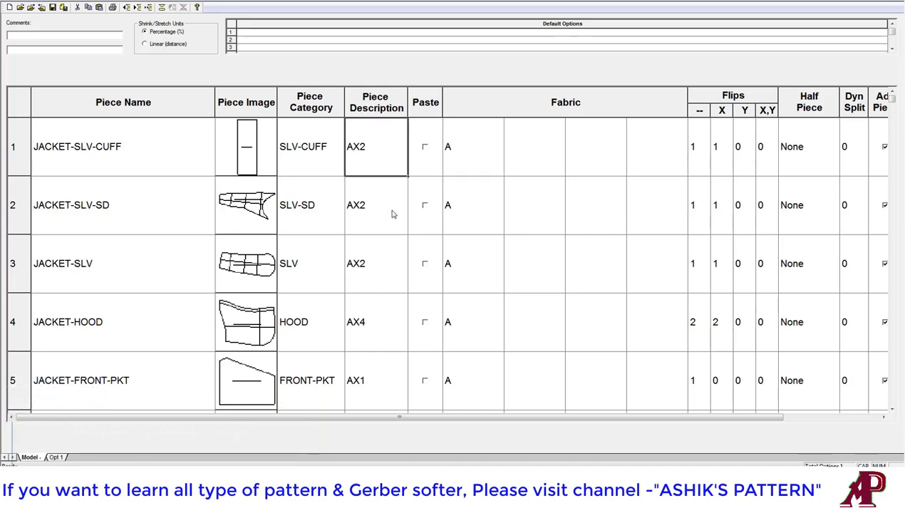
Step: Change the sleeve cuff's description from AX2 to BX2
key("BackSpace")
type("B")
left_click(487, 169)
type("B")
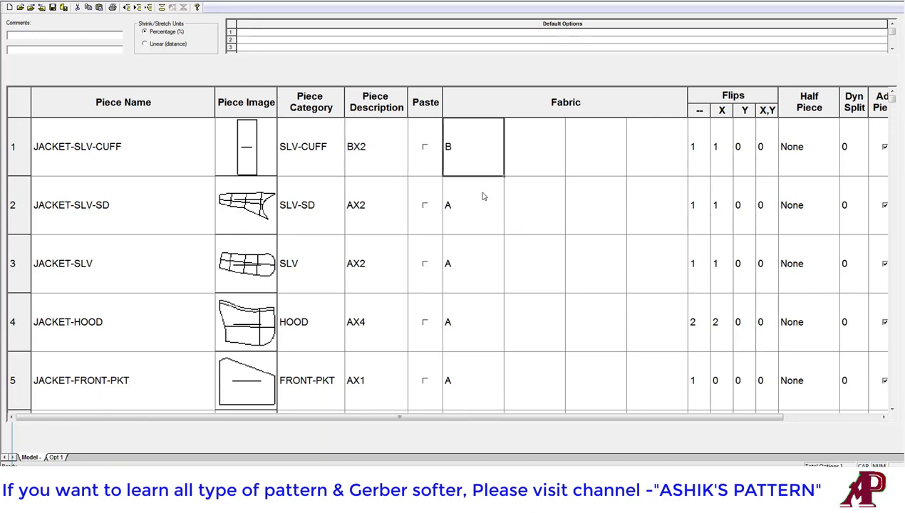
Step: Change the JACKET-WB description to BX1 and set its fabric to B
scroll(483, 201, "down", 1)
scroll(484, 203, "down", 1)
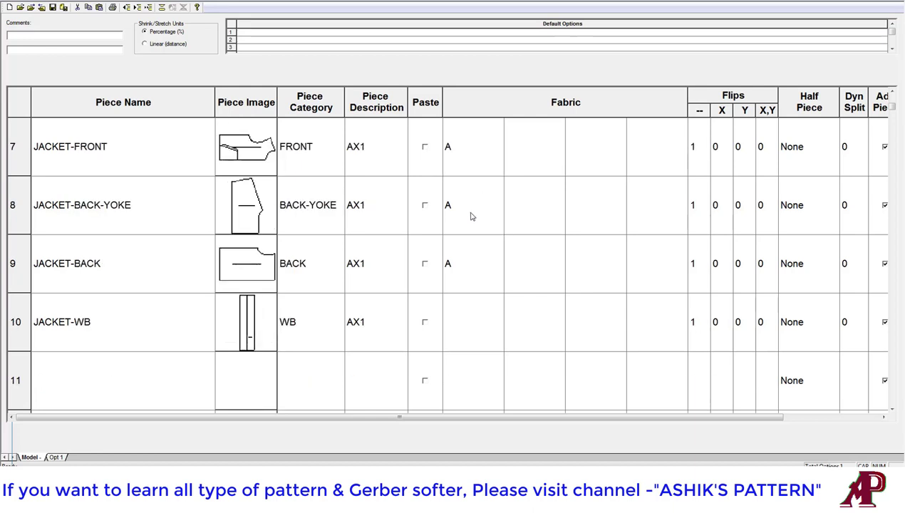
left_click(349, 324)
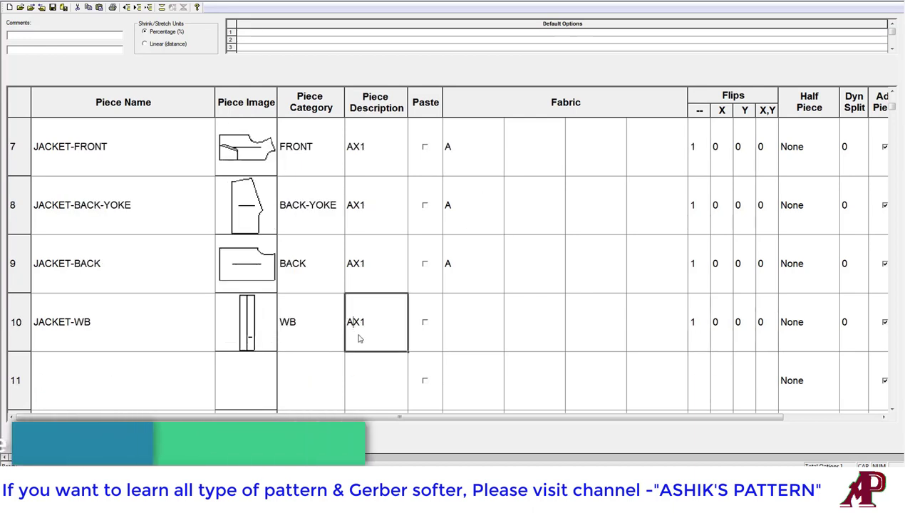
key("Delete")
type("B")
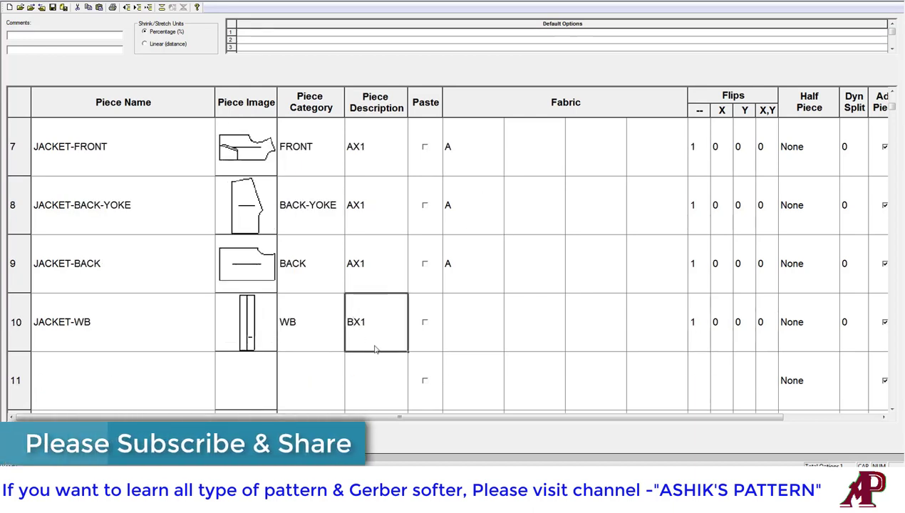
left_click(463, 317)
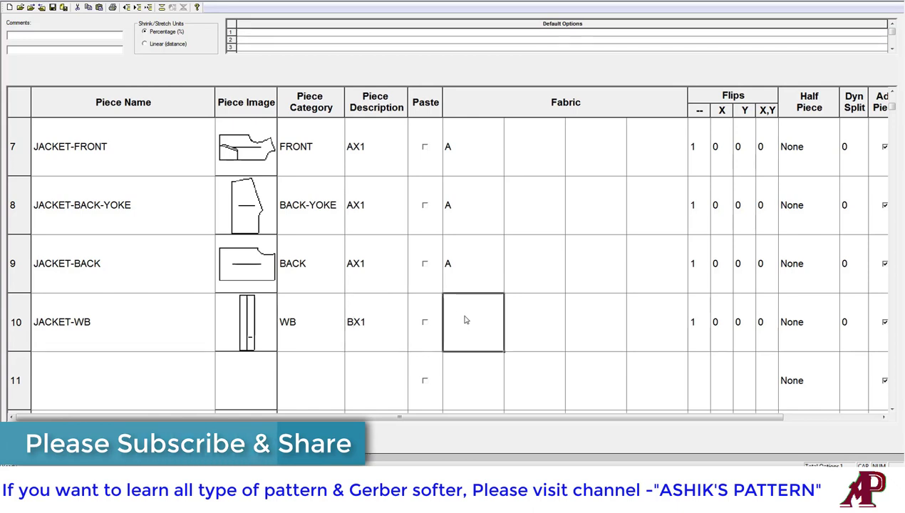
type("B")
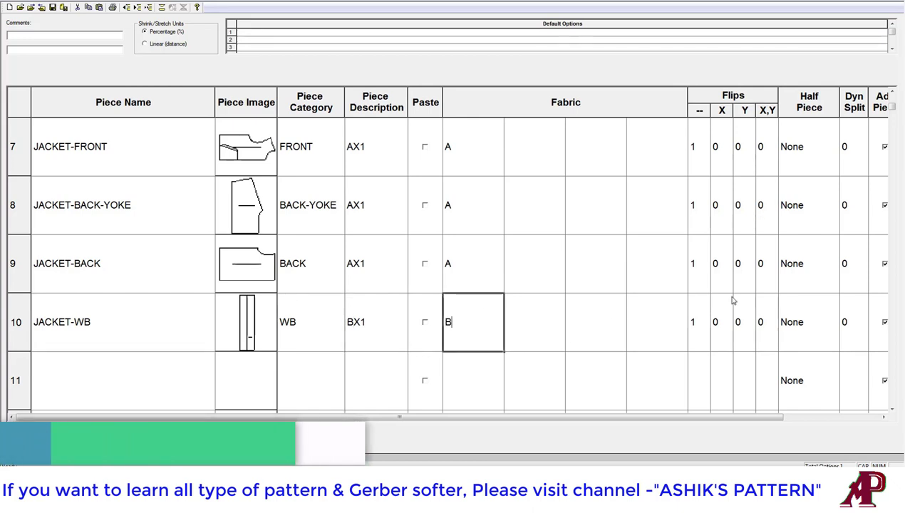
left_click(604, 273)
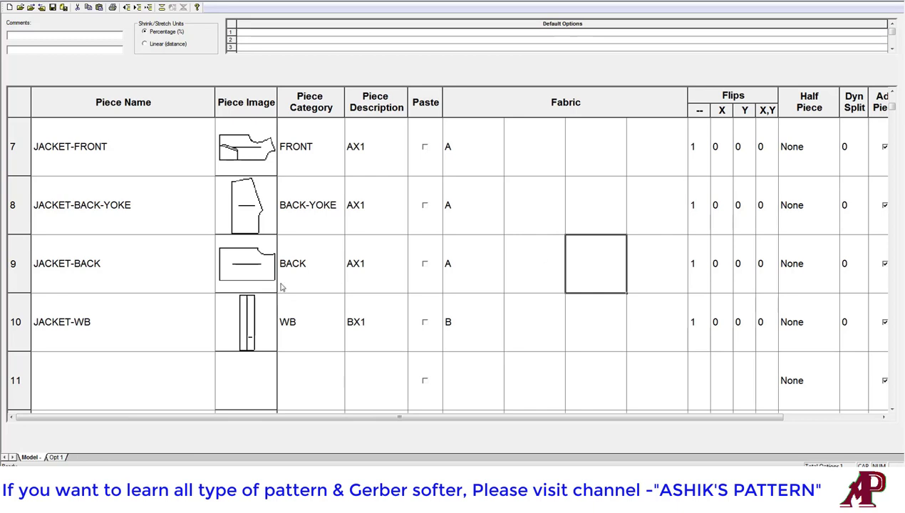
Step: Check the waistband row's fabric B entry, then scroll back up to row 1
left_click(12, 336)
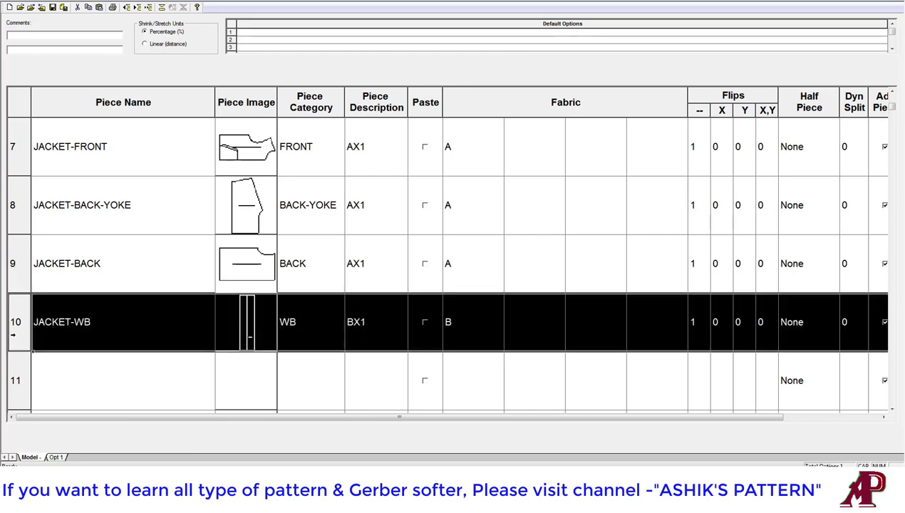
left_click(534, 264)
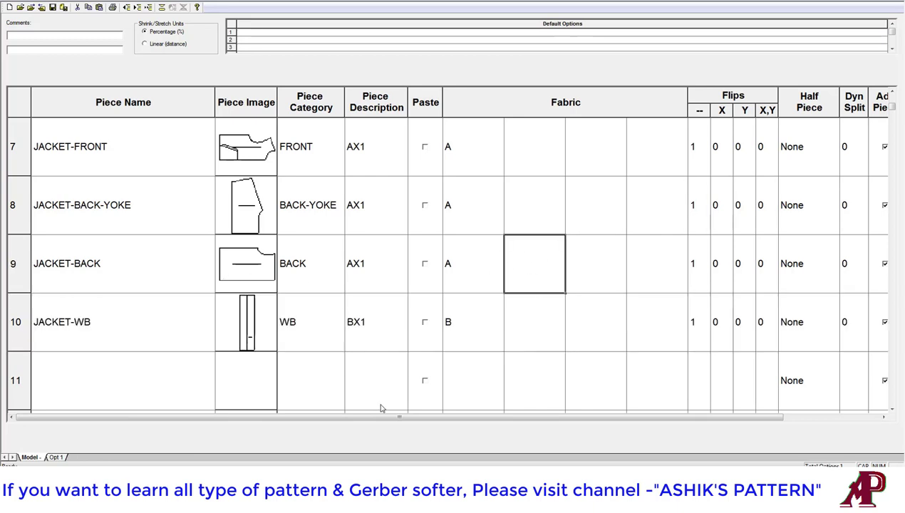
left_click(458, 343)
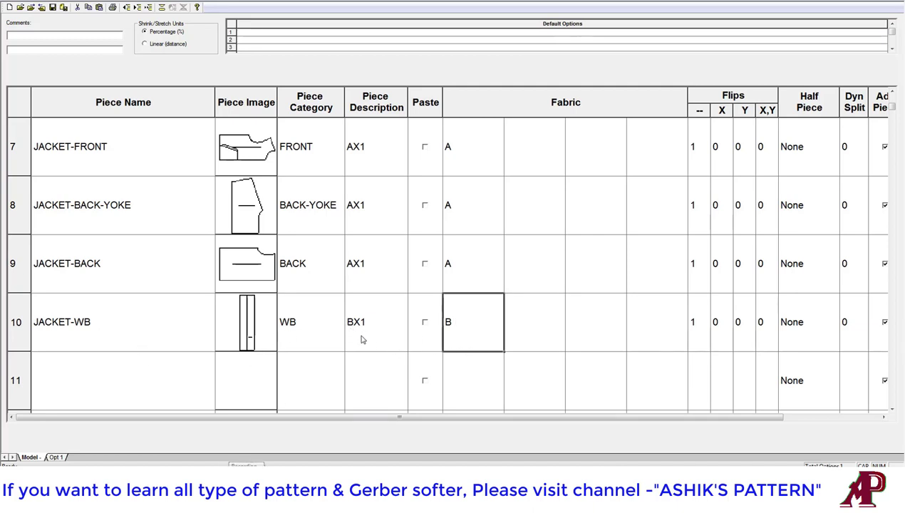
left_click(514, 317)
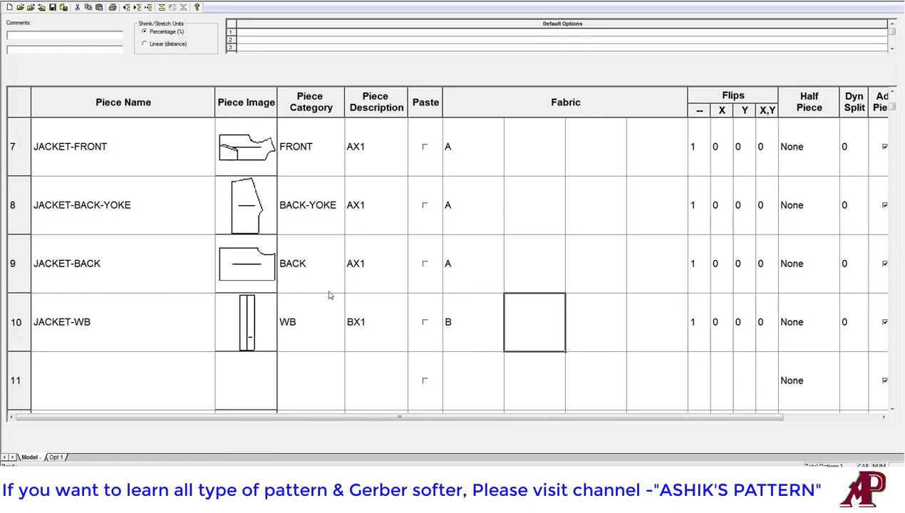
scroll(329, 294, "up", 2)
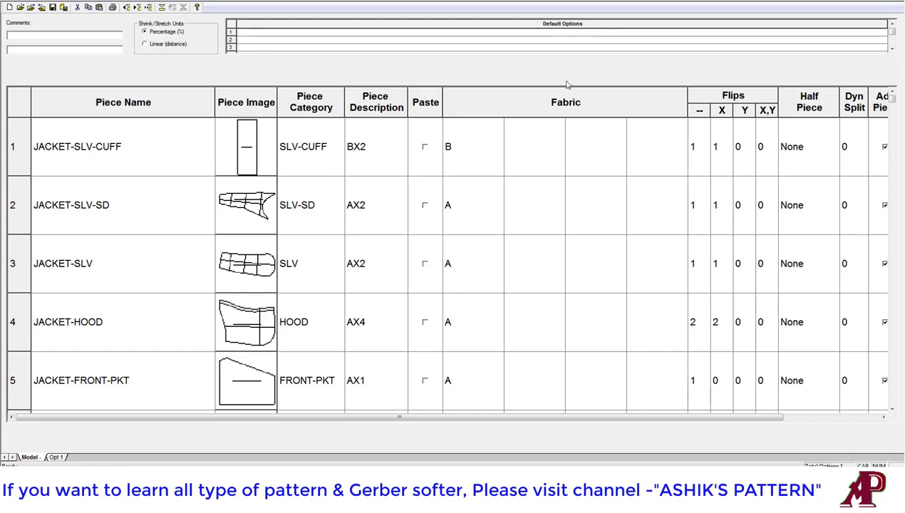
Step: Switch JACKET-SLV-CUFF to fabric A and begin saving the model as JACKET-F1
left_click(450, 168)
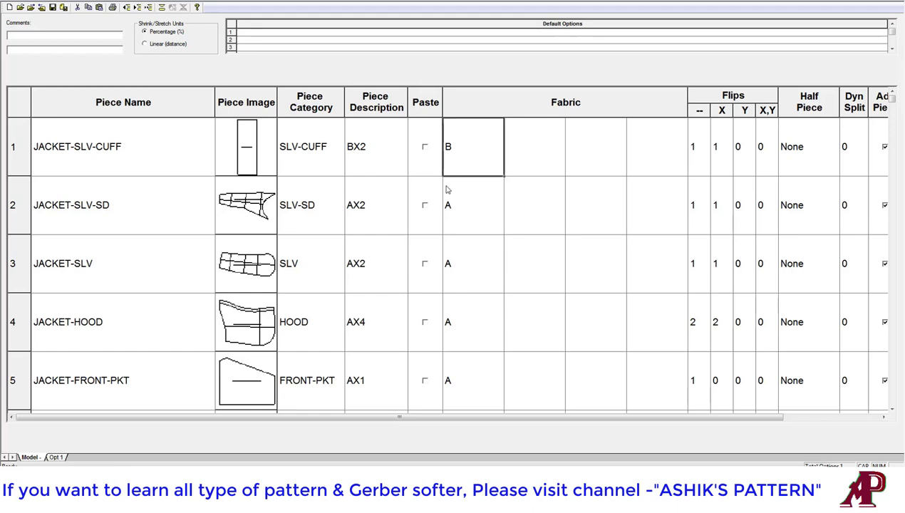
type("A")
left_click(512, 199)
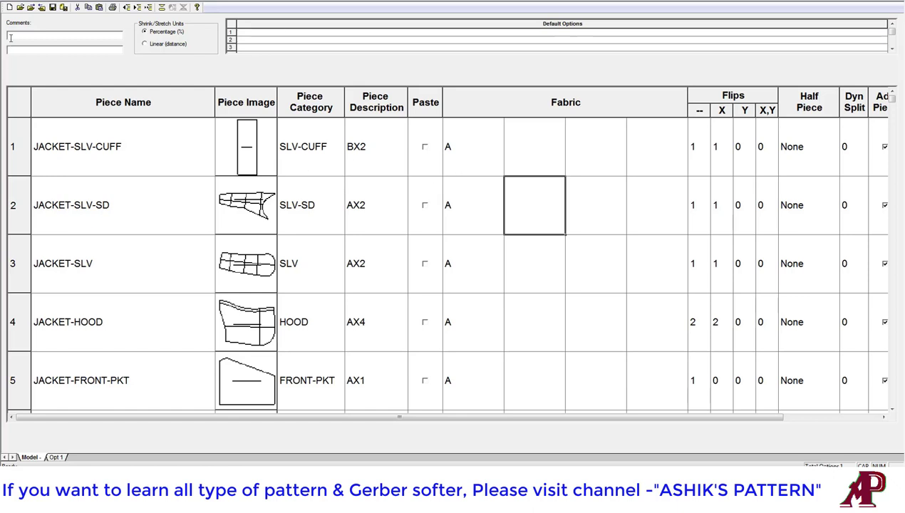
left_click(63, 7)
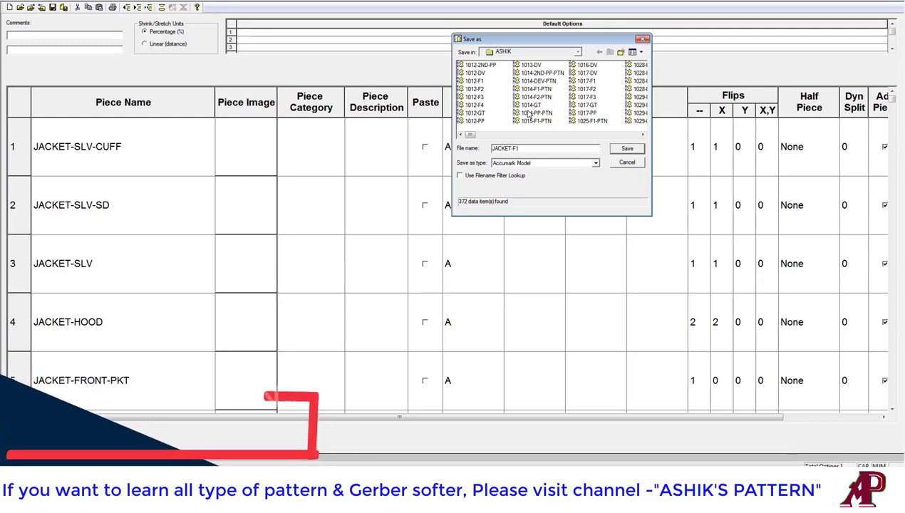
Step: Rename the file to JACKET and save the model into the ASHIK folder
key("BackSpace")
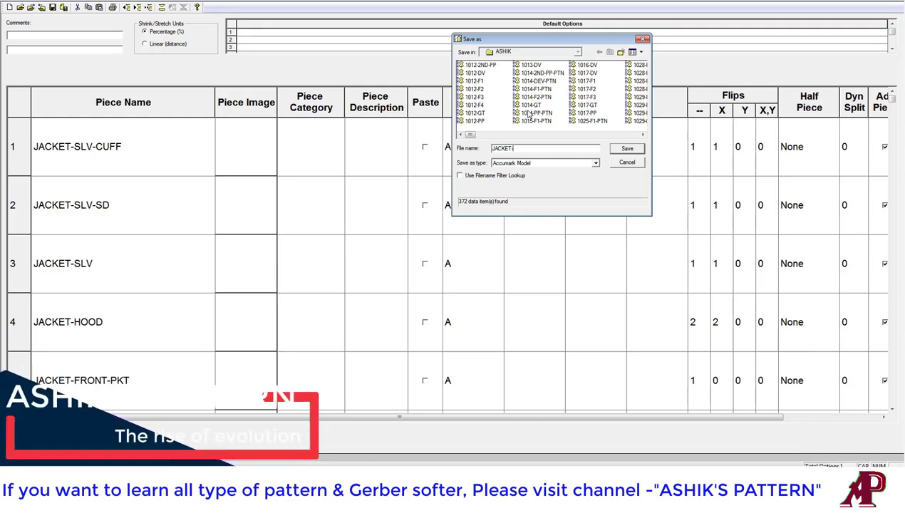
type("F2")
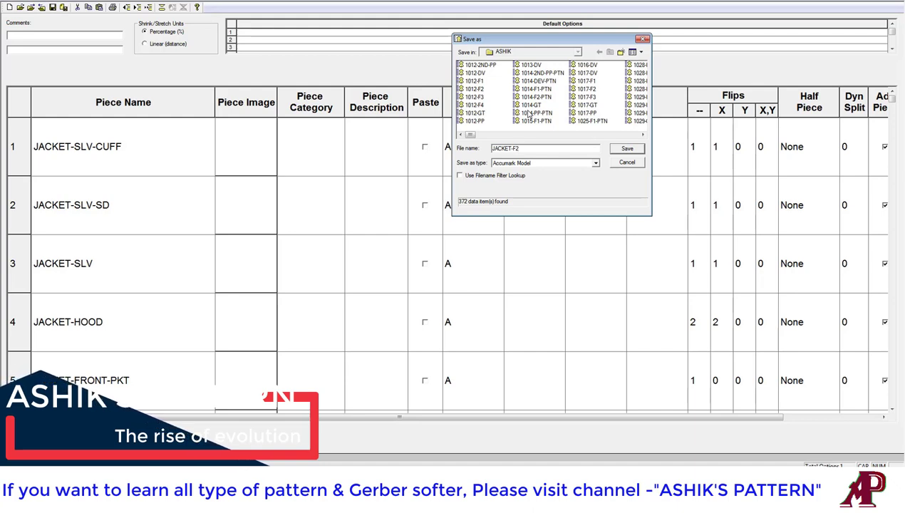
key("BackSpace")
key("BackSpace")
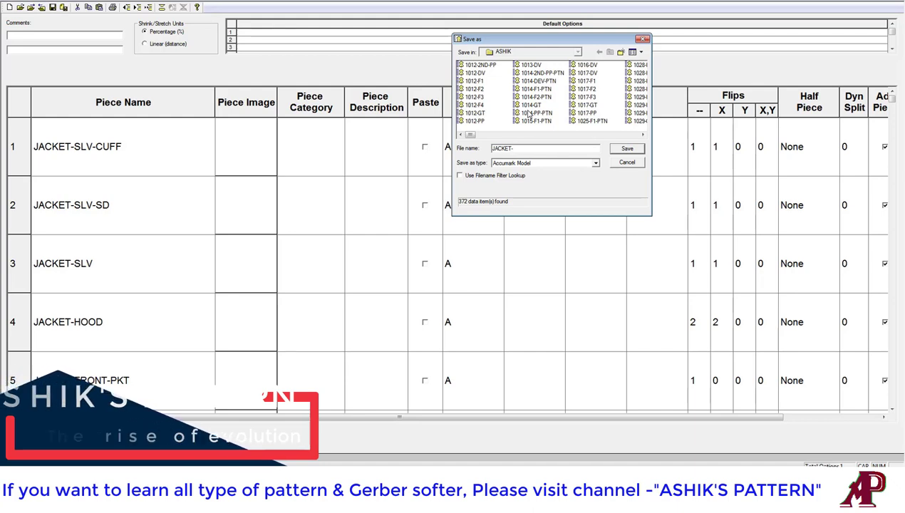
type("PP")
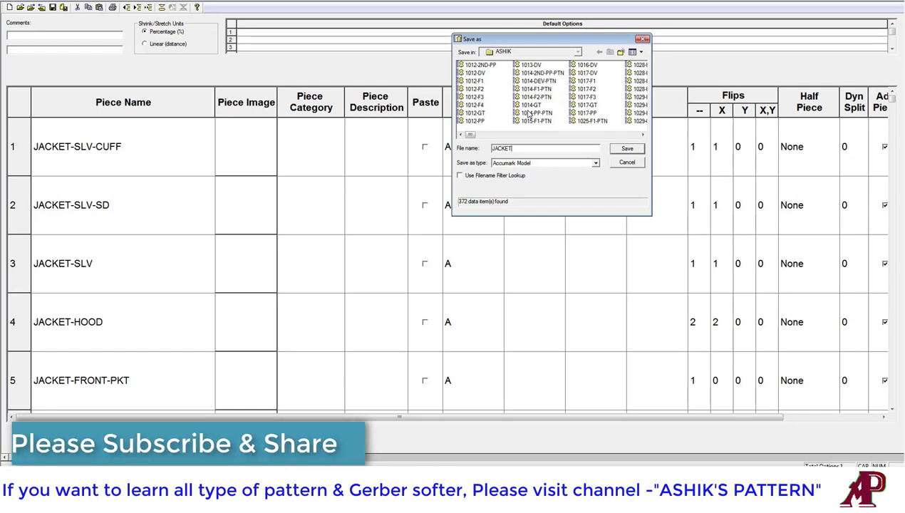
left_click(624, 148)
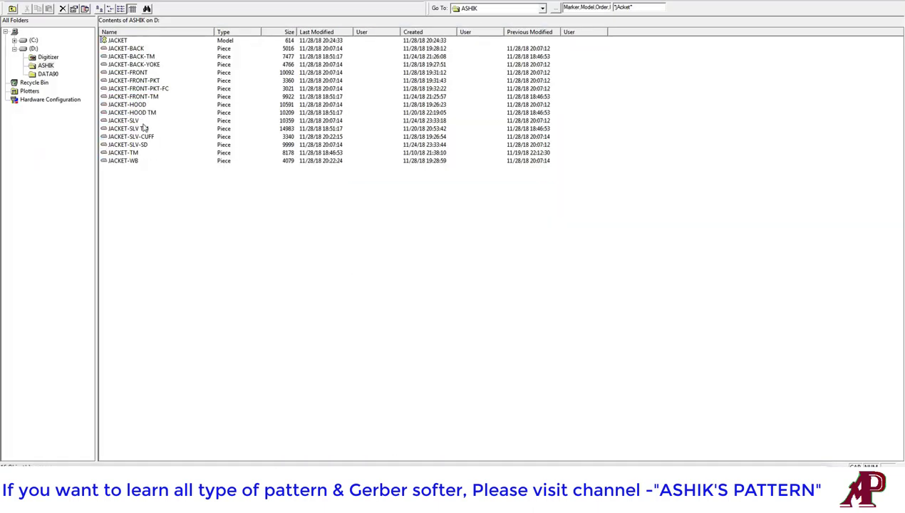
Step: Select the JACKET model in the ASHIK list and Quick View its ten pieces
left_click(132, 74)
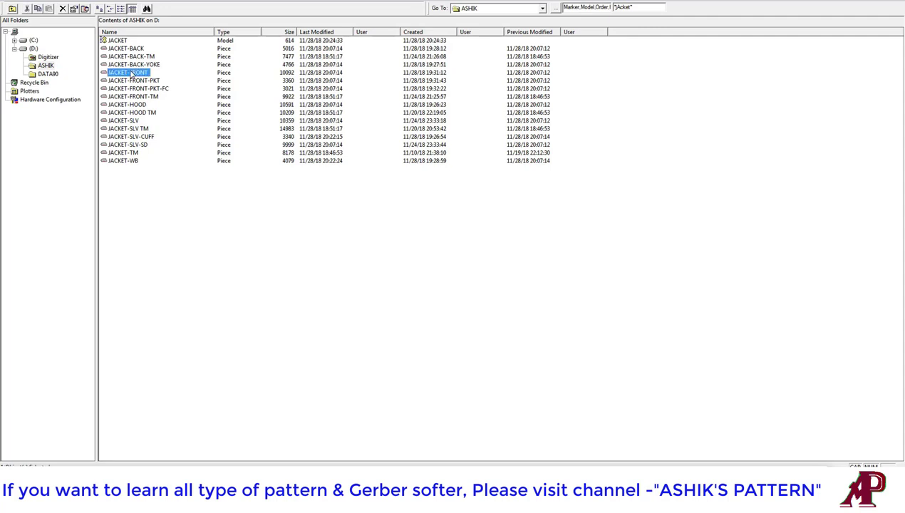
left_click(143, 119)
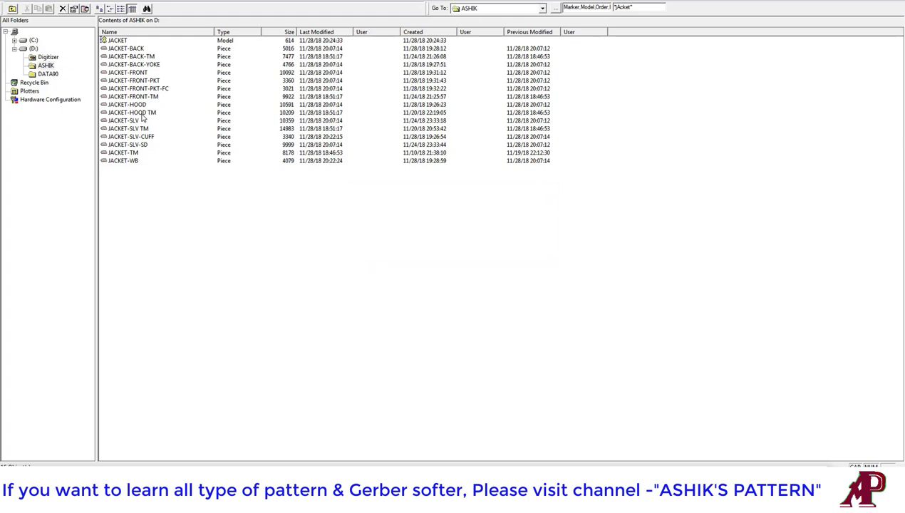
left_click(136, 74)
left_click(128, 80)
left_click(118, 42)
right_click(118, 42)
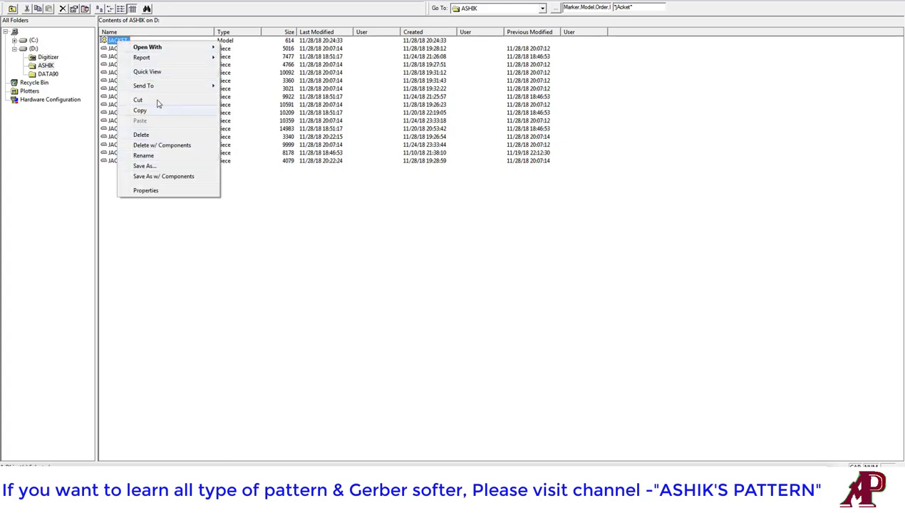
left_click(162, 74)
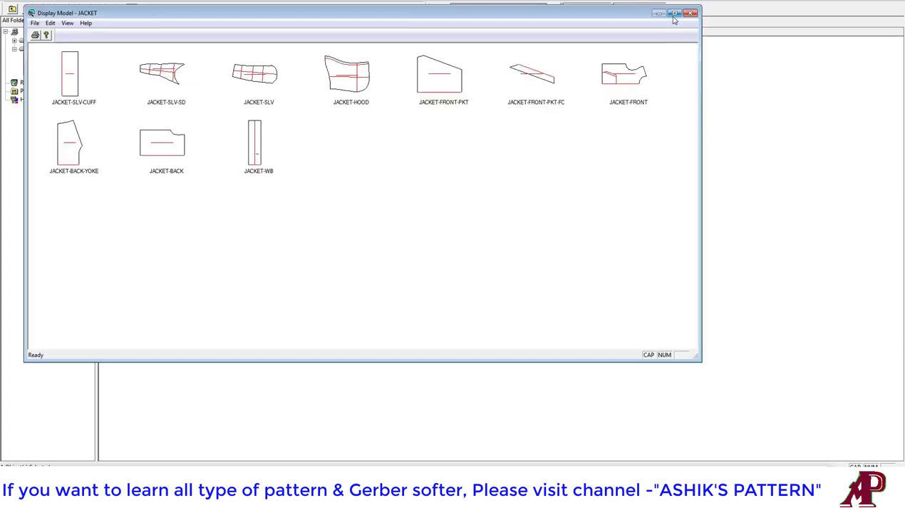
Step: Maximize the quick view and enable Display All Flips and Display Fabric Type in Preferences
left_click(673, 16)
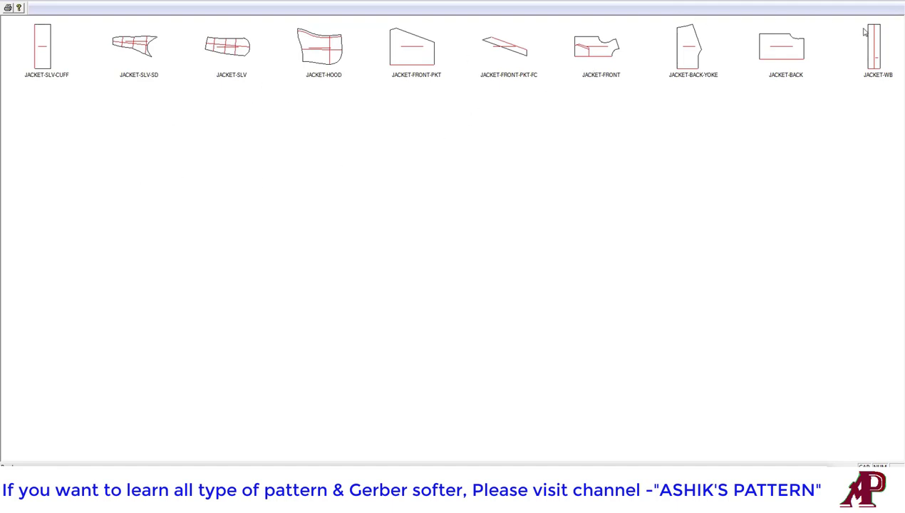
left_click(37, 3)
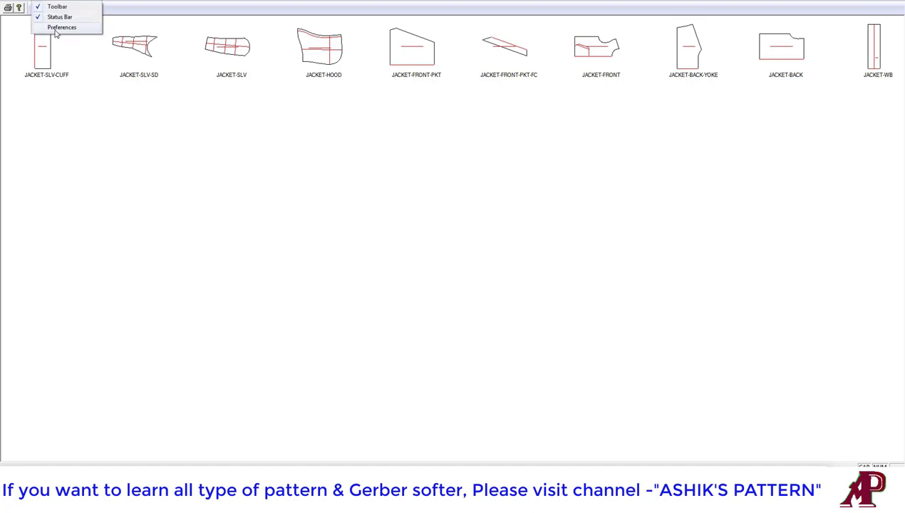
left_click(57, 27)
left_click_drag(416, 165, 405, 130)
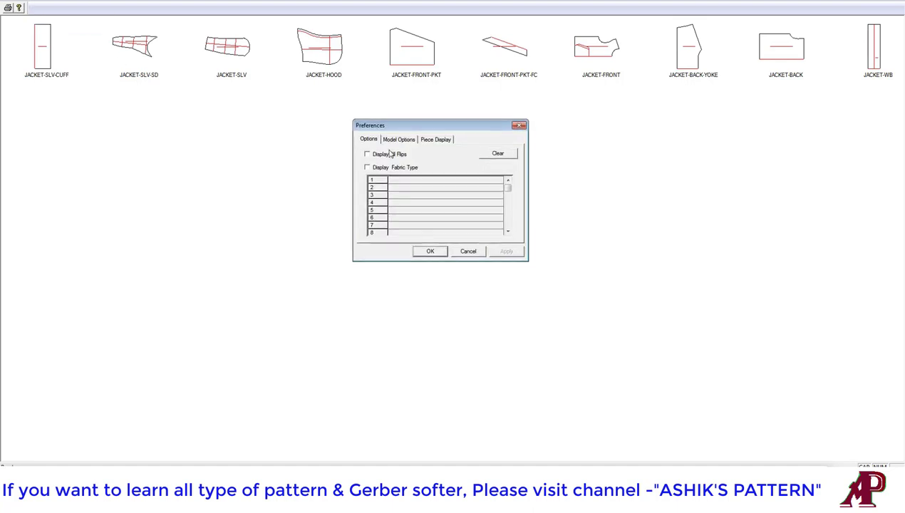
left_click(386, 154)
left_click(388, 167)
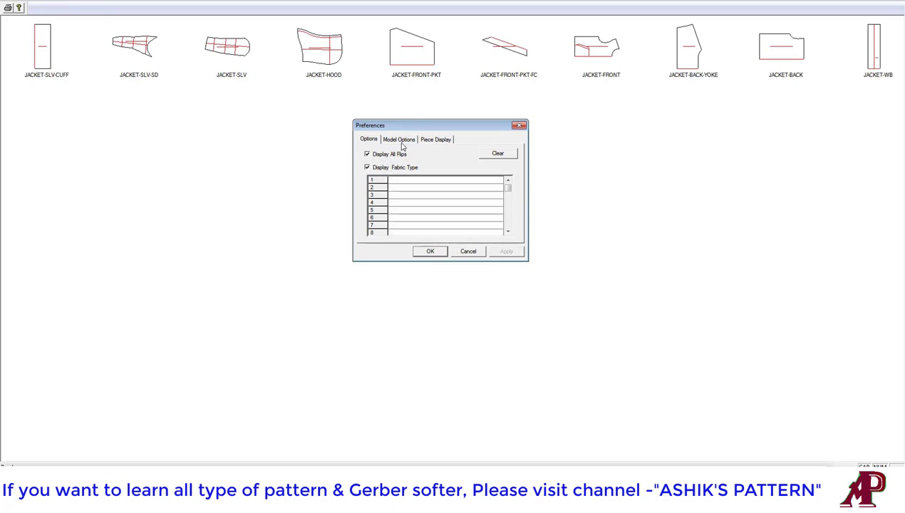
left_click(400, 142)
left_click(421, 141)
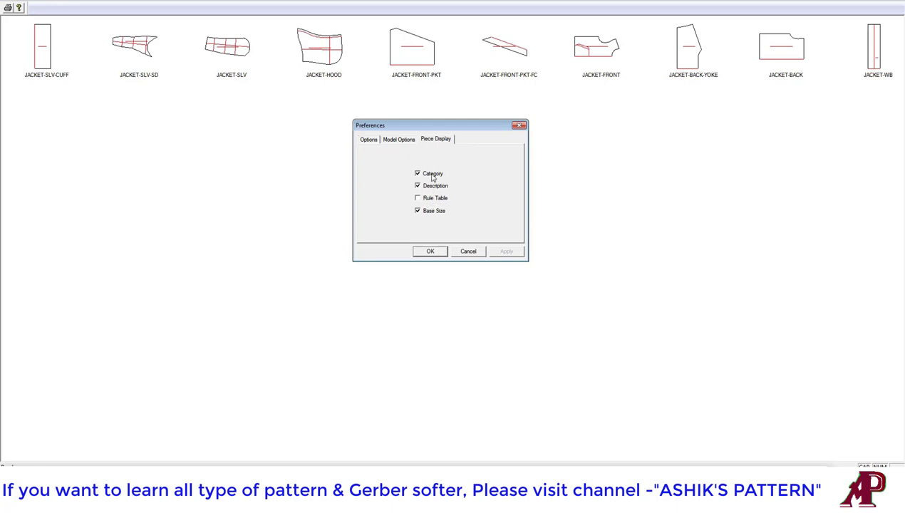
left_click(431, 251)
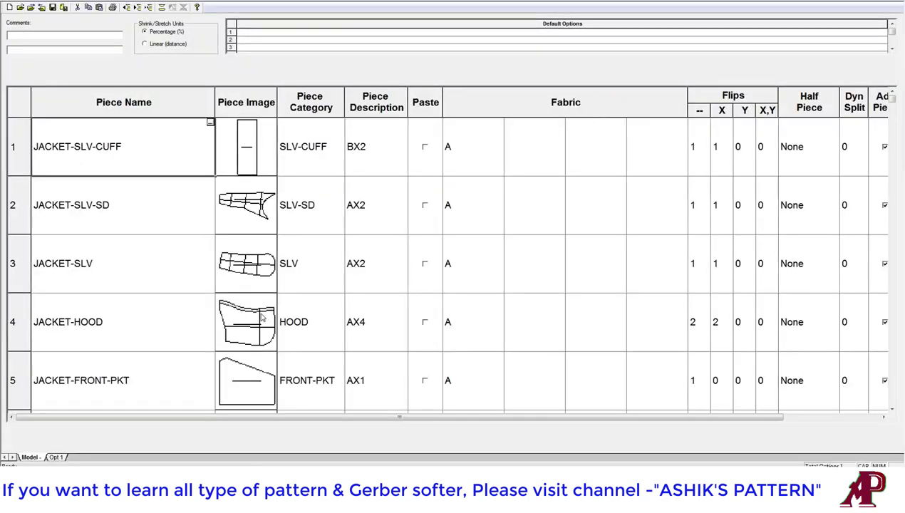
Step: Set JACKET-SLV-CUFF back to fabric B and save the model
left_click(462, 168)
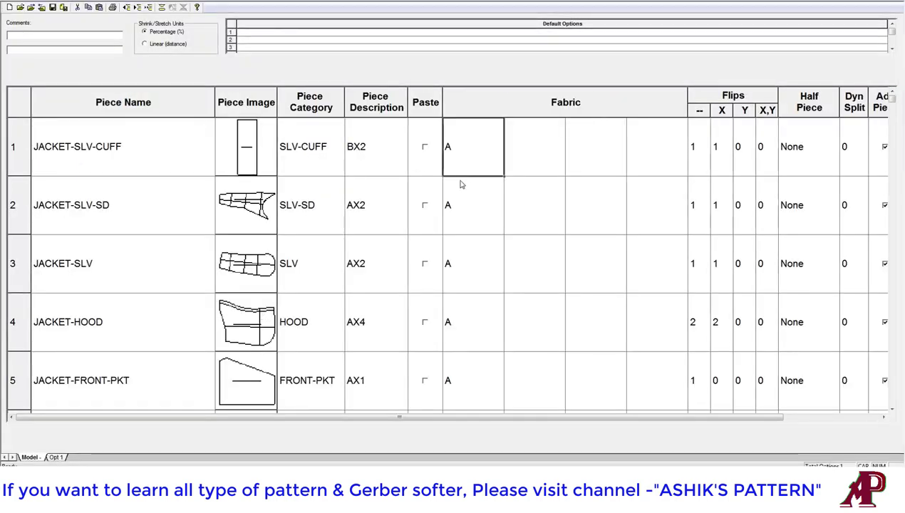
type("B")
left_click(517, 193)
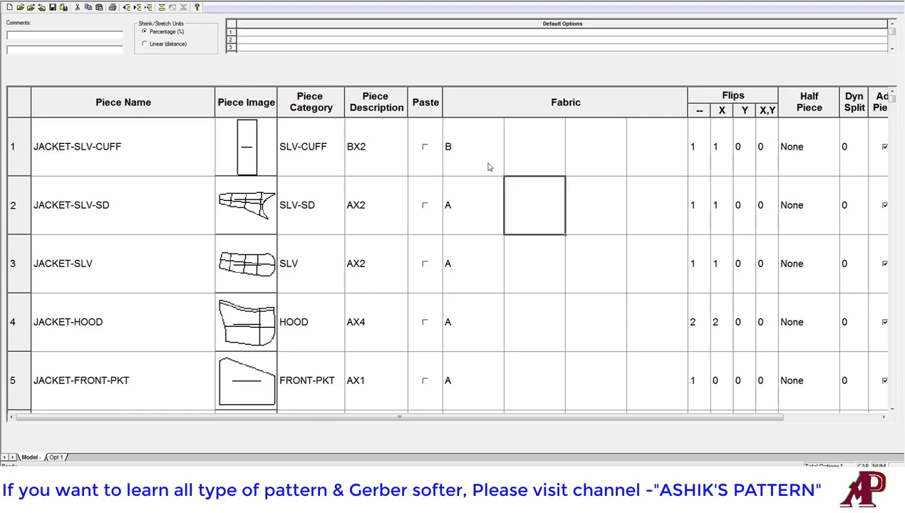
left_click(52, 7)
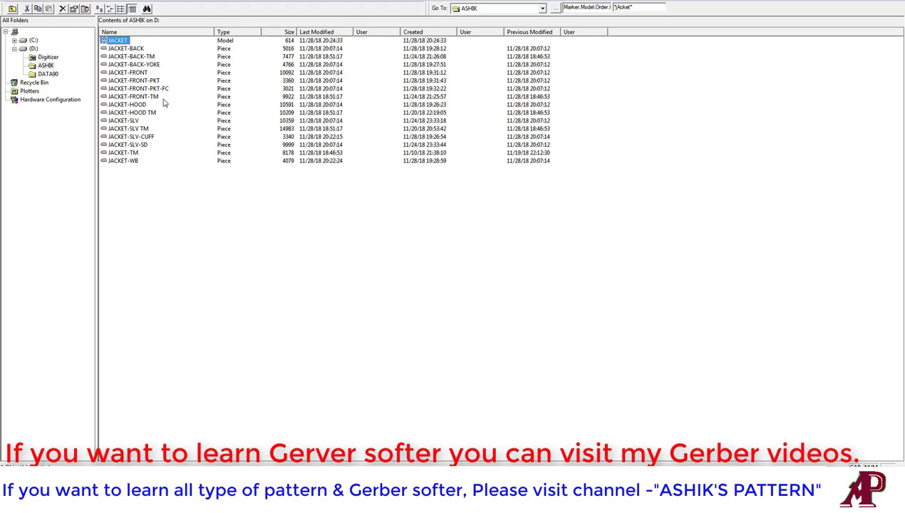
Step: Quick View the saved JACKET model from AccuMark Explorer, maximized
left_click(135, 97)
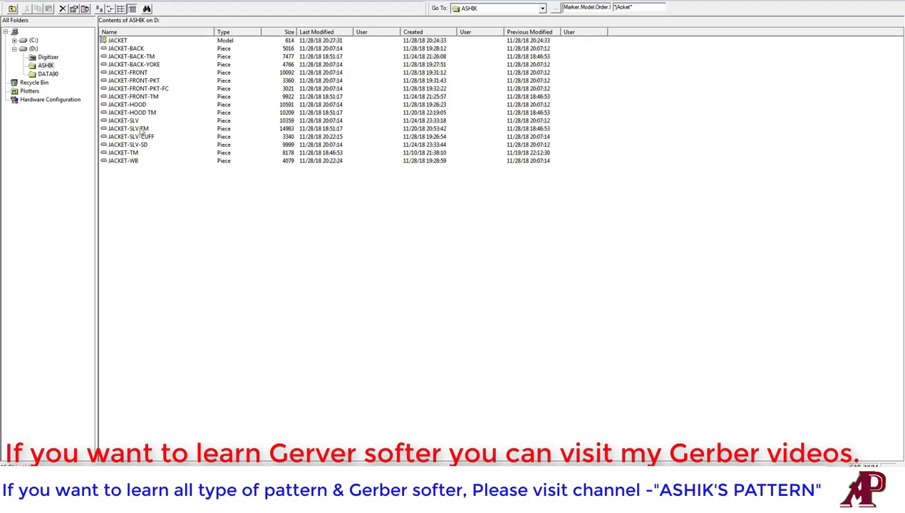
right_click(115, 44)
left_click(152, 70)
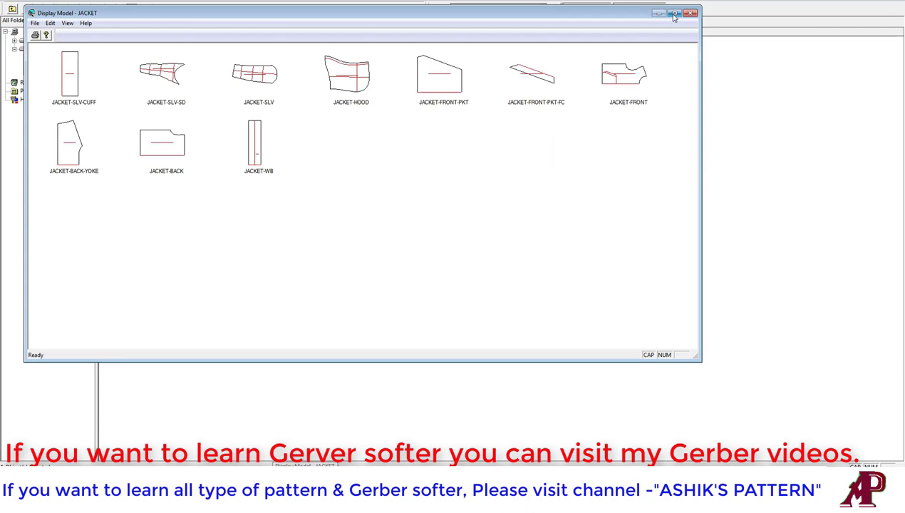
left_click(674, 14)
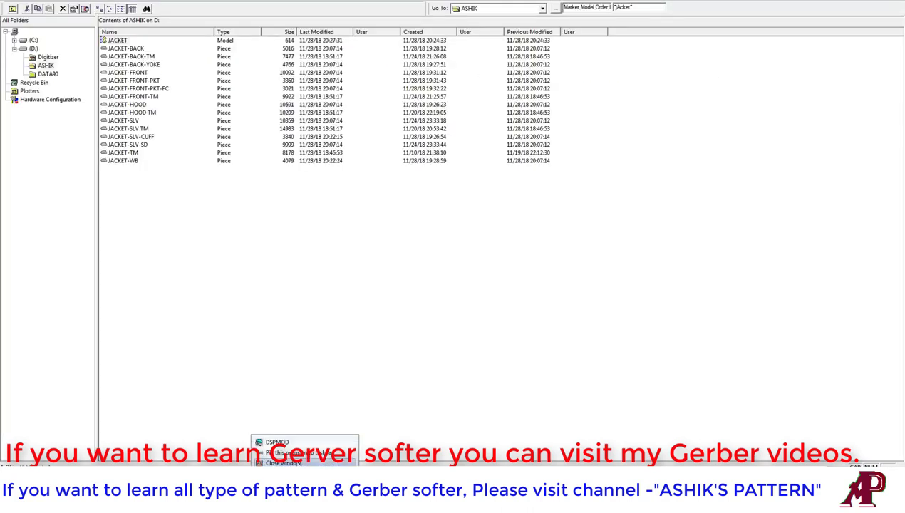
right_click(119, 41)
left_click(148, 72)
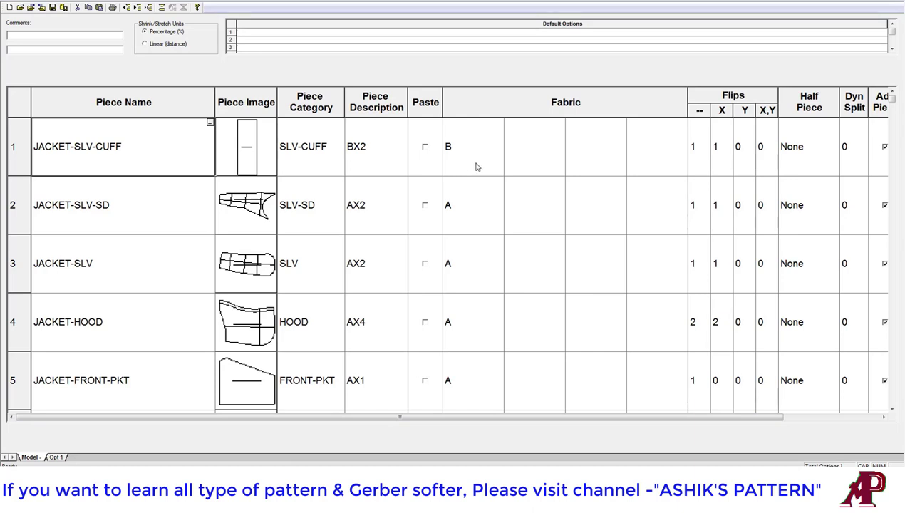
Step: Add fabric C as the sleeve cuff's second fabric and save the model
left_click(526, 161)
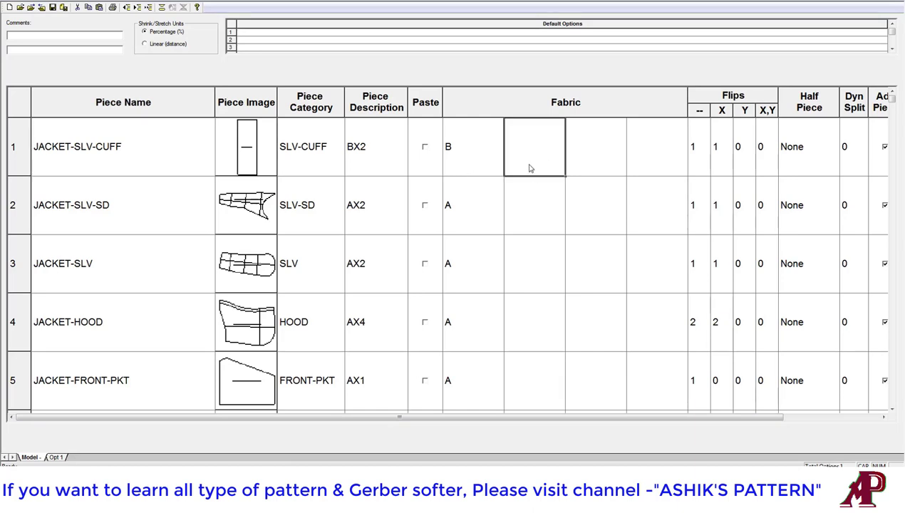
type("C")
left_click(544, 212)
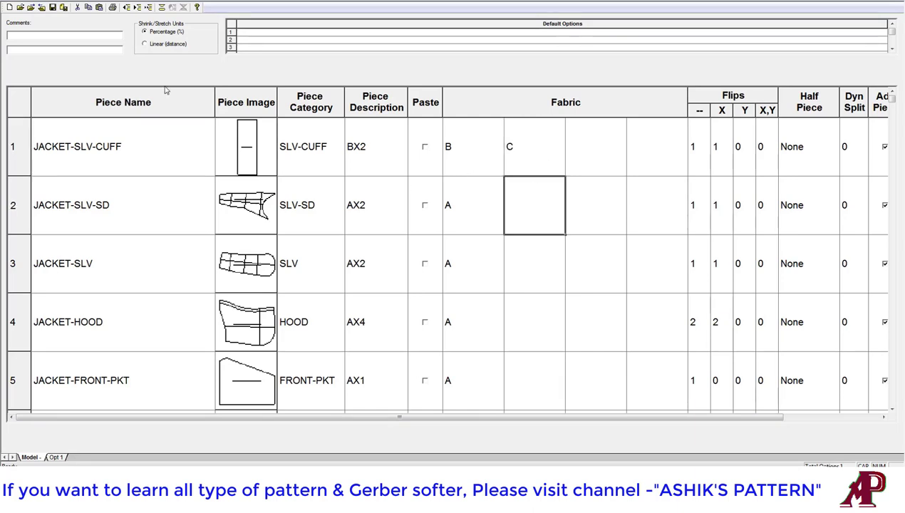
left_click(61, 9)
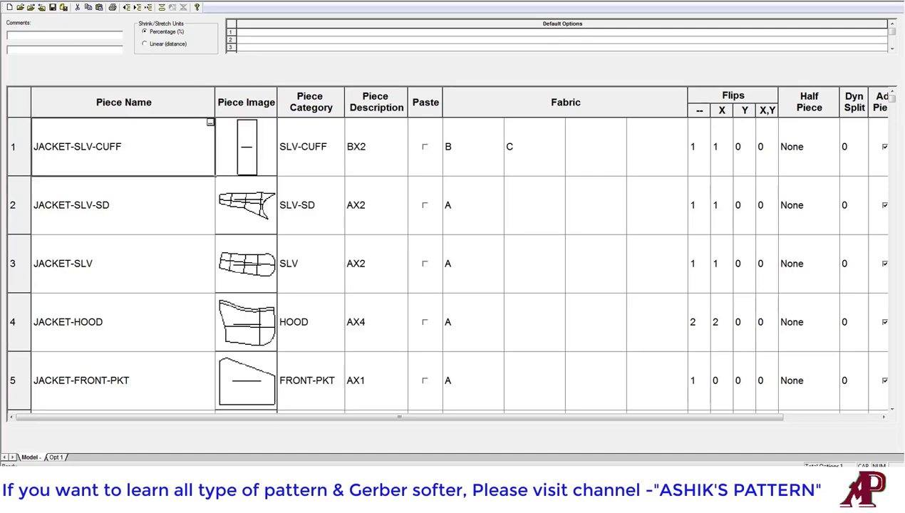
Step: Switch to AccuMark Explorer and Quick View the JACKET model's pieces
key("alt+F4")
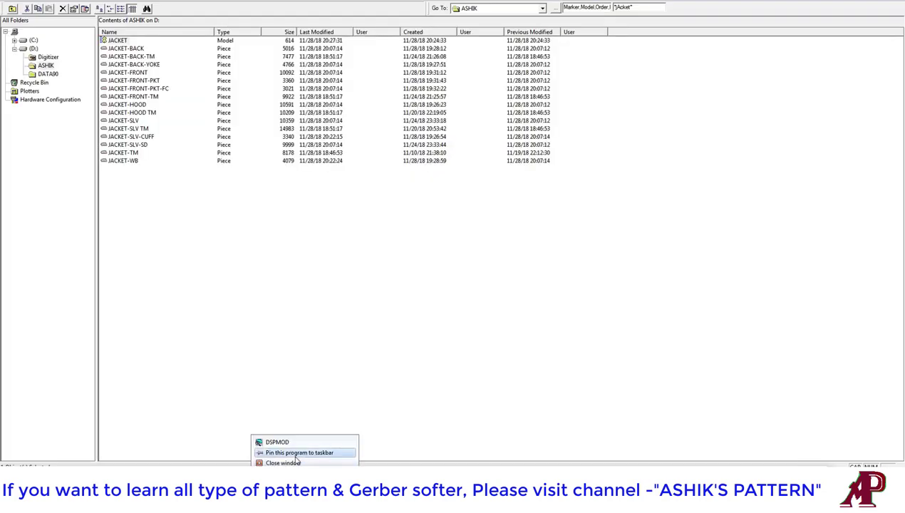
right_click(112, 41)
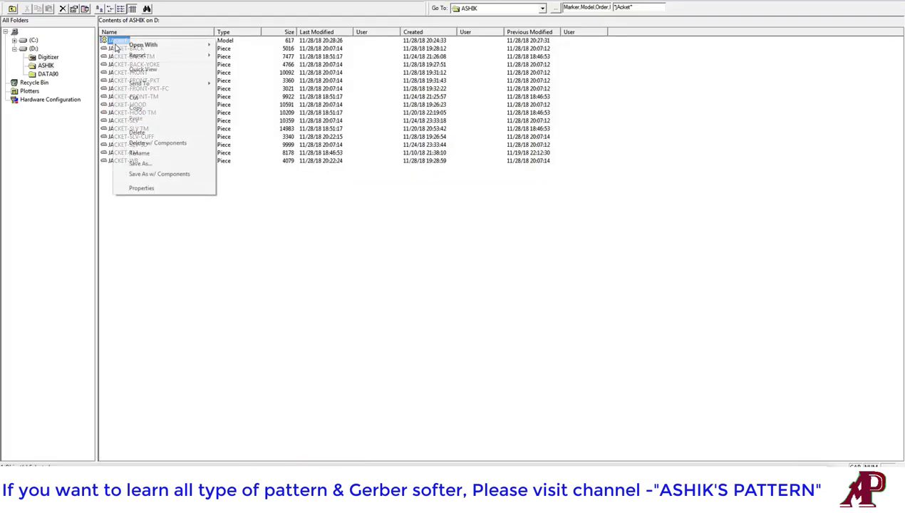
left_click(144, 69)
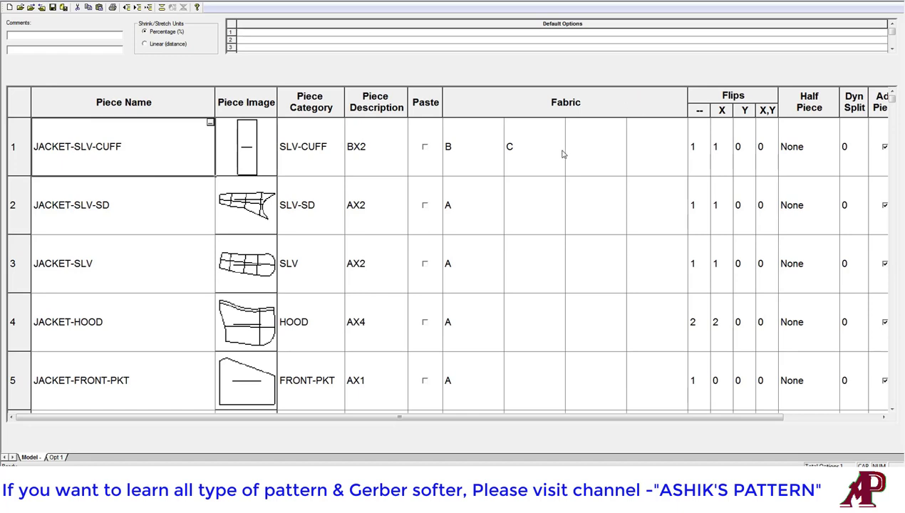
Step: Remove fabric C from the sleeve cuff, leaving only fabric B
left_click(561, 153)
key("Delete")
left_click(547, 186)
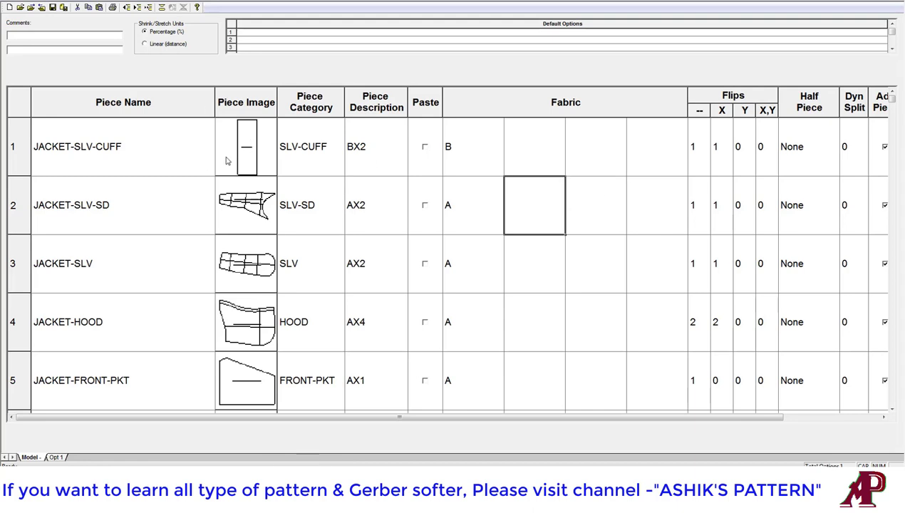
Step: Set the cuff's X flip to 0 and save the model
left_click(162, 154)
left_click(721, 171)
type("0")
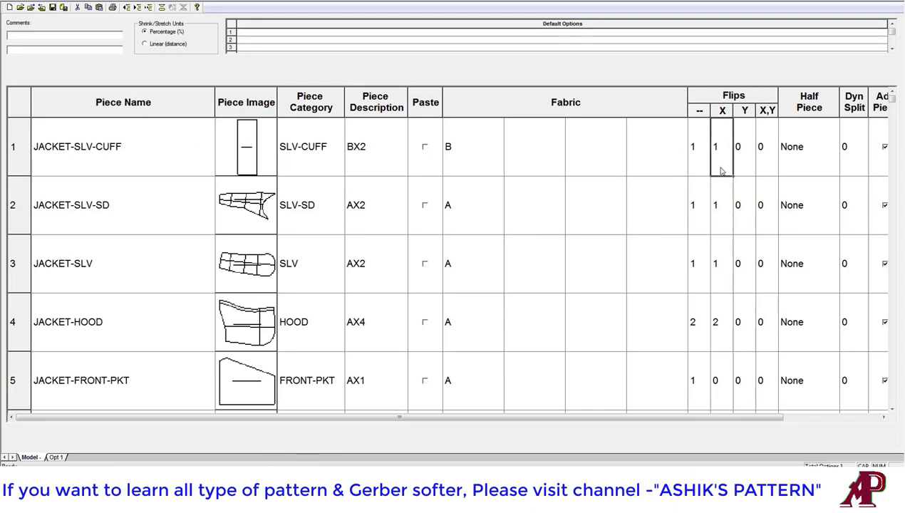
left_click(650, 162)
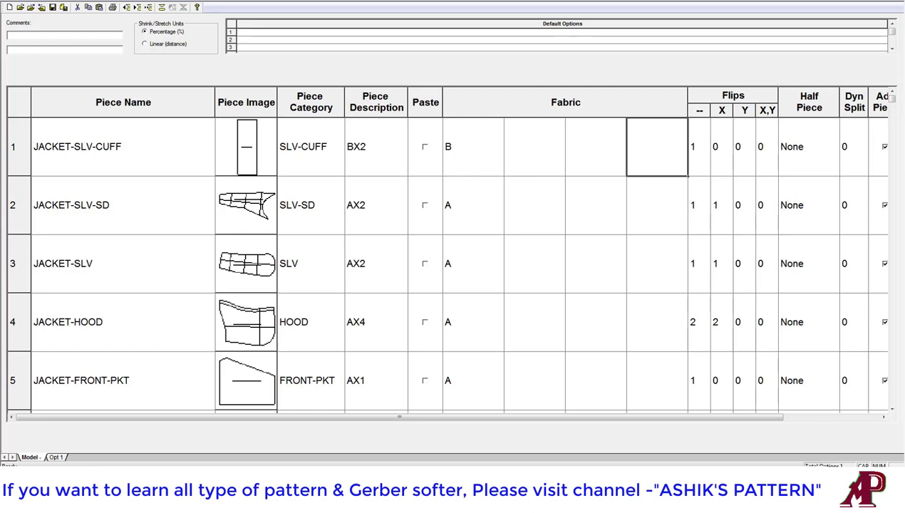
left_click(54, 10)
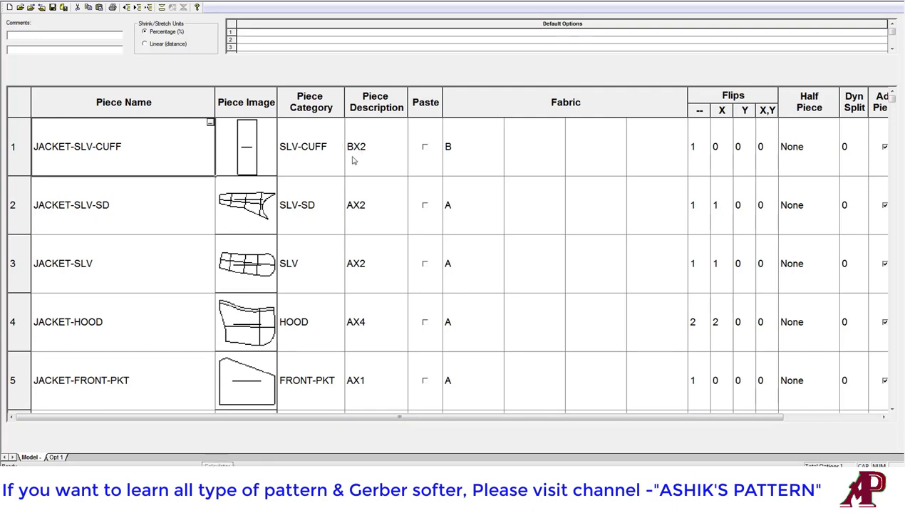
Step: Close the Model Editor window (DSPMOD) from the taskbar
left_click(726, 168)
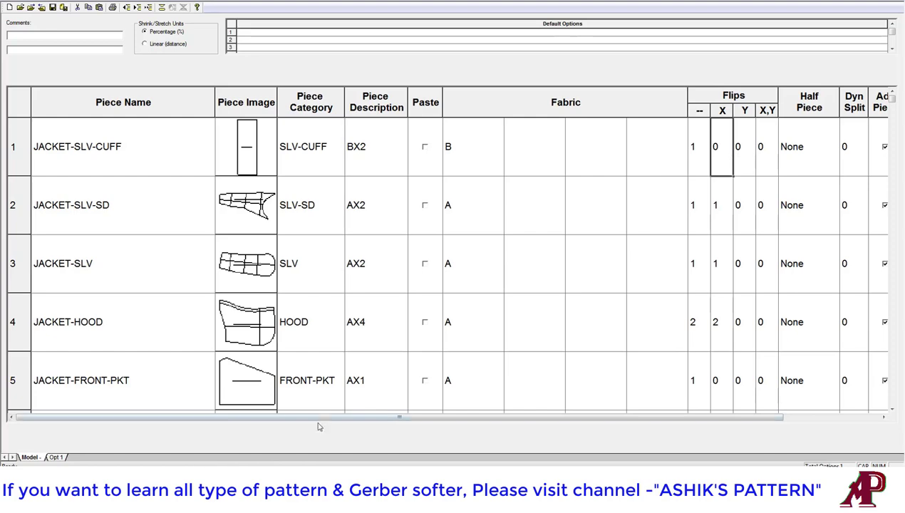
right_click(305, 502)
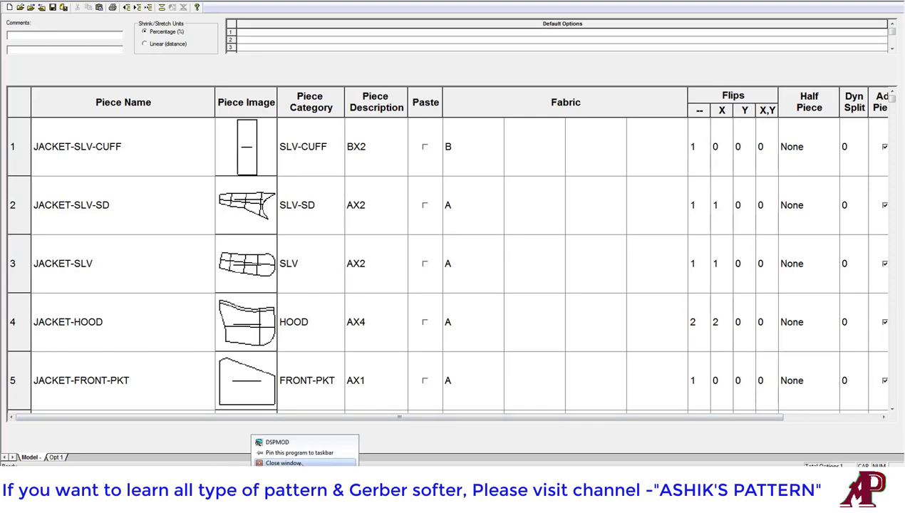
left_click(301, 463)
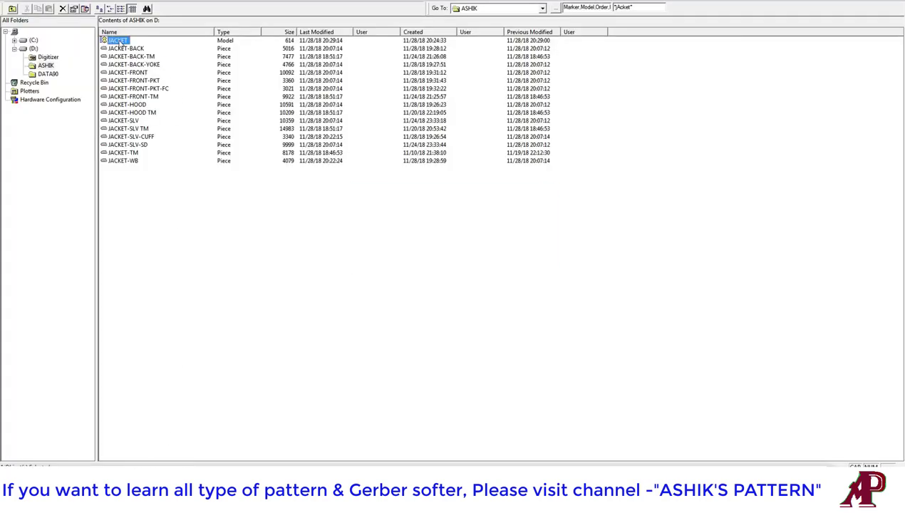
Step: Quick View JACKET grouped by fabrics A and B, then set the cuff's X flip to 1
right_click(118, 41)
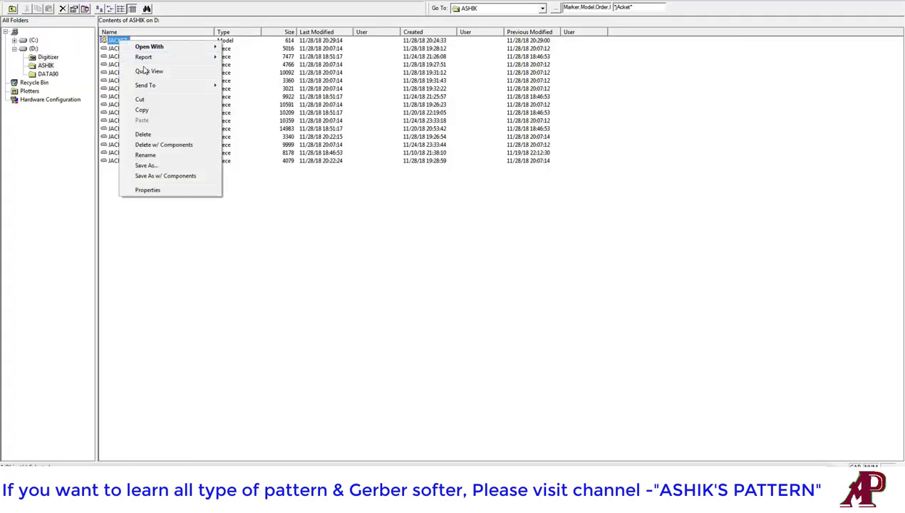
left_click(146, 70)
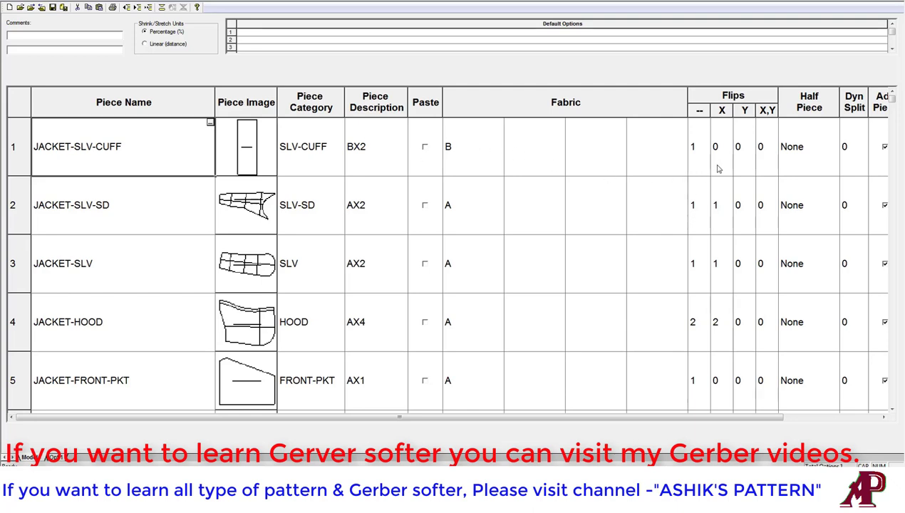
left_click(723, 171)
key("Return")
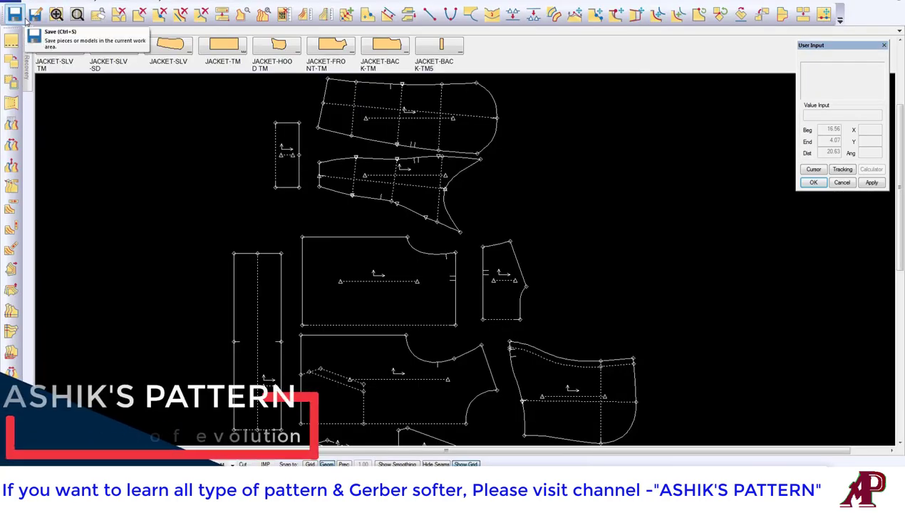
Step: Resave the sleeve cuff piece with description BX2, overwriting the stored piece
left_click(25, 20)
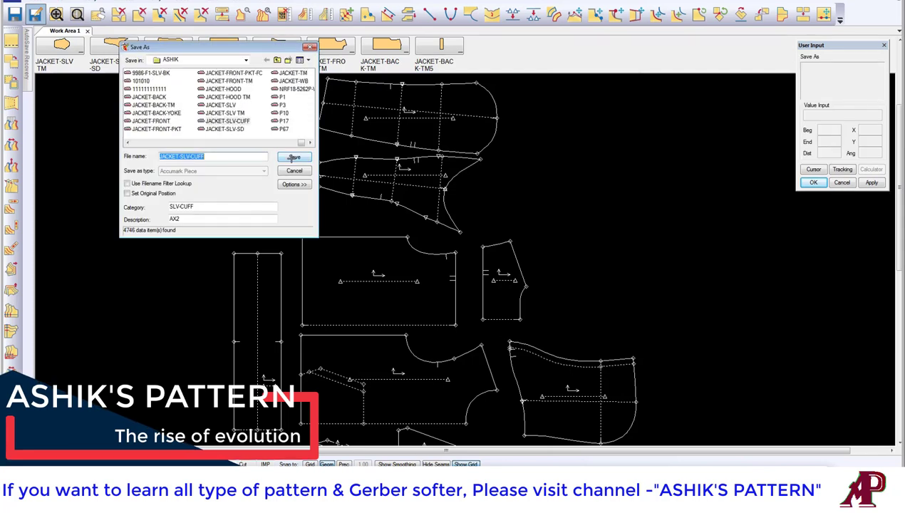
left_click(265, 261)
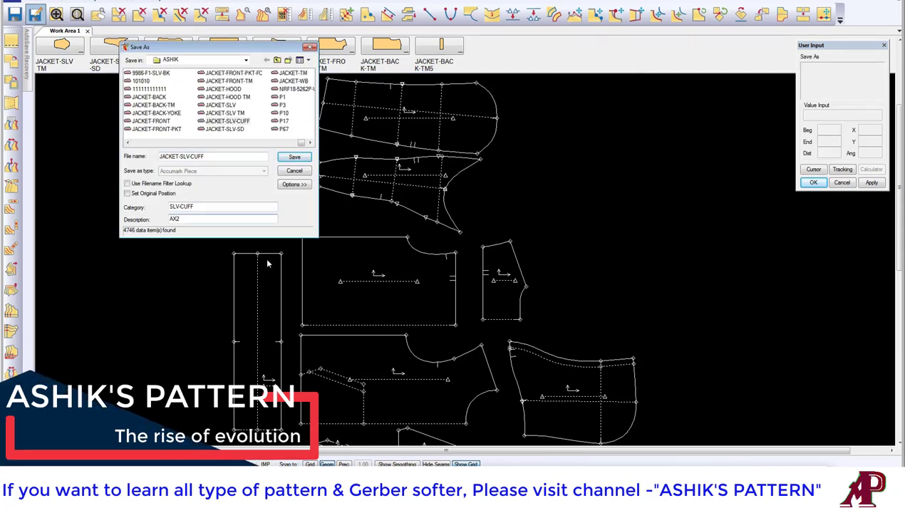
type("B")
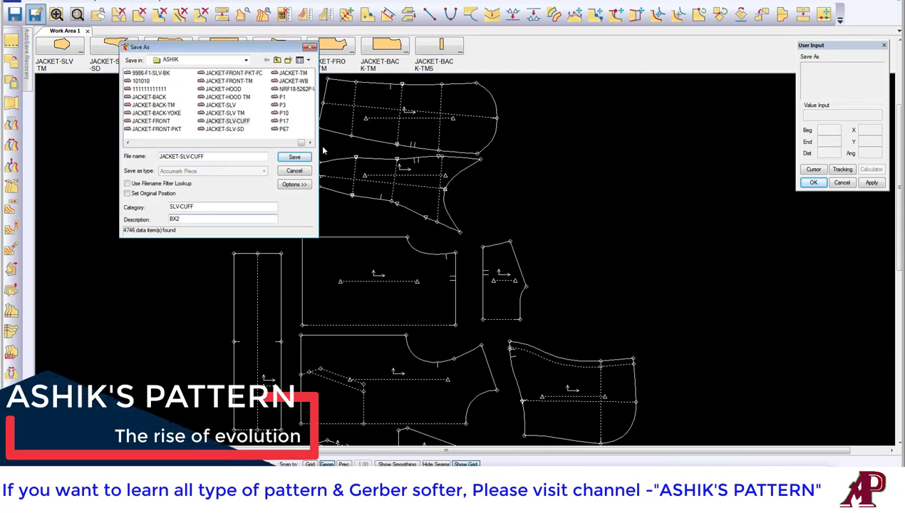
left_click(295, 156)
left_click(237, 165)
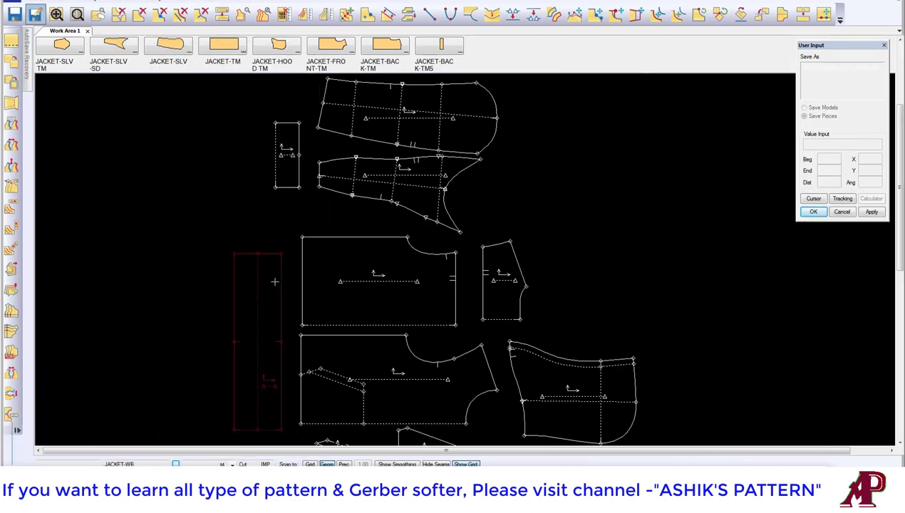
Step: Resave JACKET-WB with description BX1, replacing the existing waistband piece
left_click(274, 281)
type("AX1")
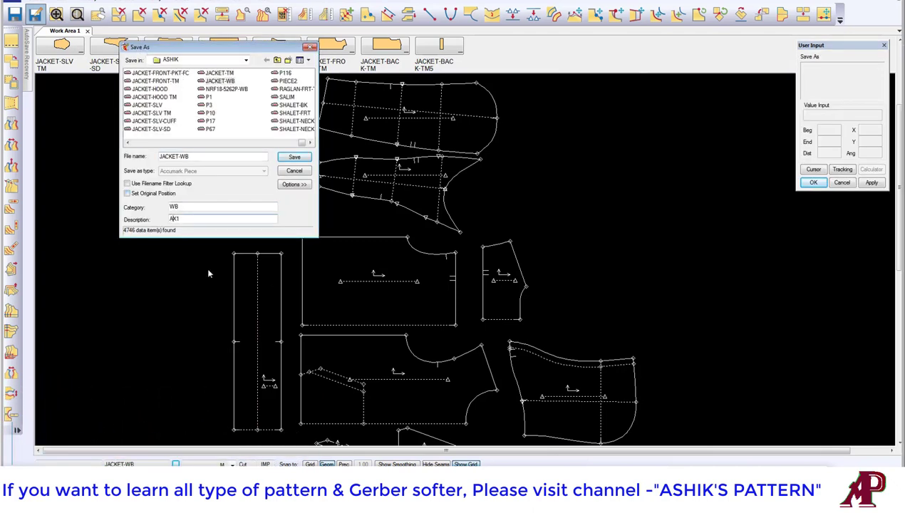
key("BackSpace")
key("Delete")
type("BX")
left_click(294, 156)
left_click(245, 167)
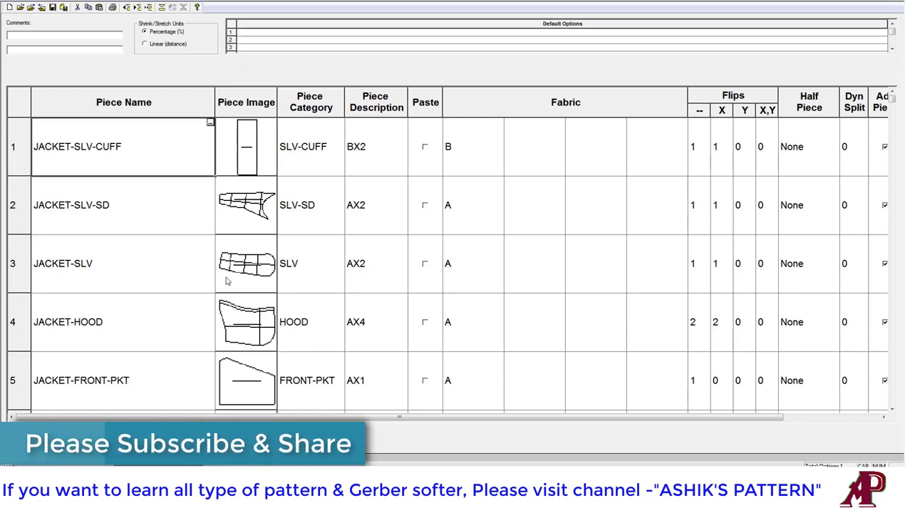
Step: Leave the JACKET-SLV-SD row and list the ASHIK storage area contents in AccuMark Explorer
left_click(180, 213)
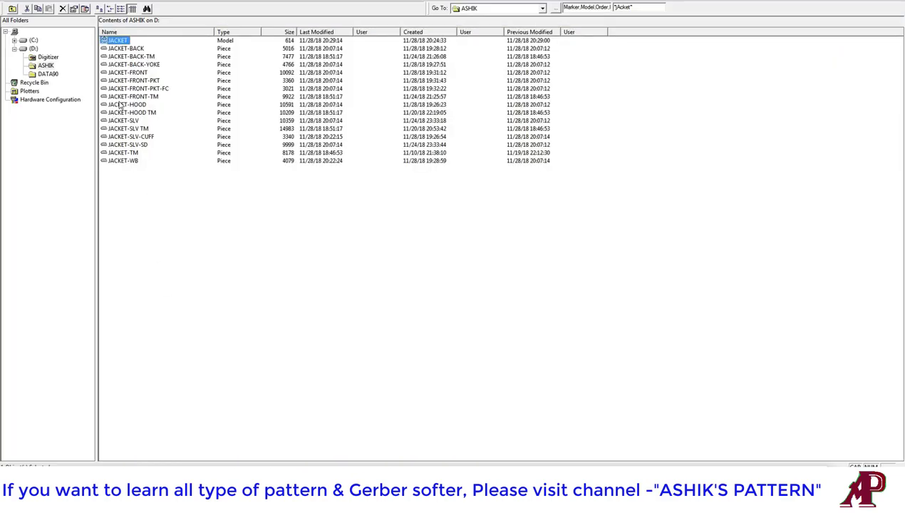
left_click(123, 97)
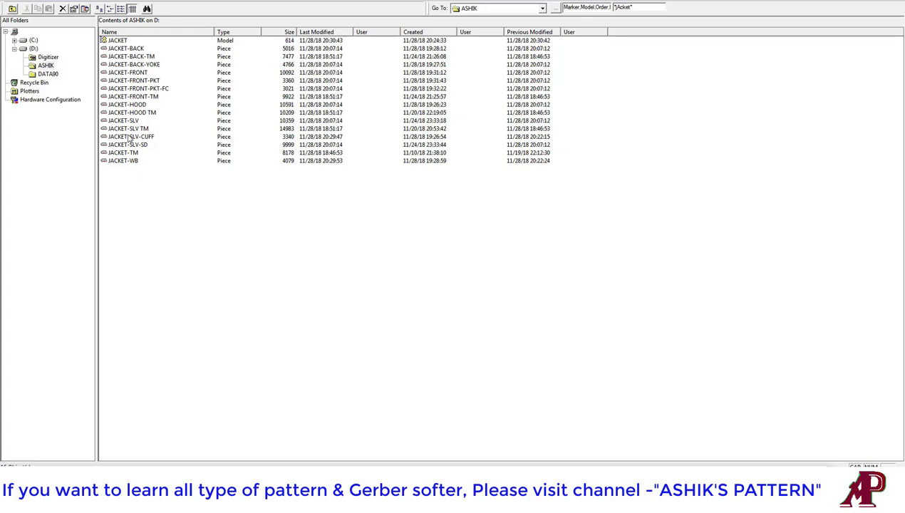
Step: Quick View the JACKET model, showing cuffs and waistband in Group B and the rest in Group A
right_click(115, 44)
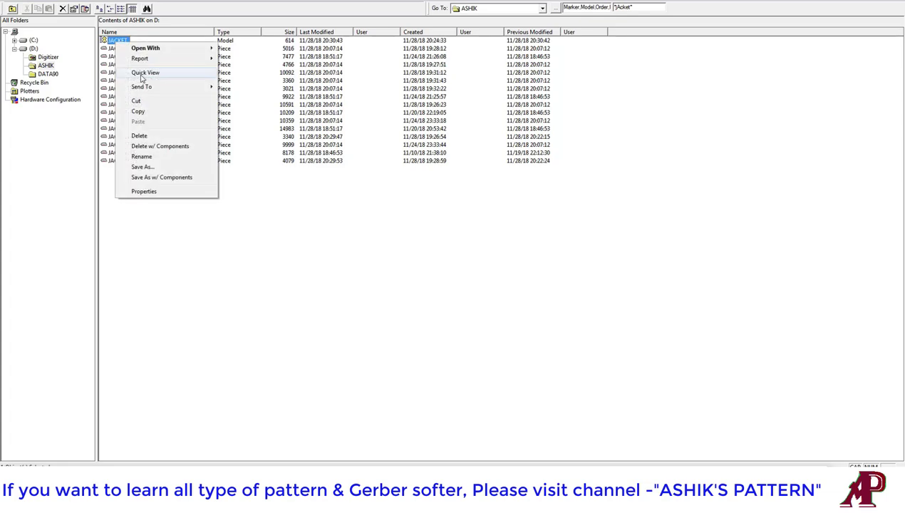
left_click(151, 76)
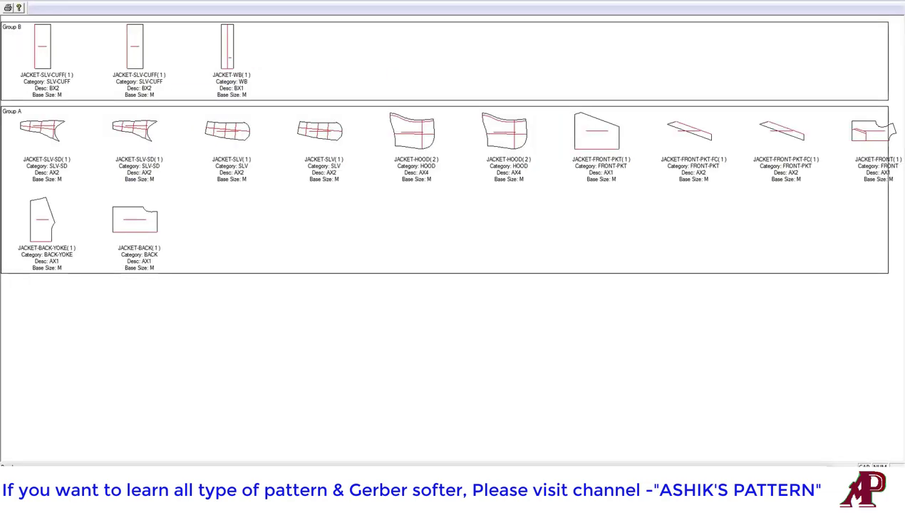